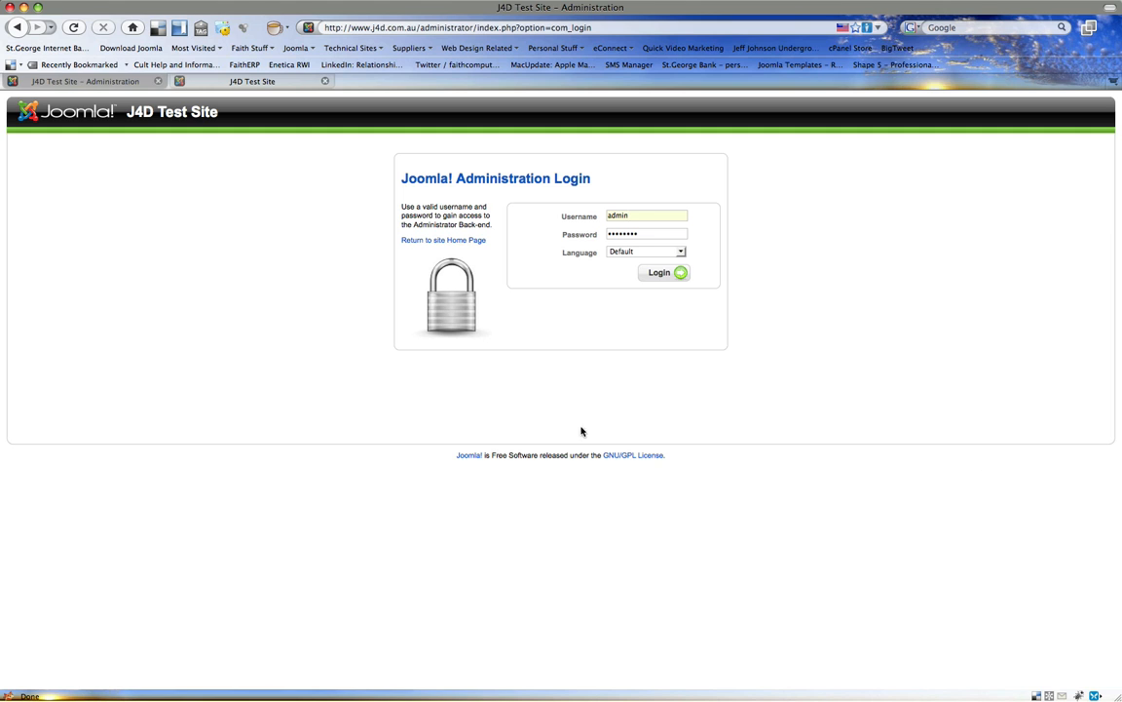
Log in to the administration back end and start a new article from the Article Manager
left_click(669, 275)
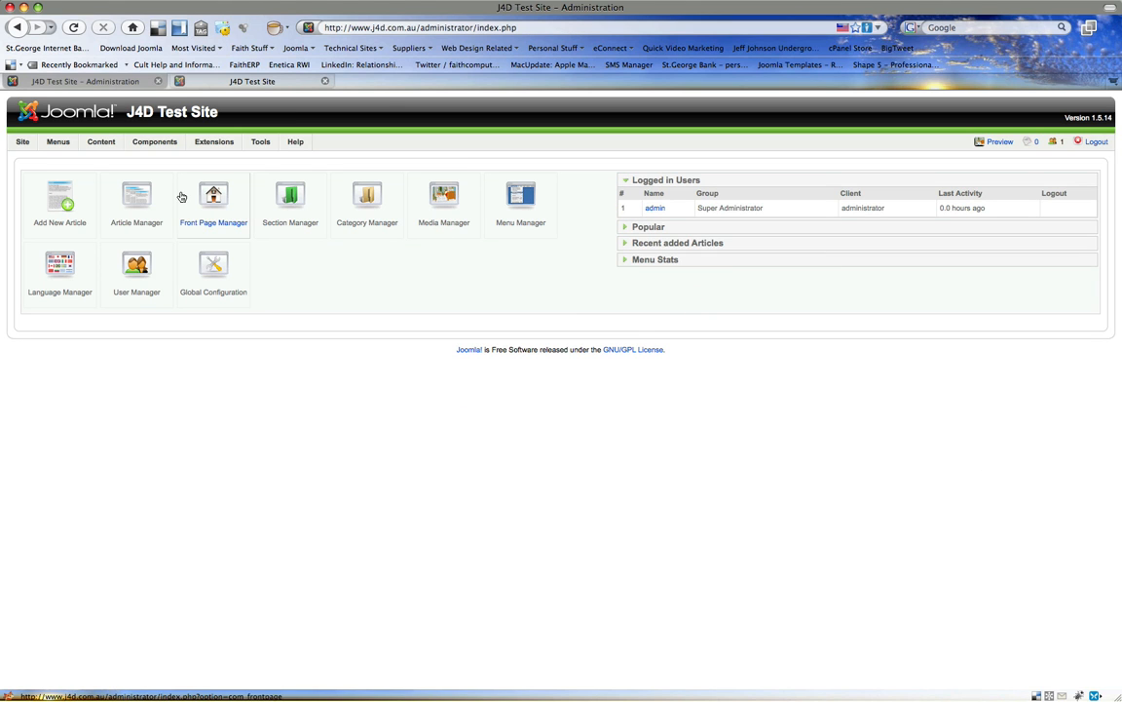
left_click(144, 194)
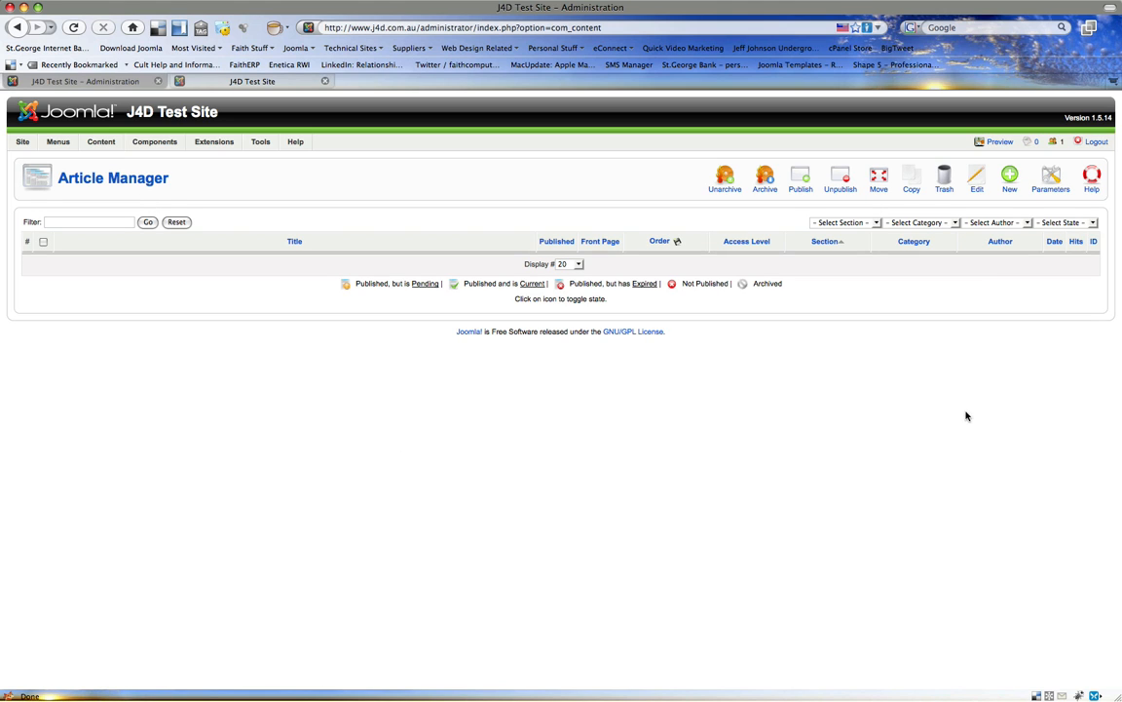
left_click(1010, 180)
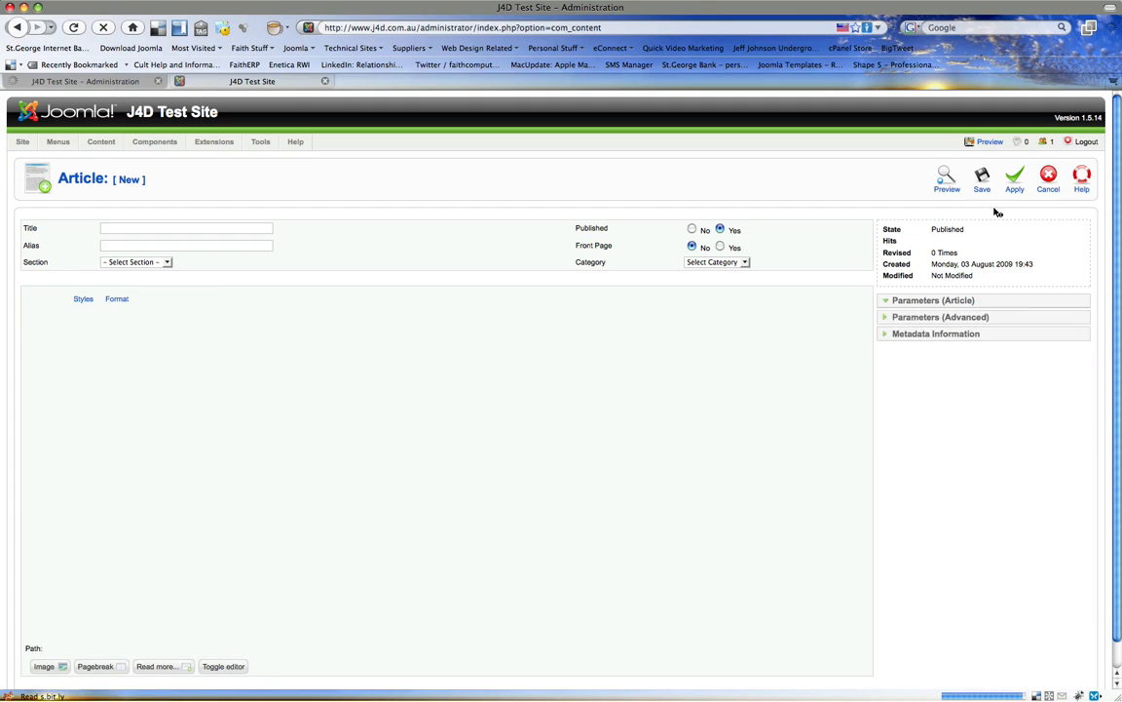
Title the new article "Welcome!", leaving the alias empty
left_click(209, 229)
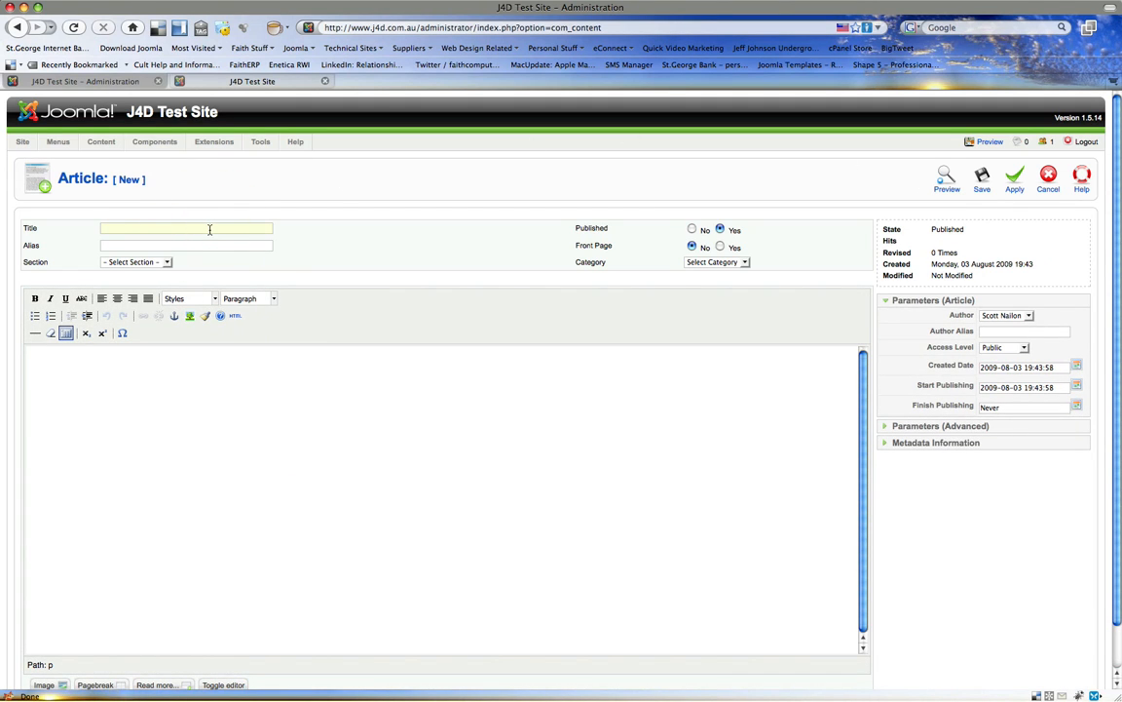
type("Welcome")
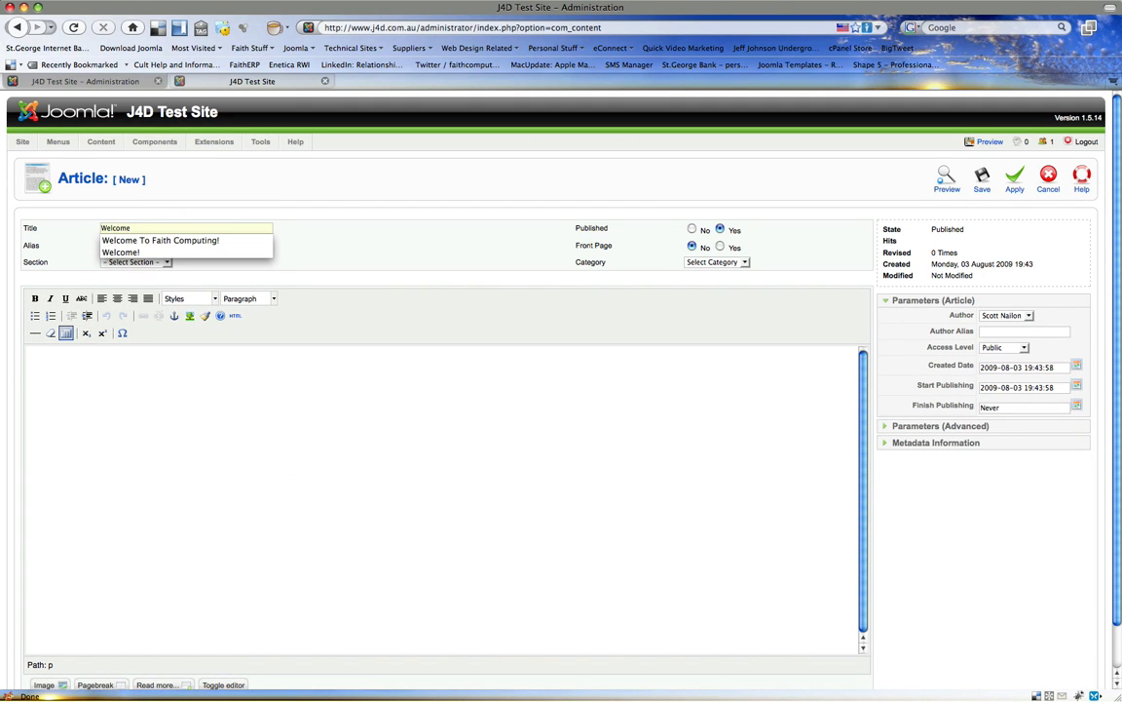
type("!")
key("Tab")
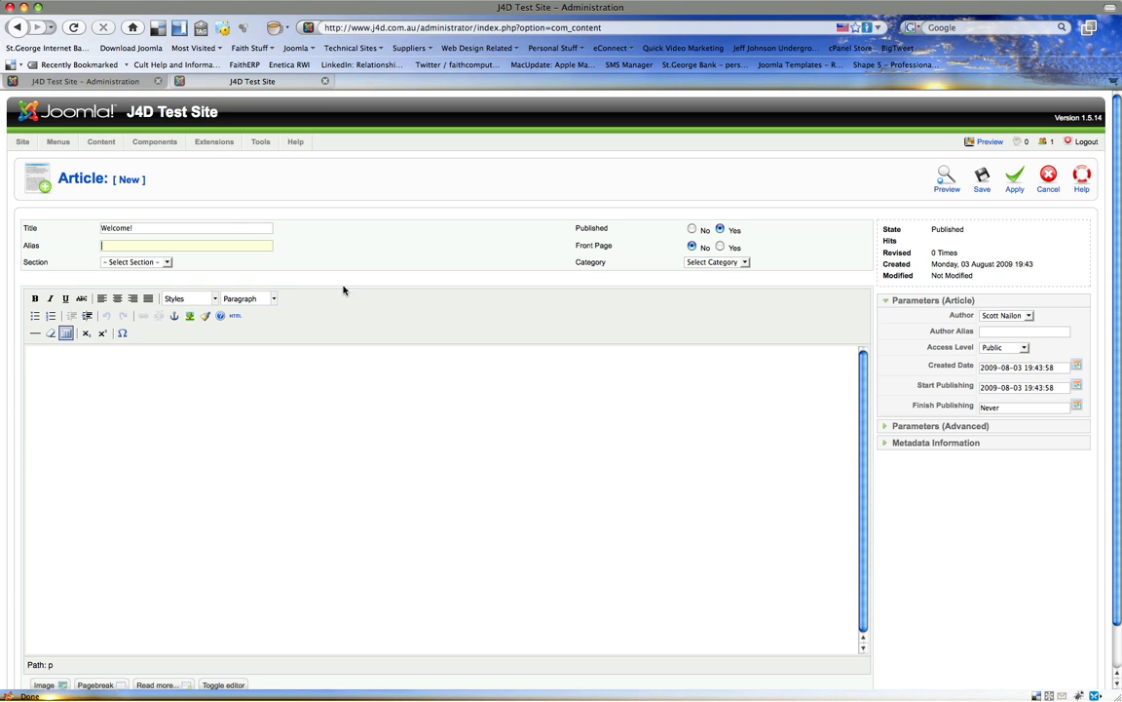
Assign the article to the Main section
left_click(163, 261)
left_click(137, 291)
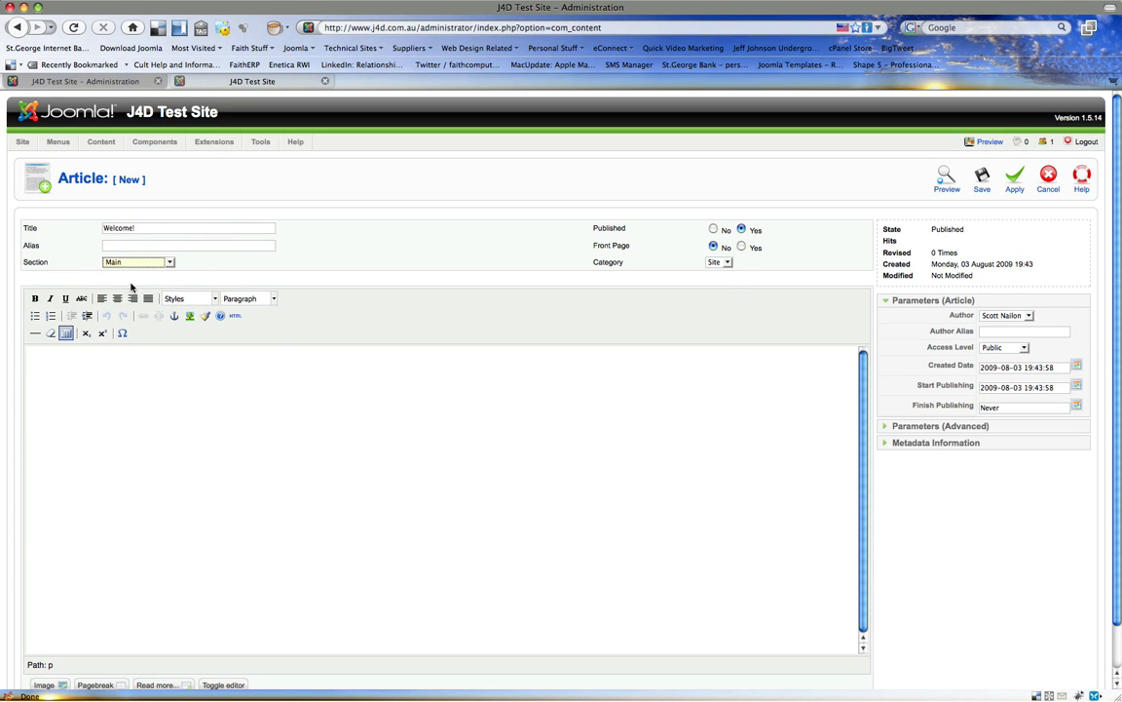
left_click(156, 261)
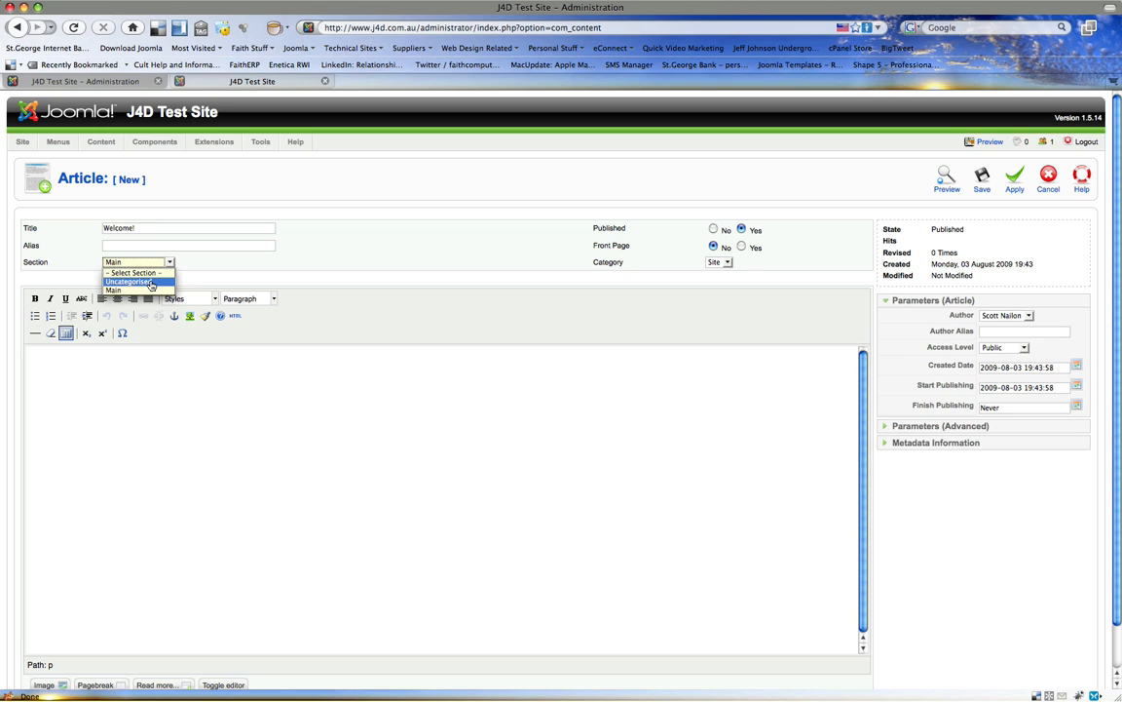
left_click(151, 282)
left_click(158, 261)
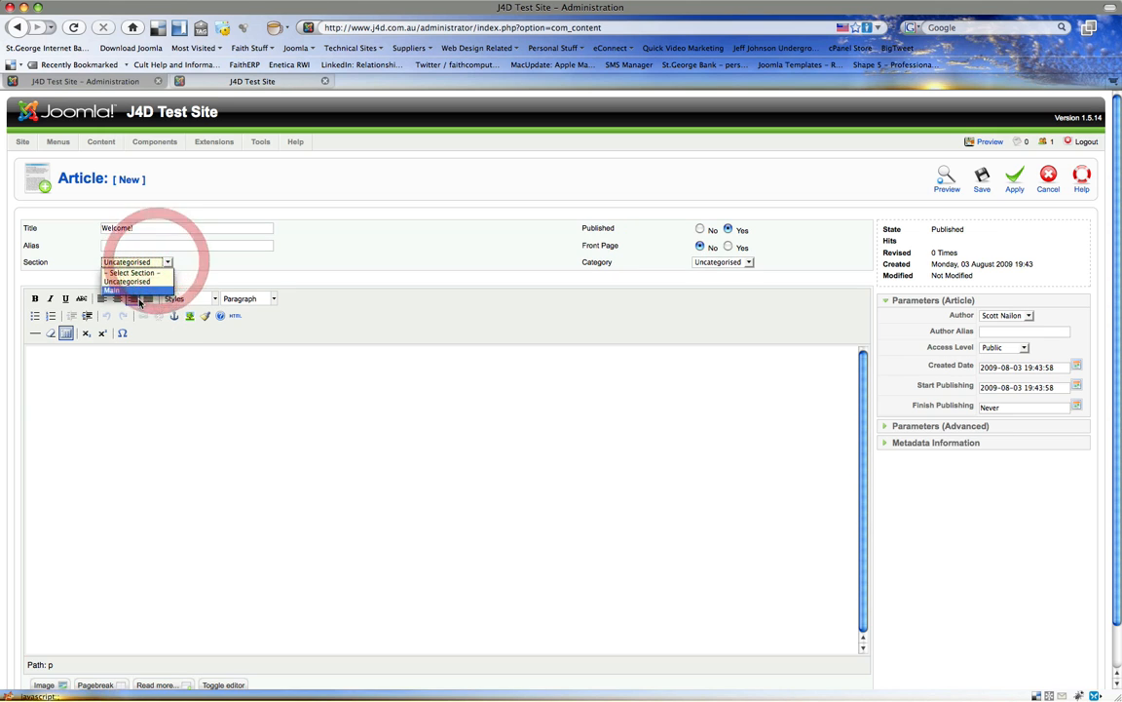
left_click(136, 291)
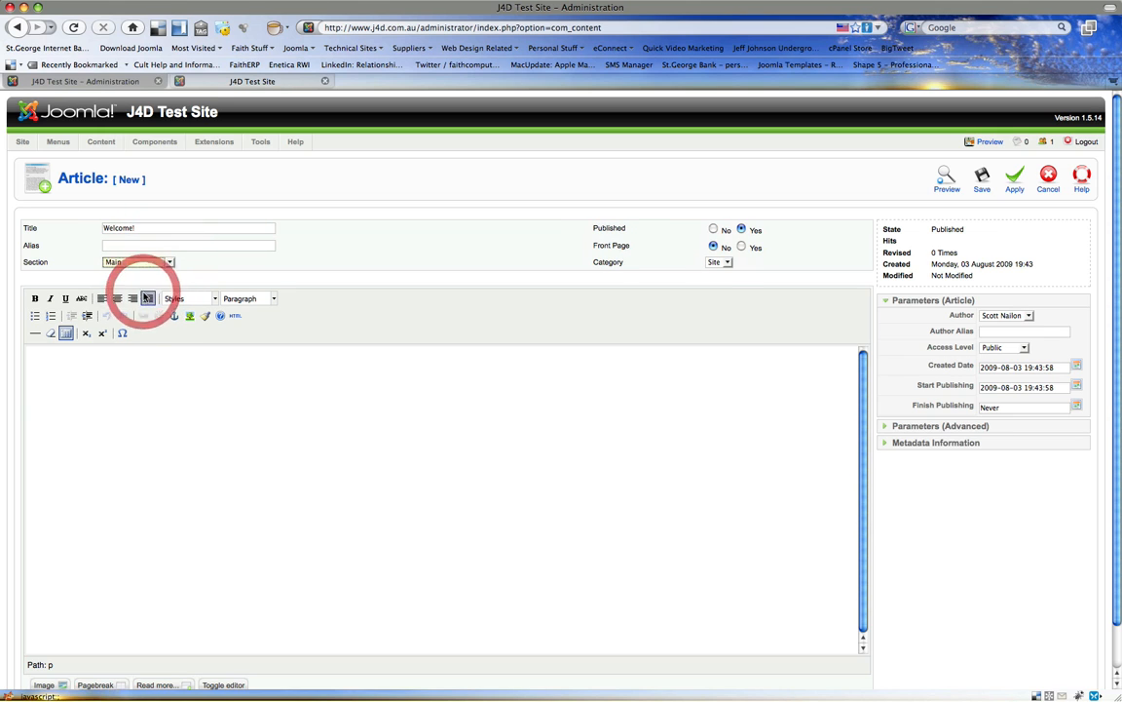
Write the article body as two paragraphs, "Hello and Welcome to J4D Test Site!" and "We Trust you will enjoy yourself", followed by an empty line
left_click(195, 432)
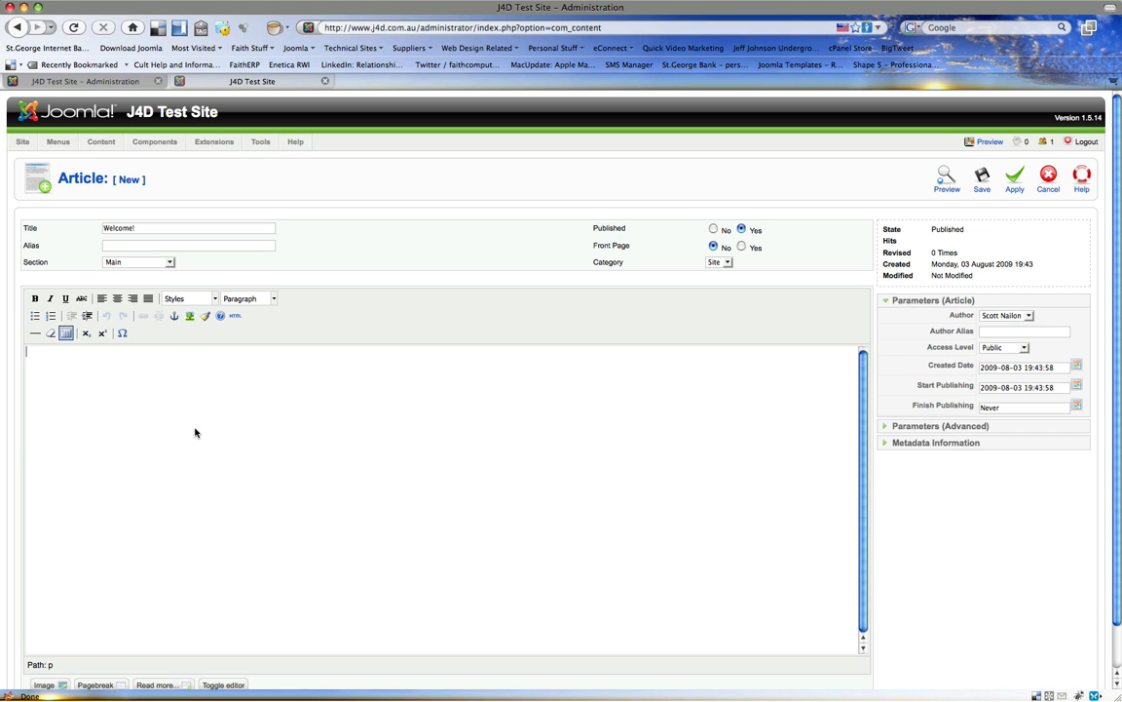
type("Hello and Welcome to J4D Test Site!")
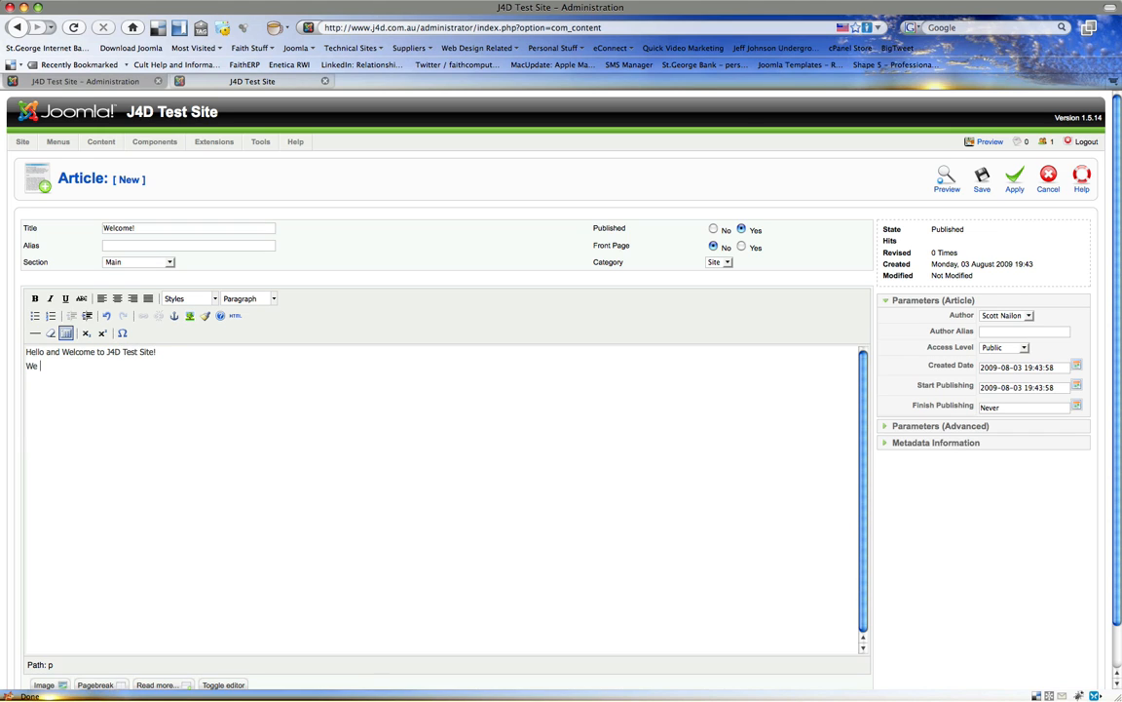
type("you will enjoy yourself")
left_click(192, 403)
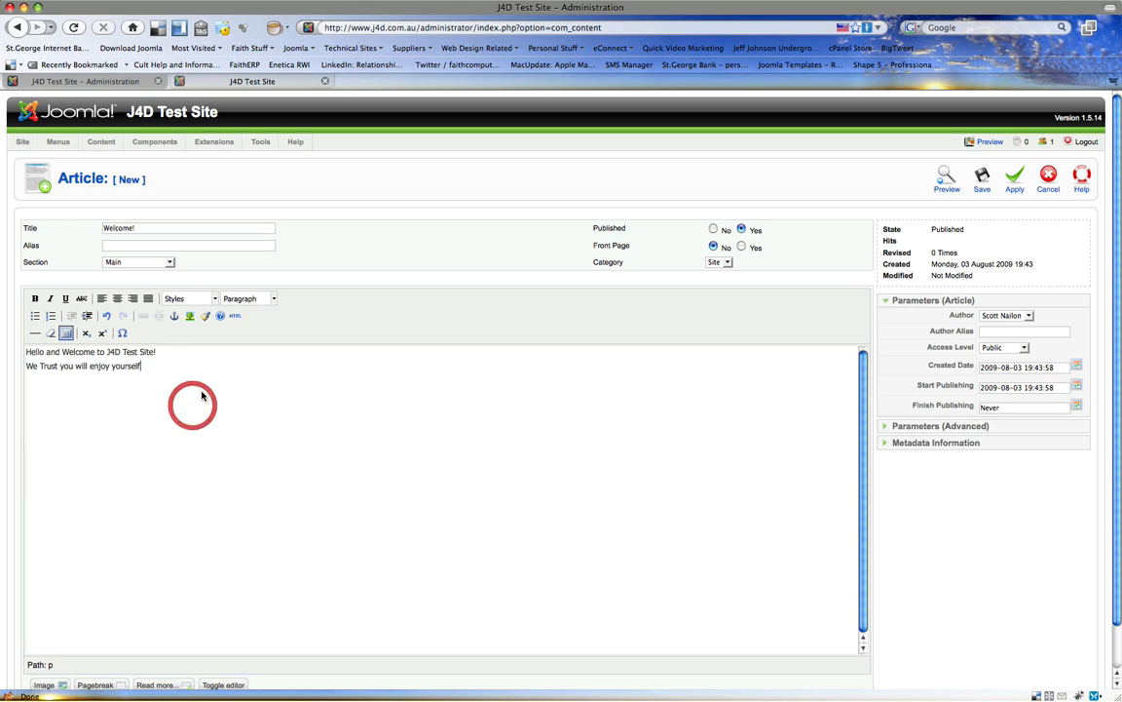
key("Return")
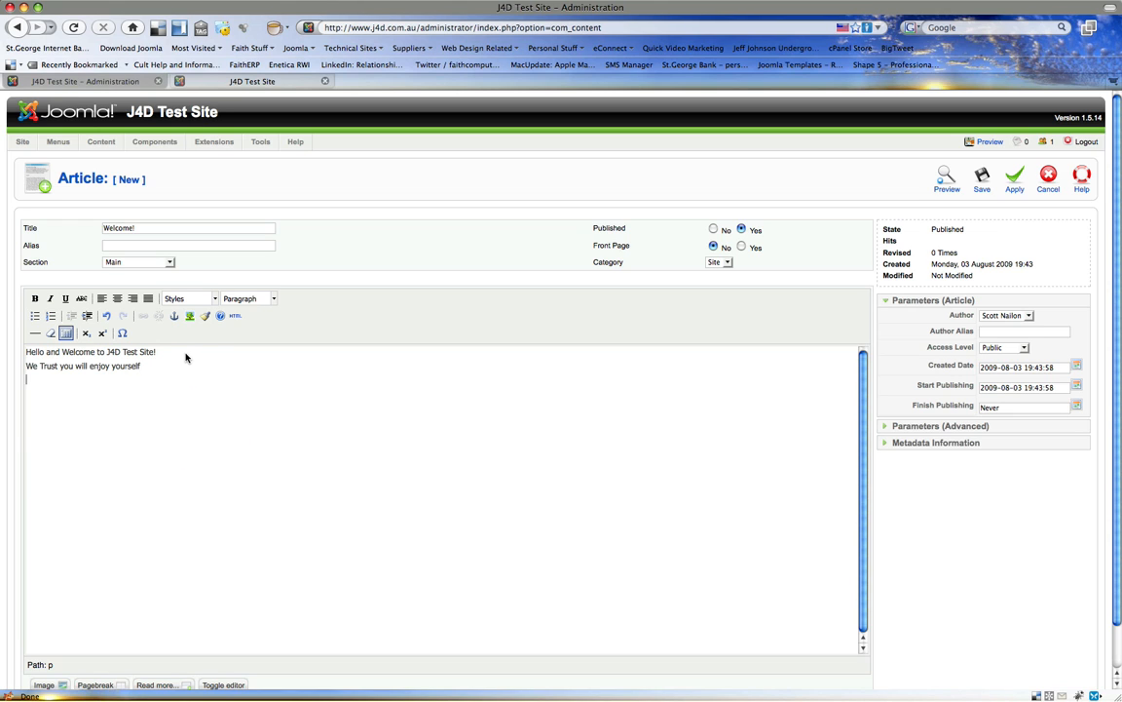
Format the first line, "Hello and Welcome to J4D Test Site!", as Heading 1
left_click_drag(183, 351, 25, 351)
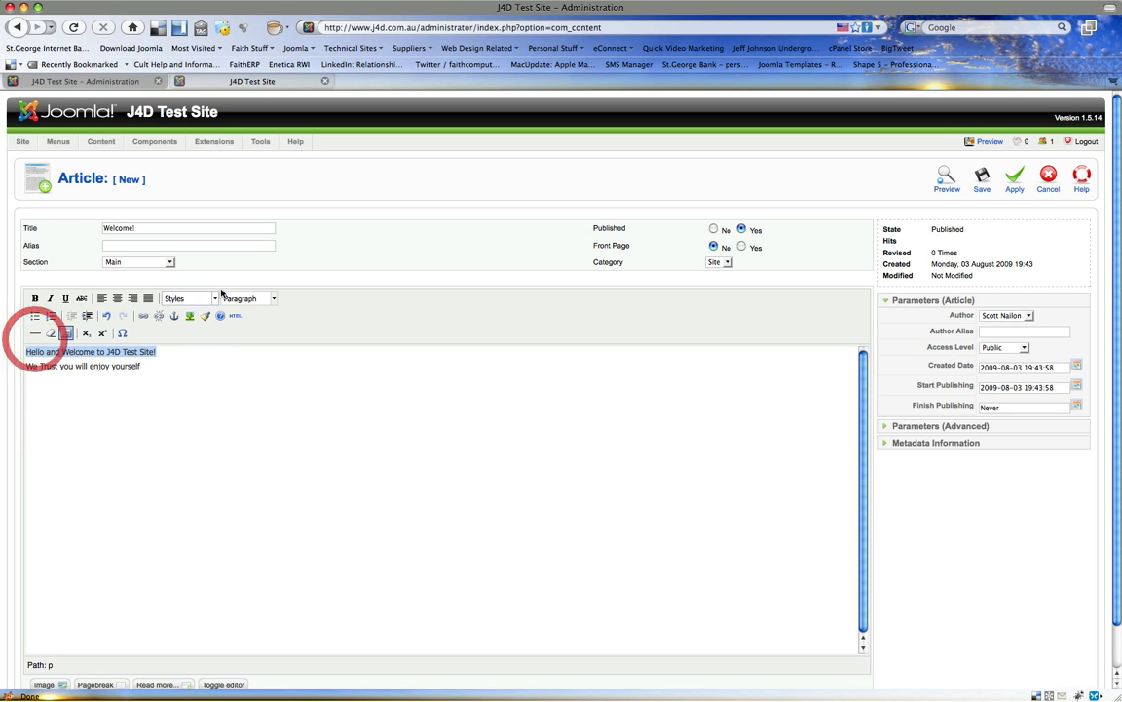
left_click(273, 298)
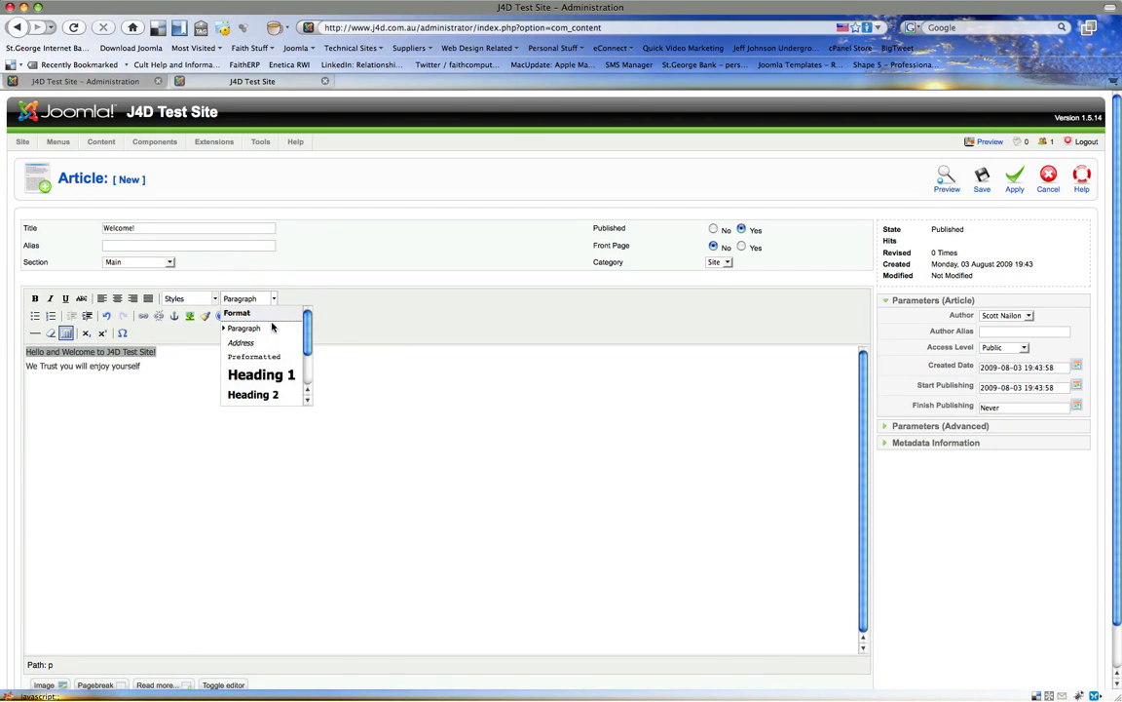
left_click(265, 380)
left_click(222, 391)
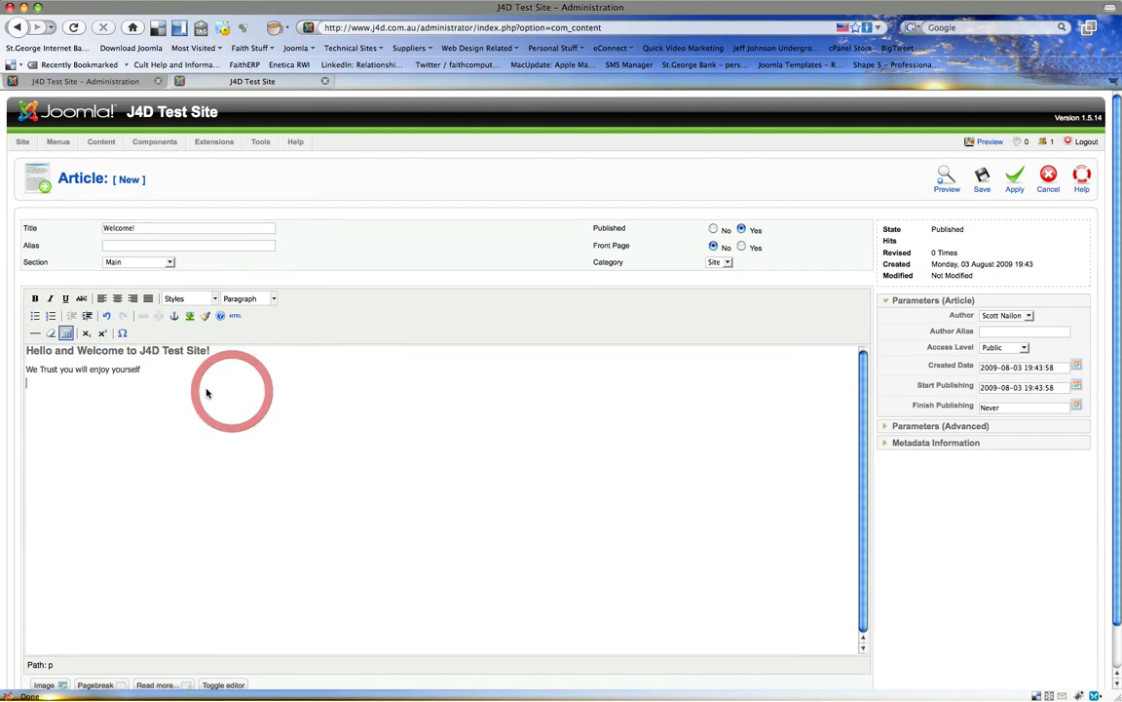
Review the available text styles and the paragraph formats from Heading 1 to Heading 6 without applying any
left_click(276, 301)
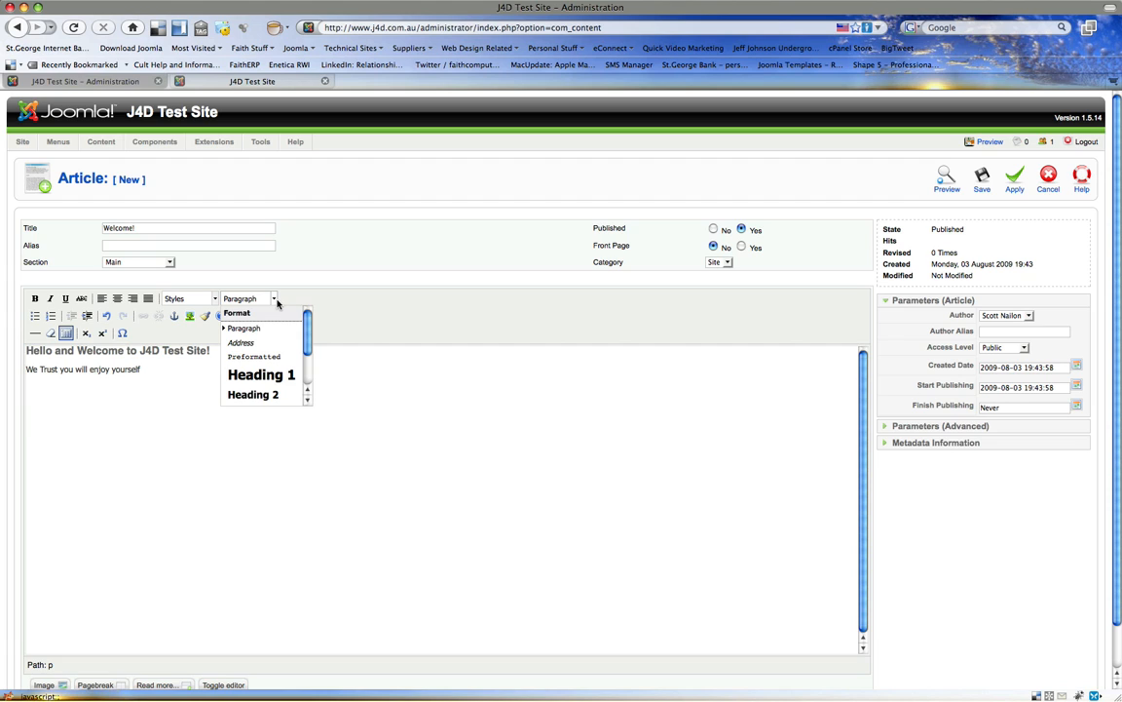
left_click(279, 300)
left_click(215, 300)
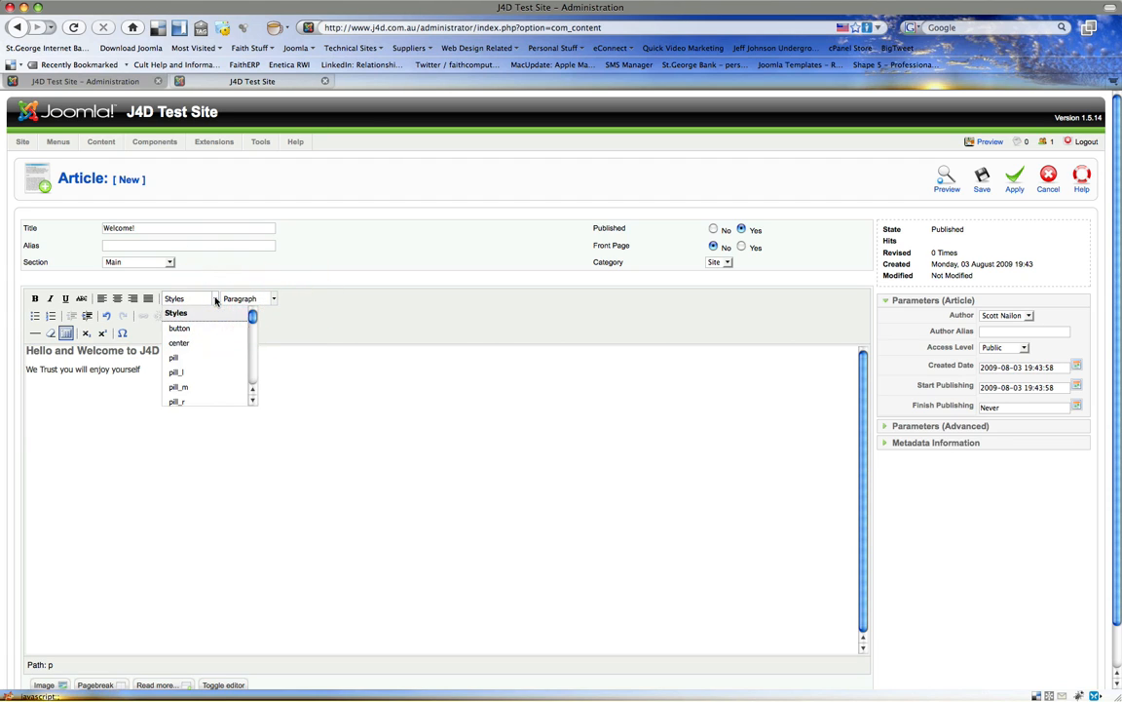
left_click(215, 300)
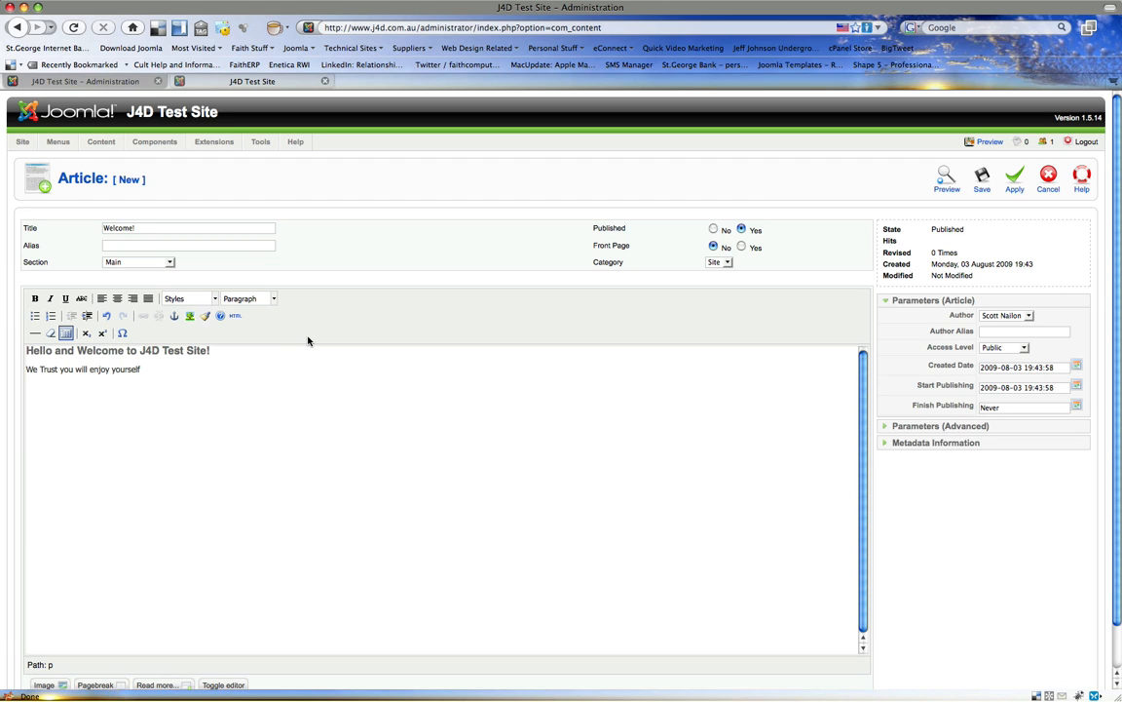
left_click(274, 299)
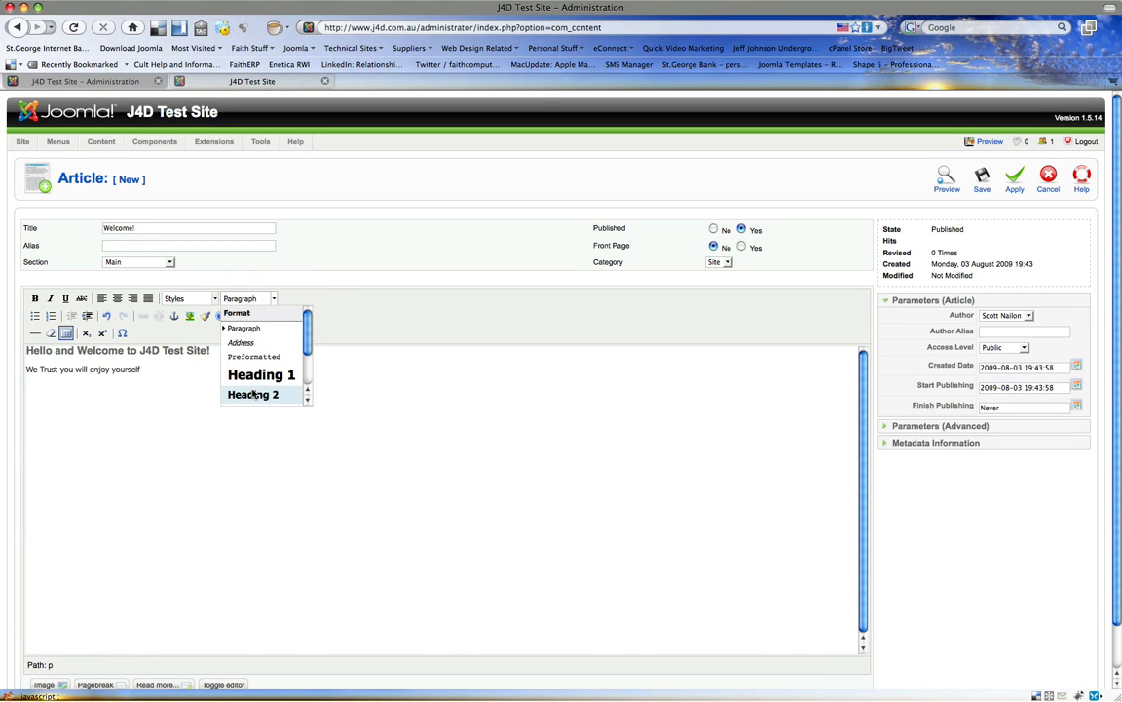
scroll(258, 385, "down", 3)
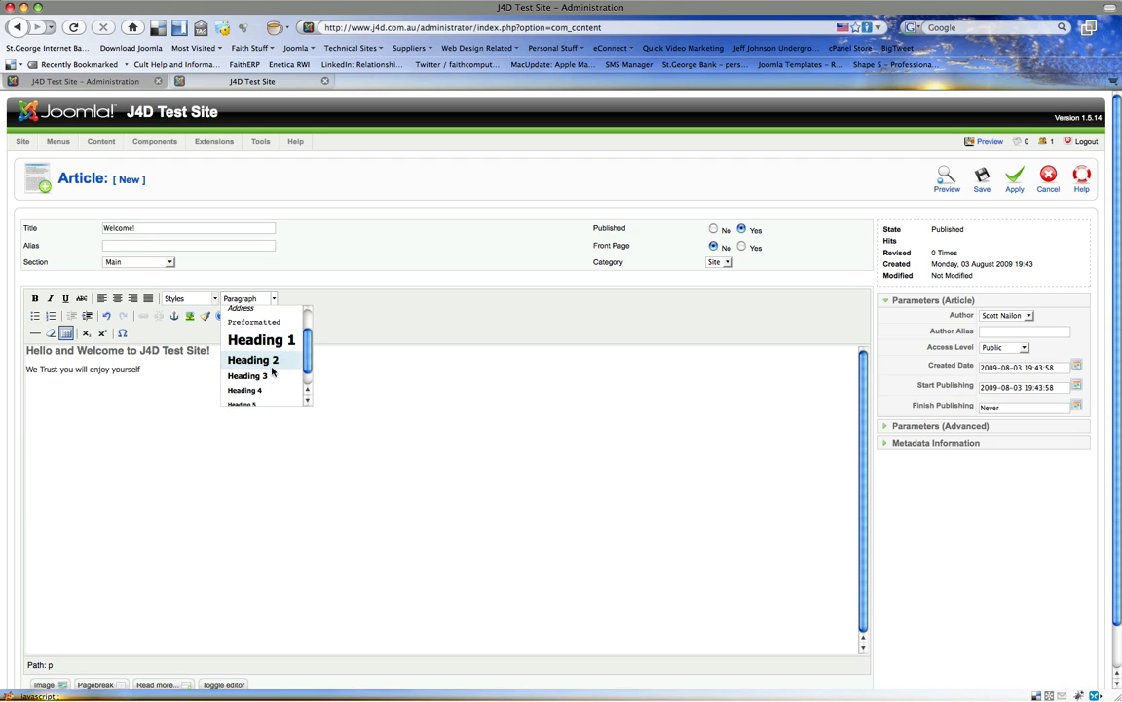
scroll(273, 370, "down", 1)
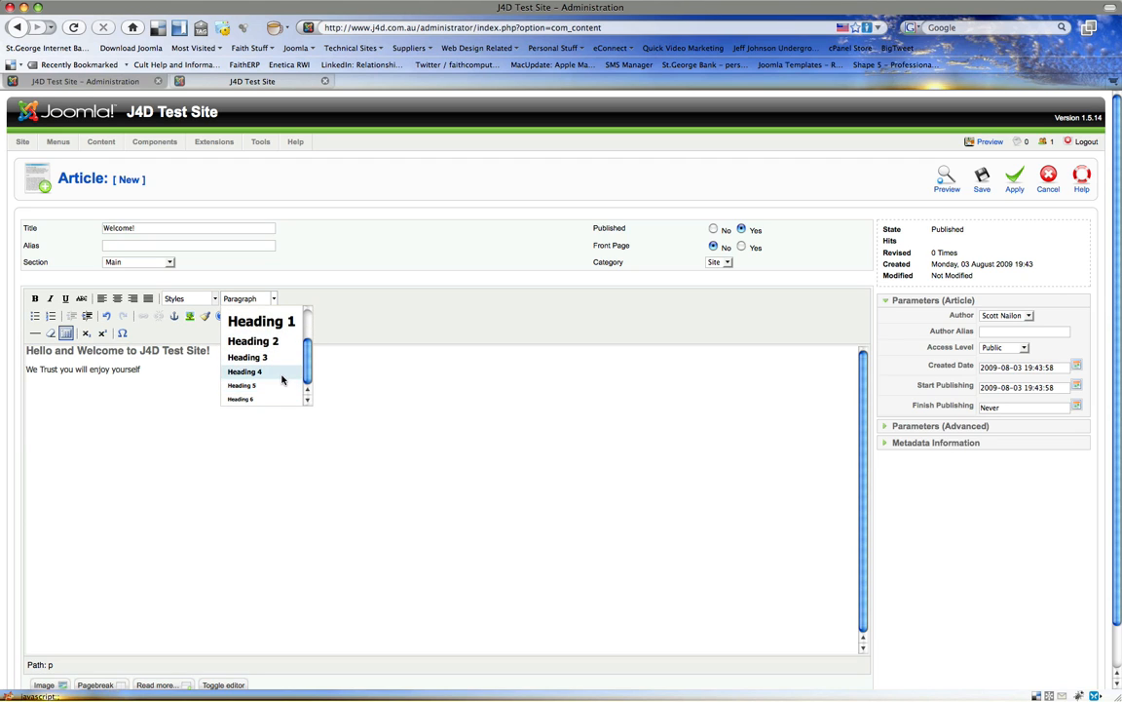
scroll(281, 380, "up", 3)
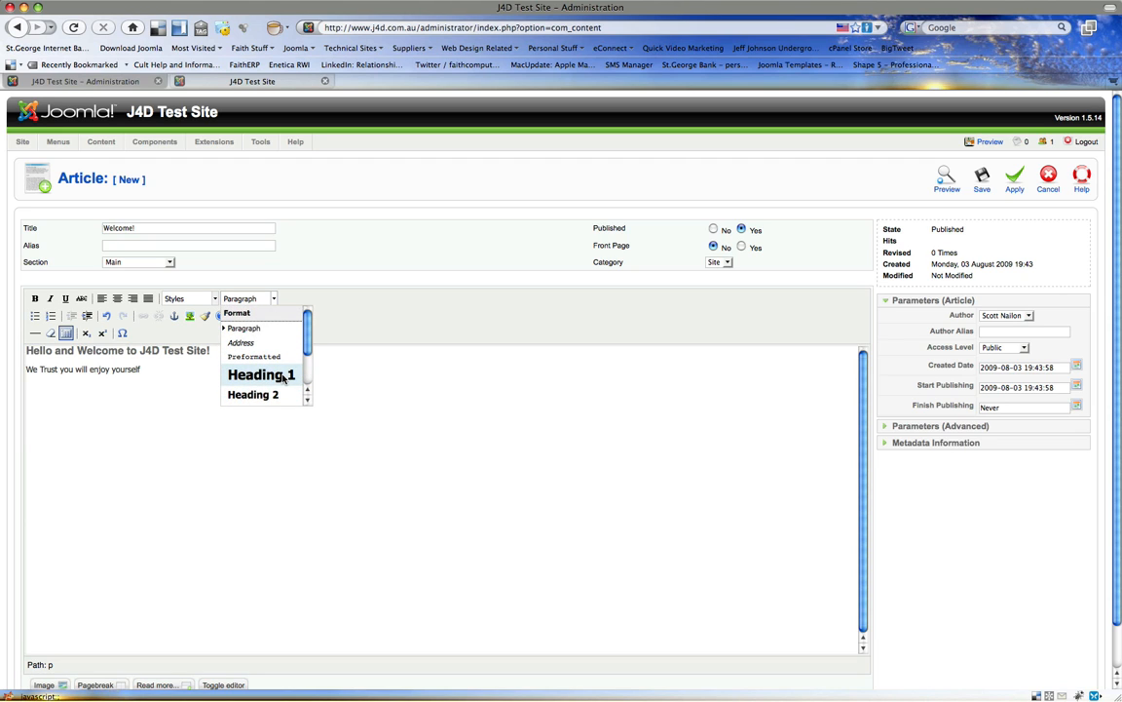
left_click(363, 310)
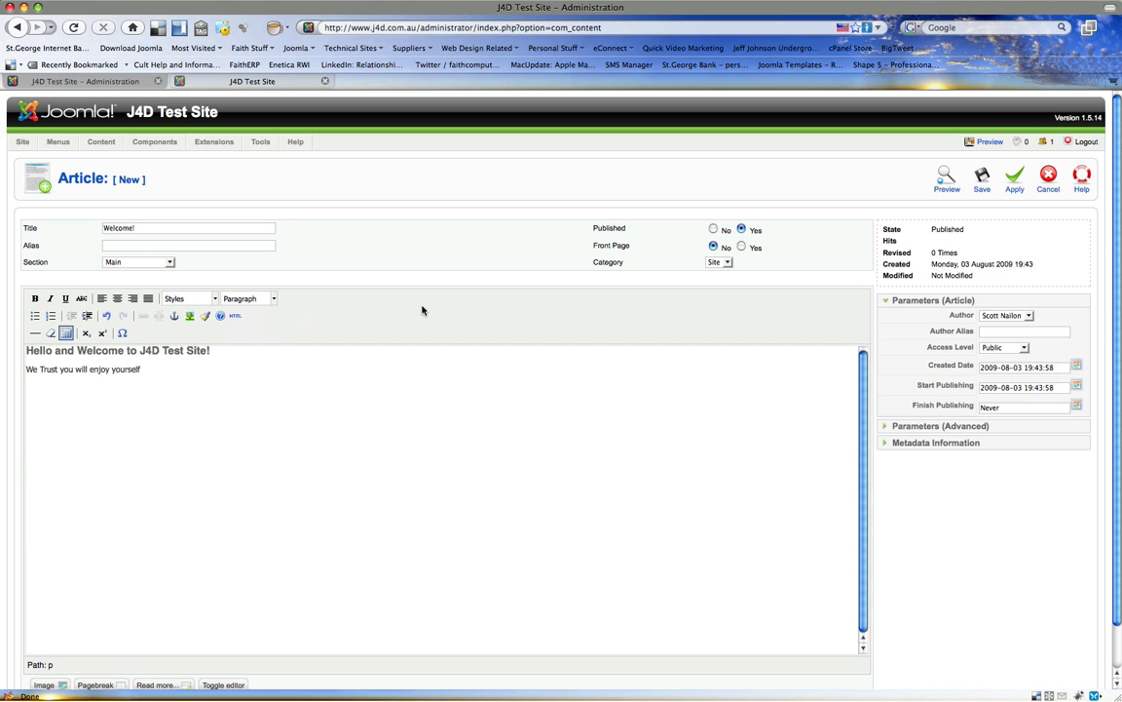
Open google.com in a new browser tab and search the web for "faith computing"
key("super+t")
type("google")
key("Down")
key("Down")
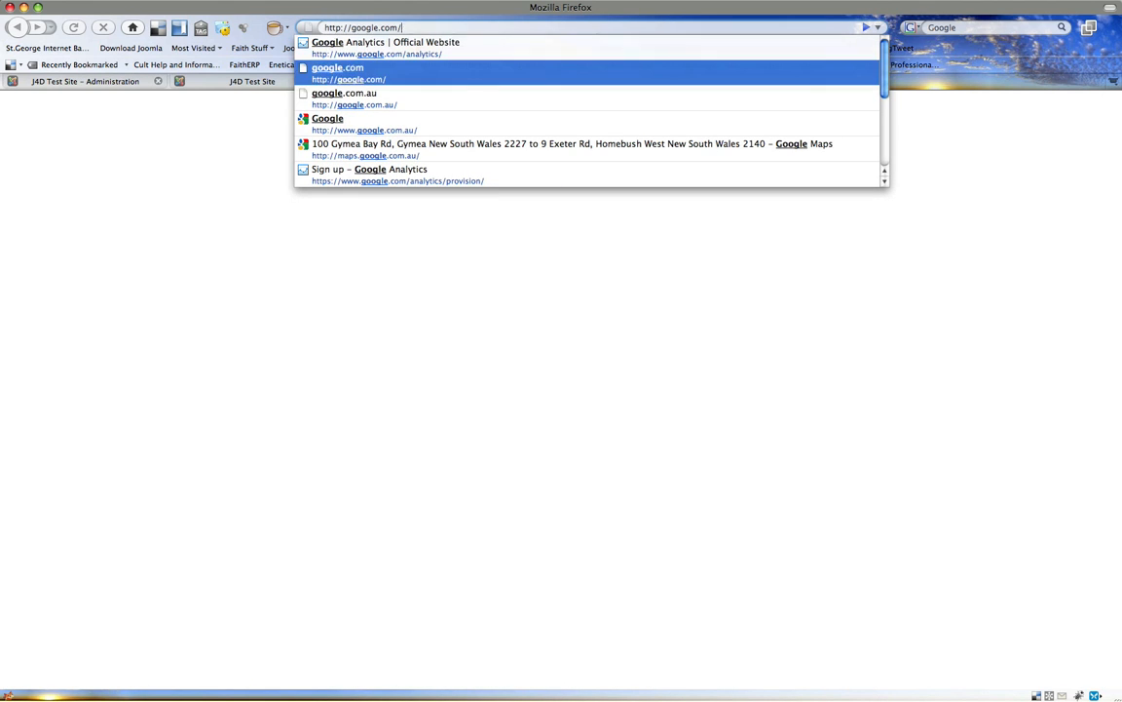
key("Return")
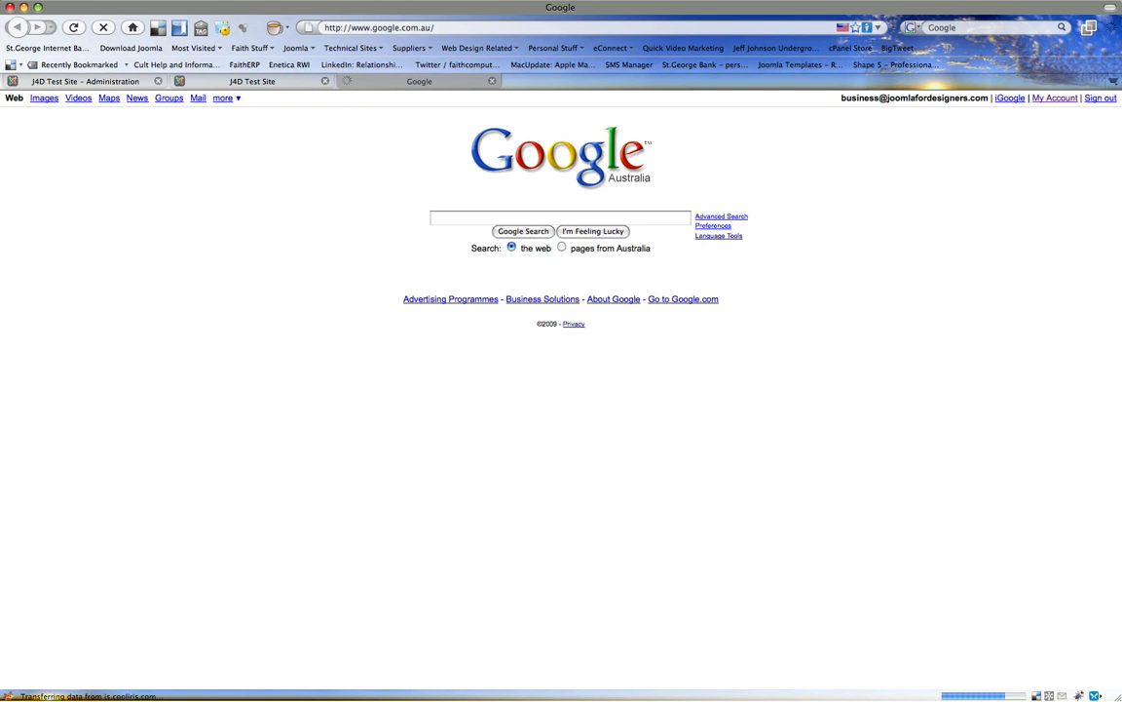
type("f")
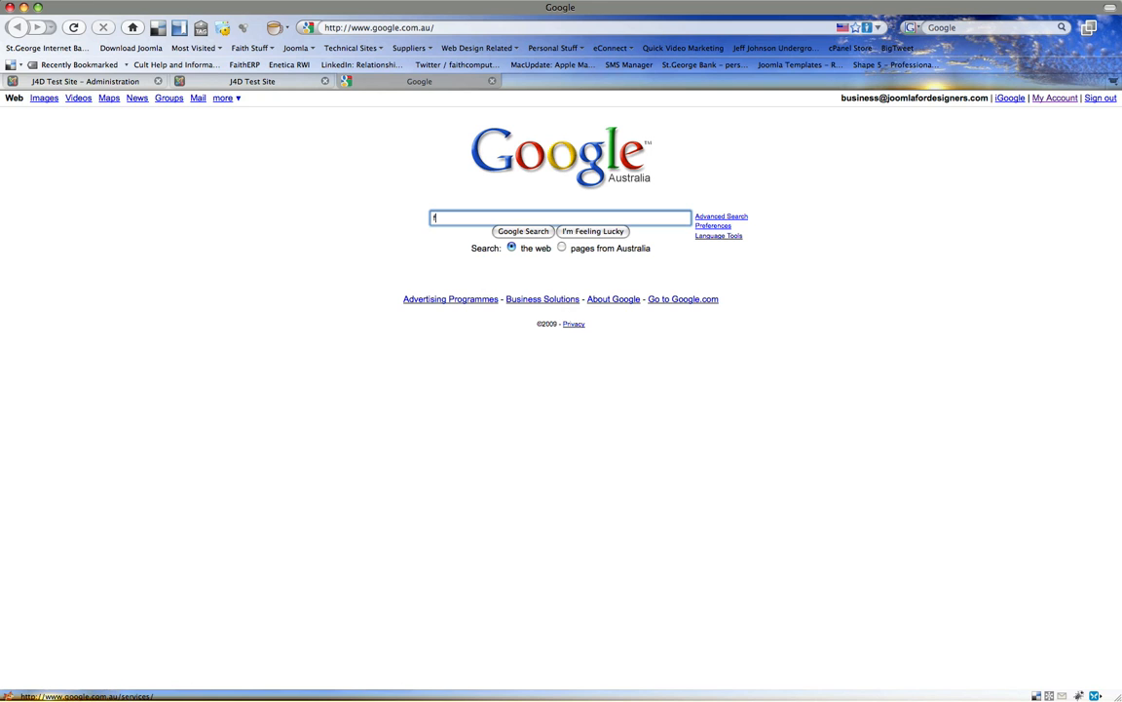
type("aith computing")
key("Return")
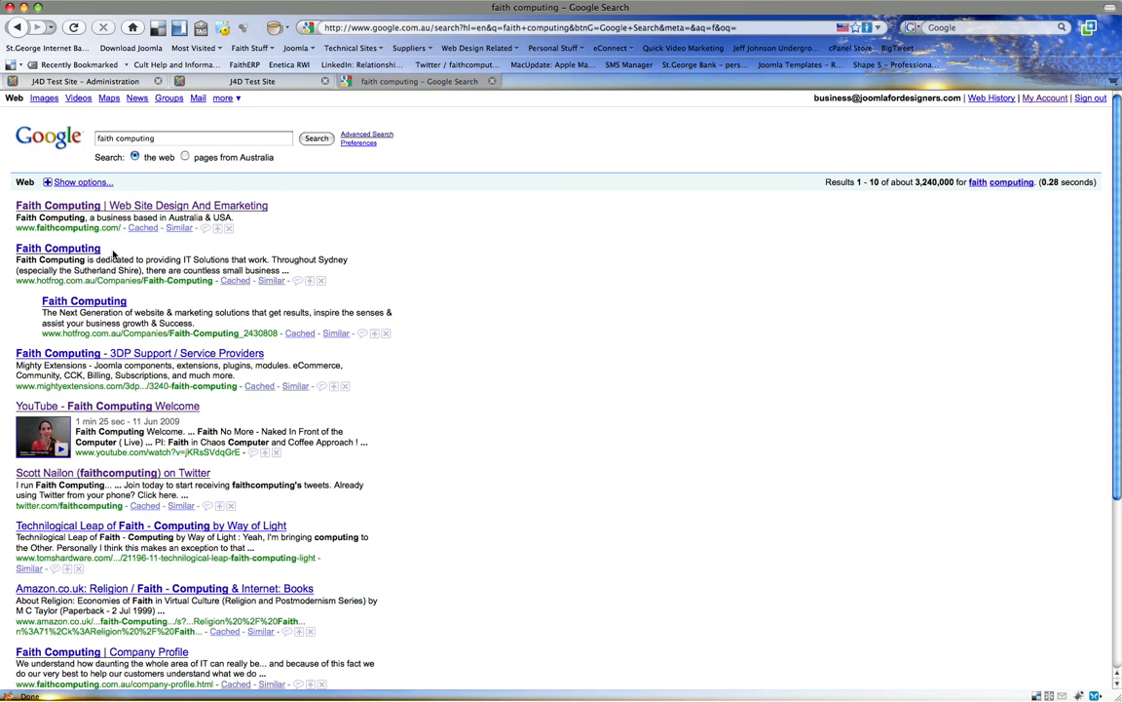
Compare the second search result's title and description with the test site's front page and the article's heading line
left_click_drag(102, 248, 15, 248)
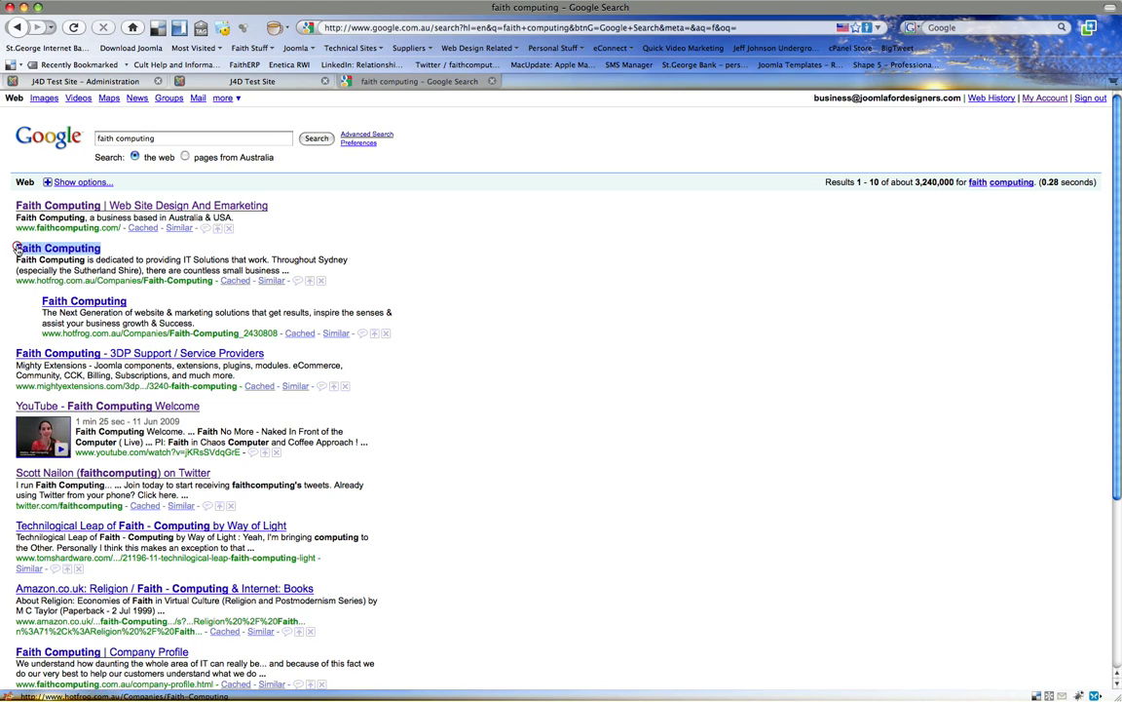
left_click(260, 82)
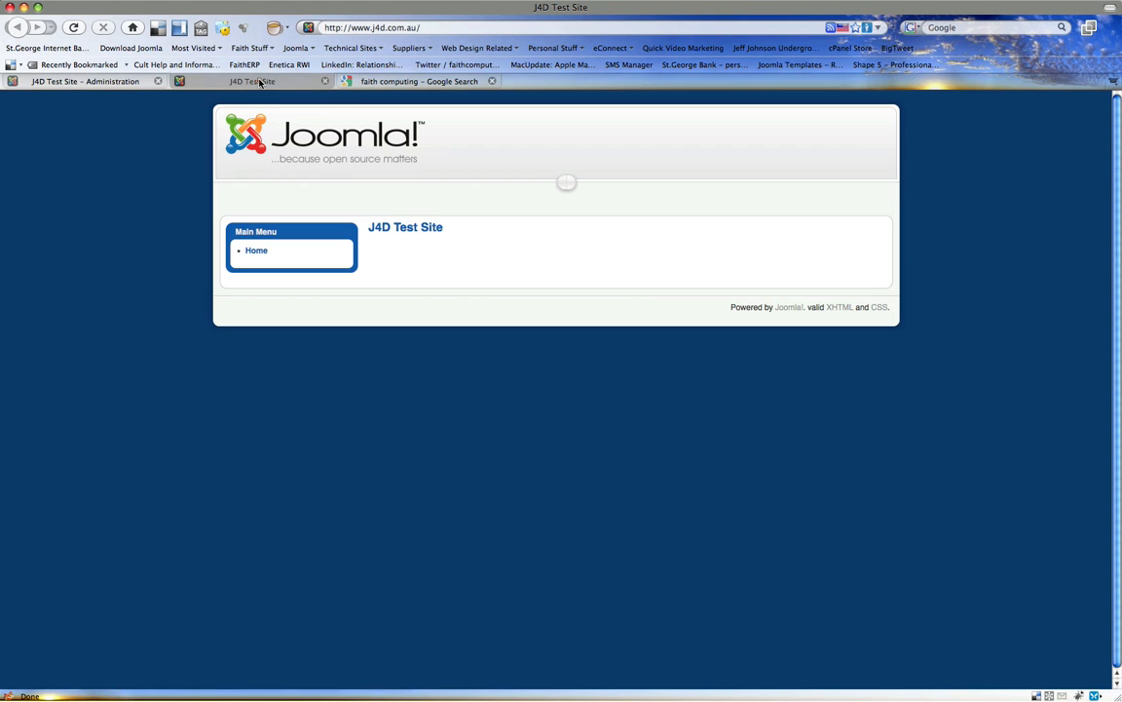
left_click(106, 82)
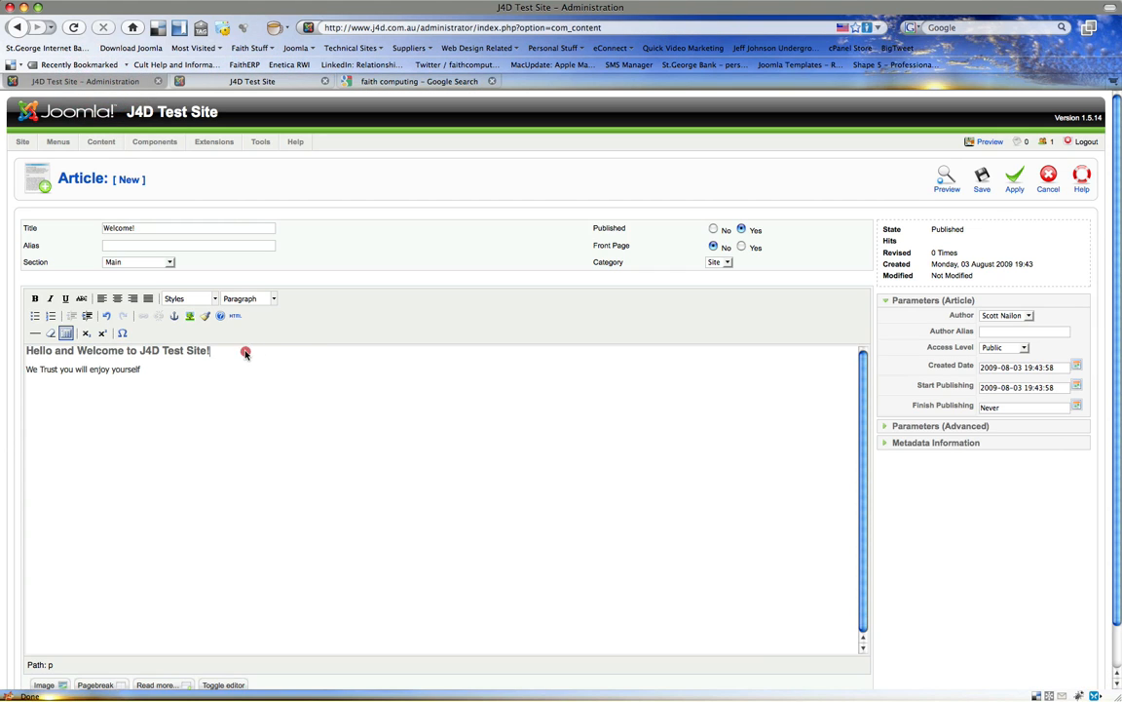
left_click_drag(244, 354, 22, 353)
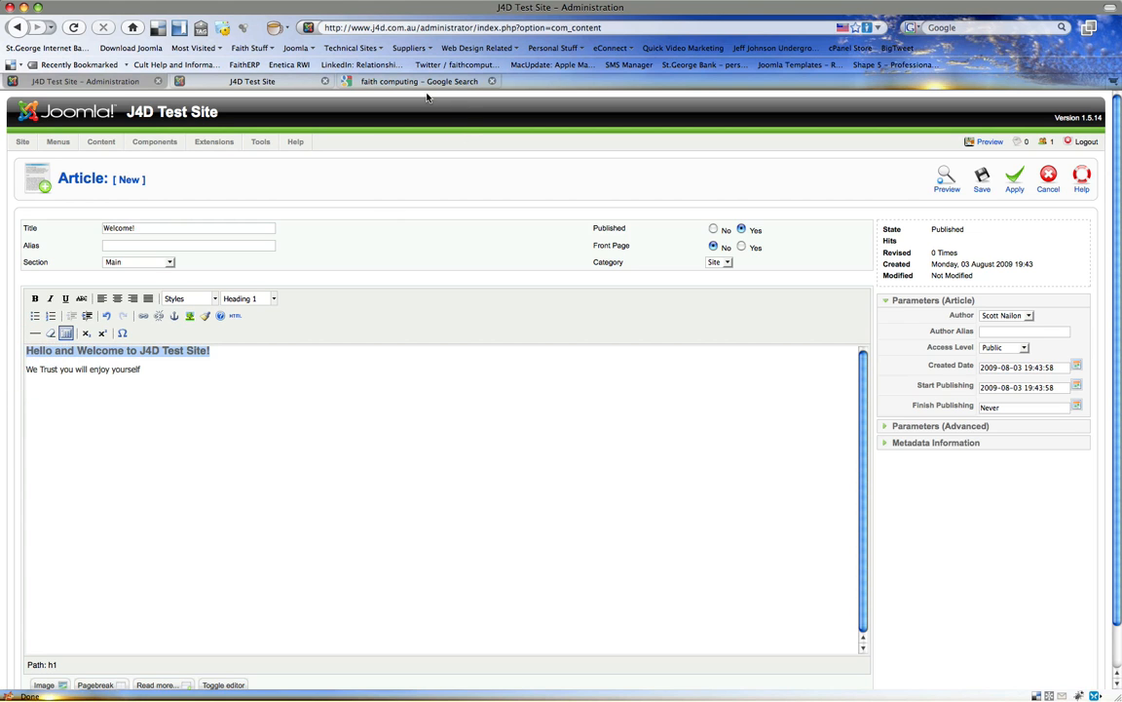
left_click(365, 80)
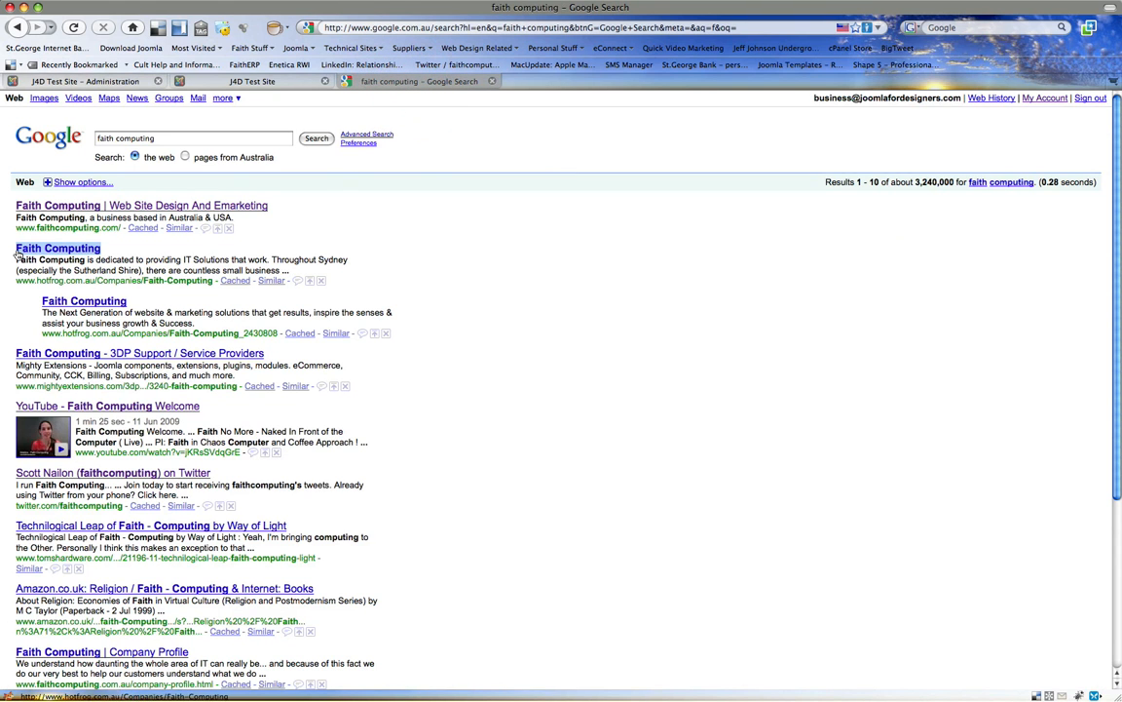
left_click_drag(14, 257, 289, 269)
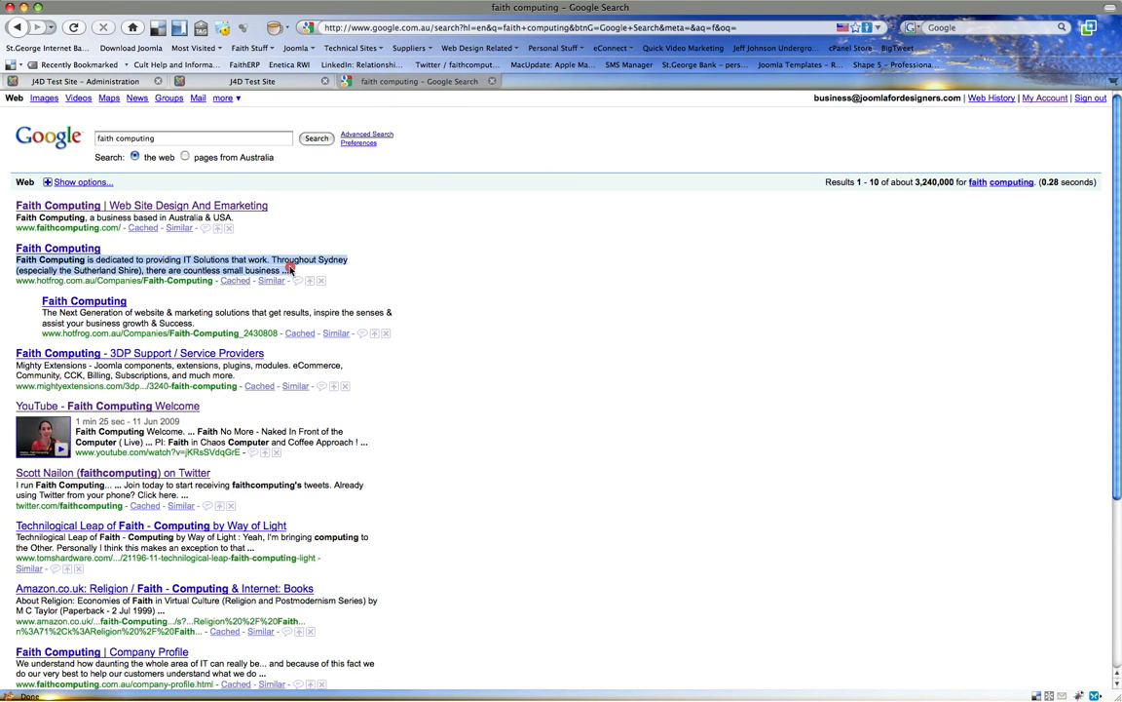
Return to the new article in the administration tab and review its Author and Access Level options without changing them
left_click(495, 259)
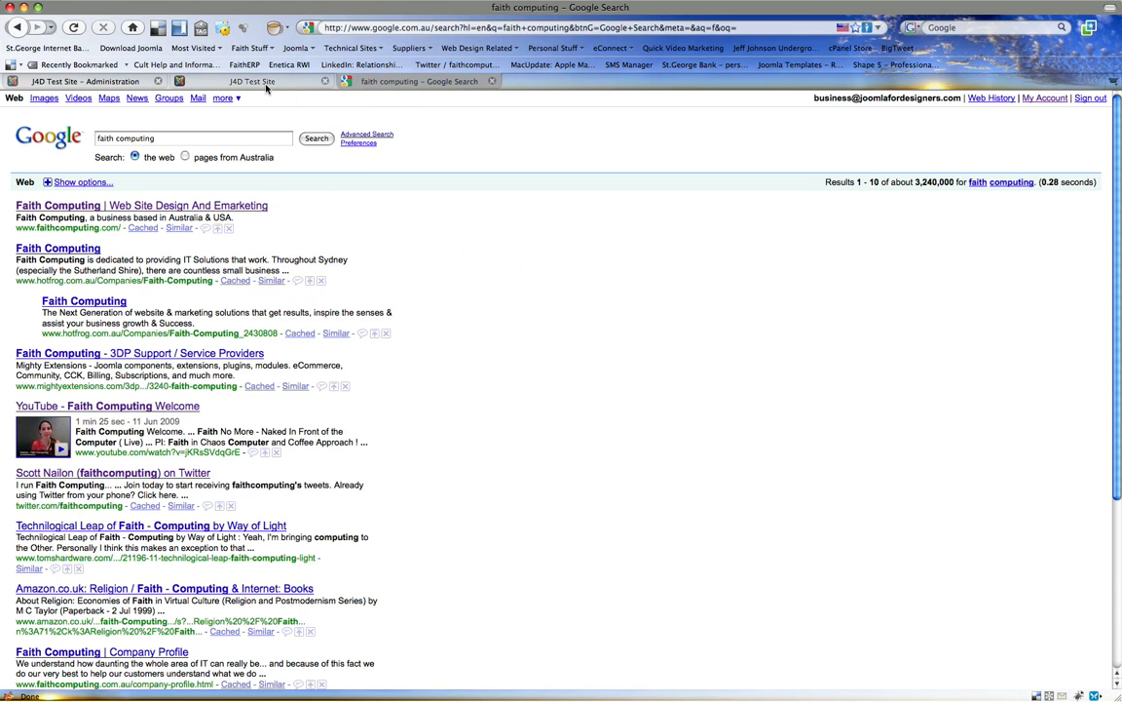
left_click(79, 87)
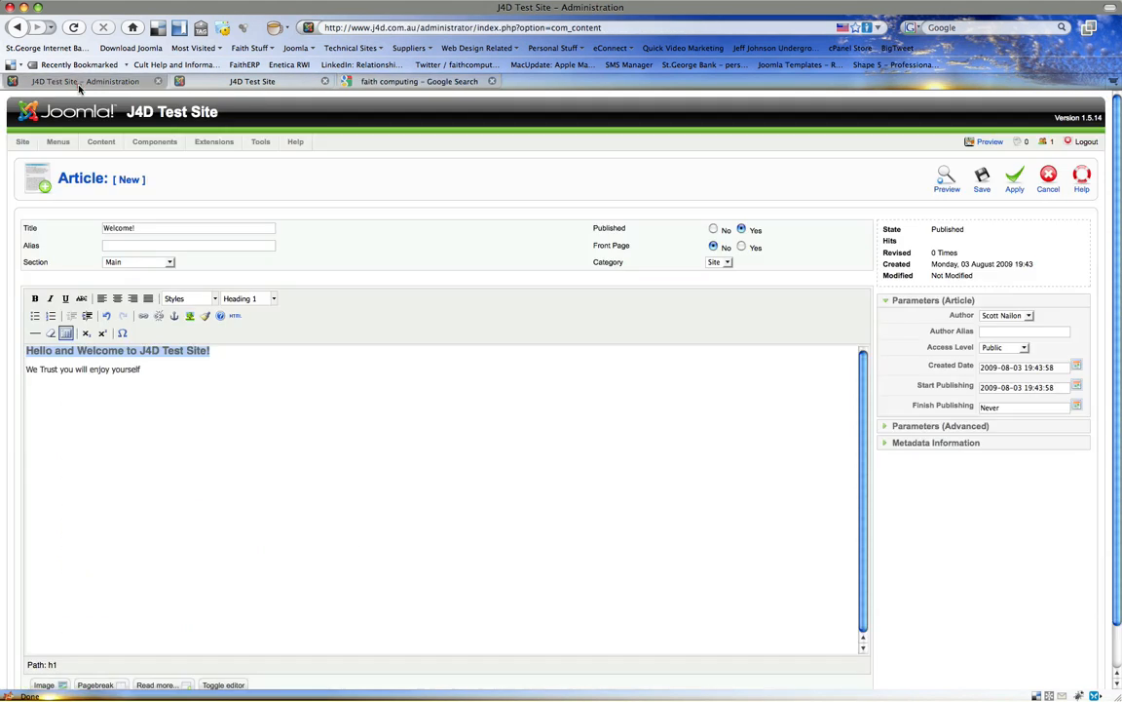
left_click(291, 409)
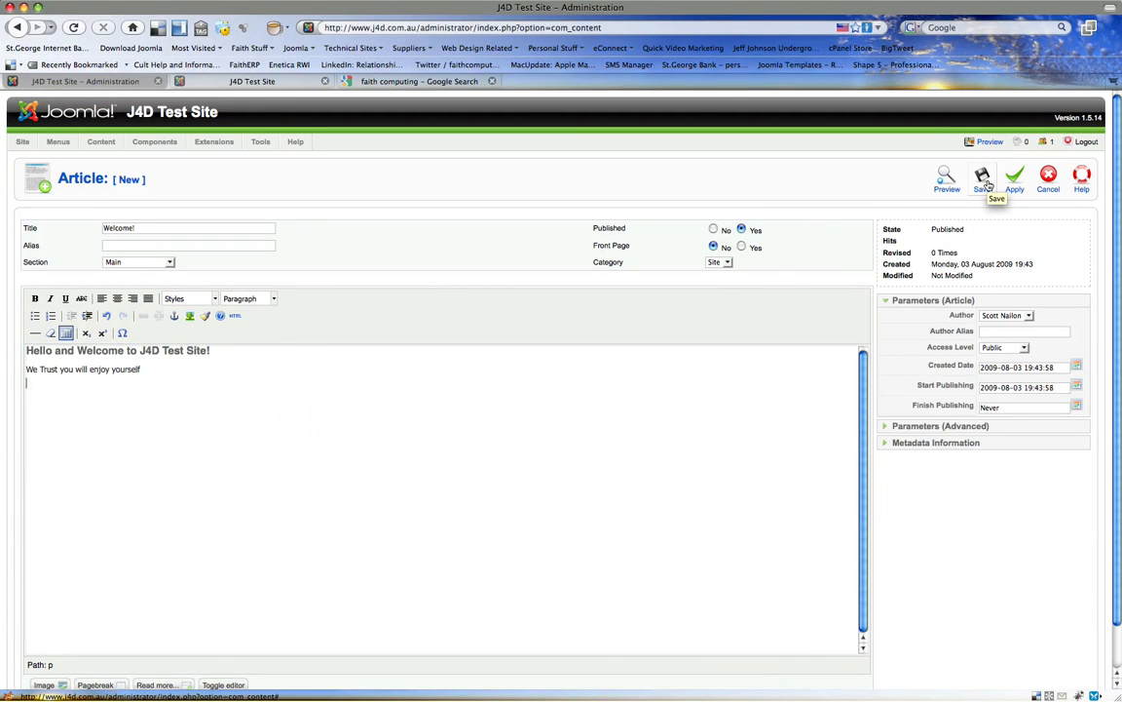
left_click(1027, 316)
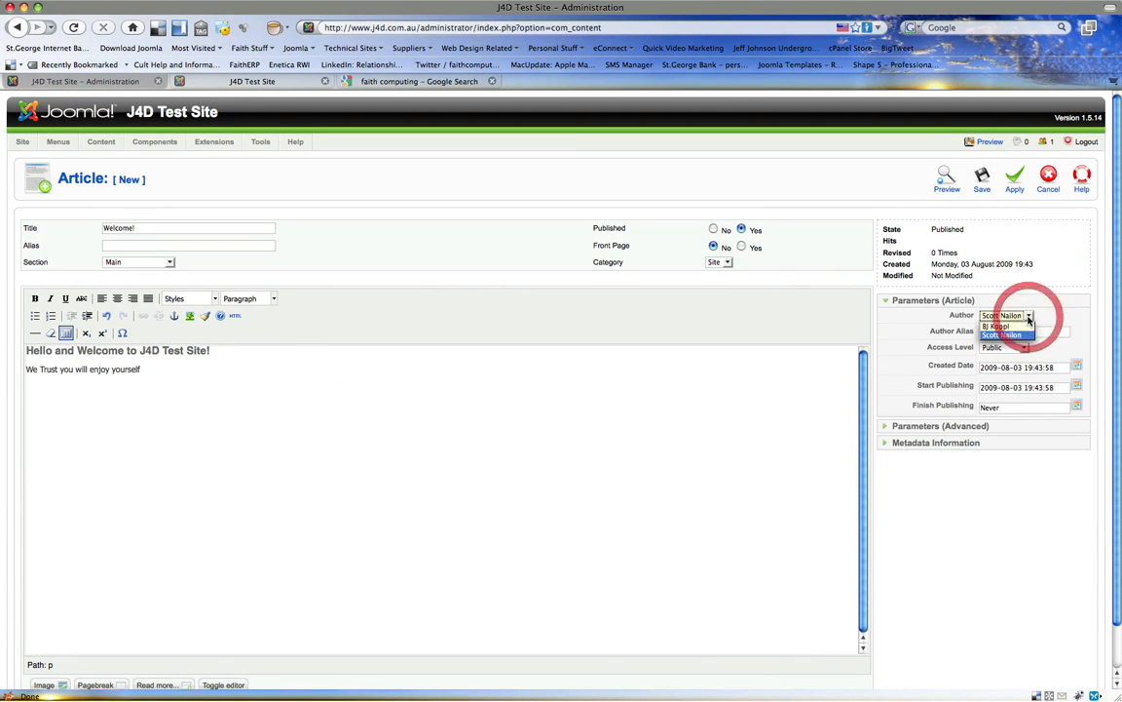
left_click(1010, 335)
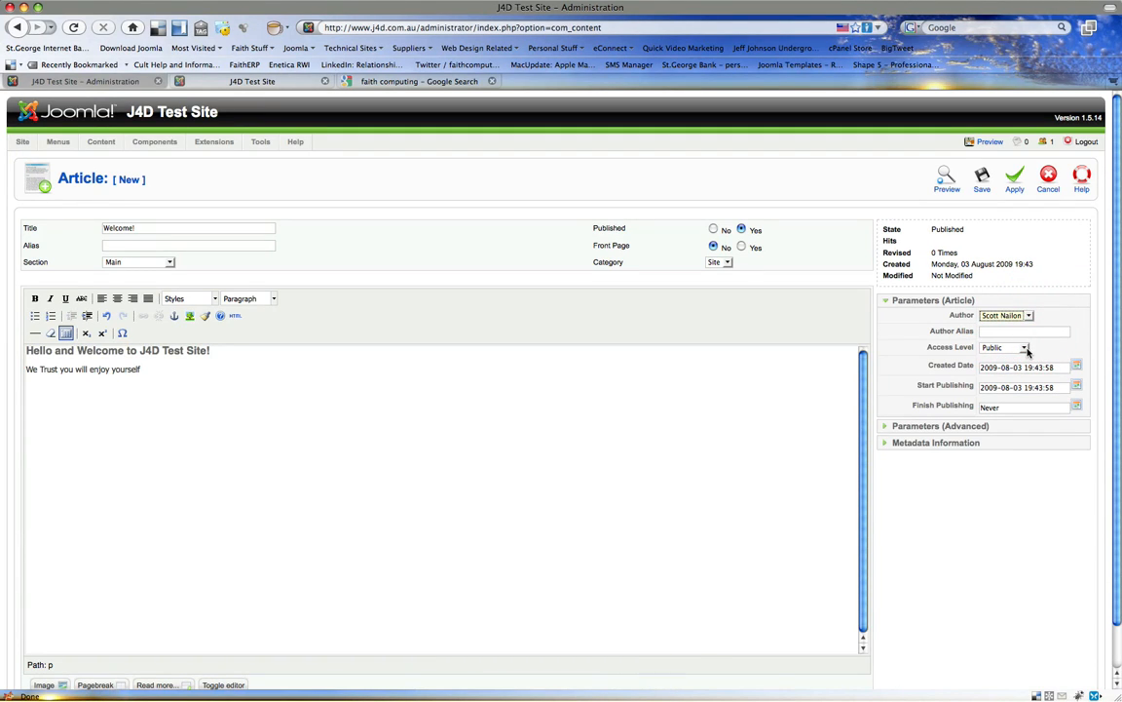
left_click(1026, 349)
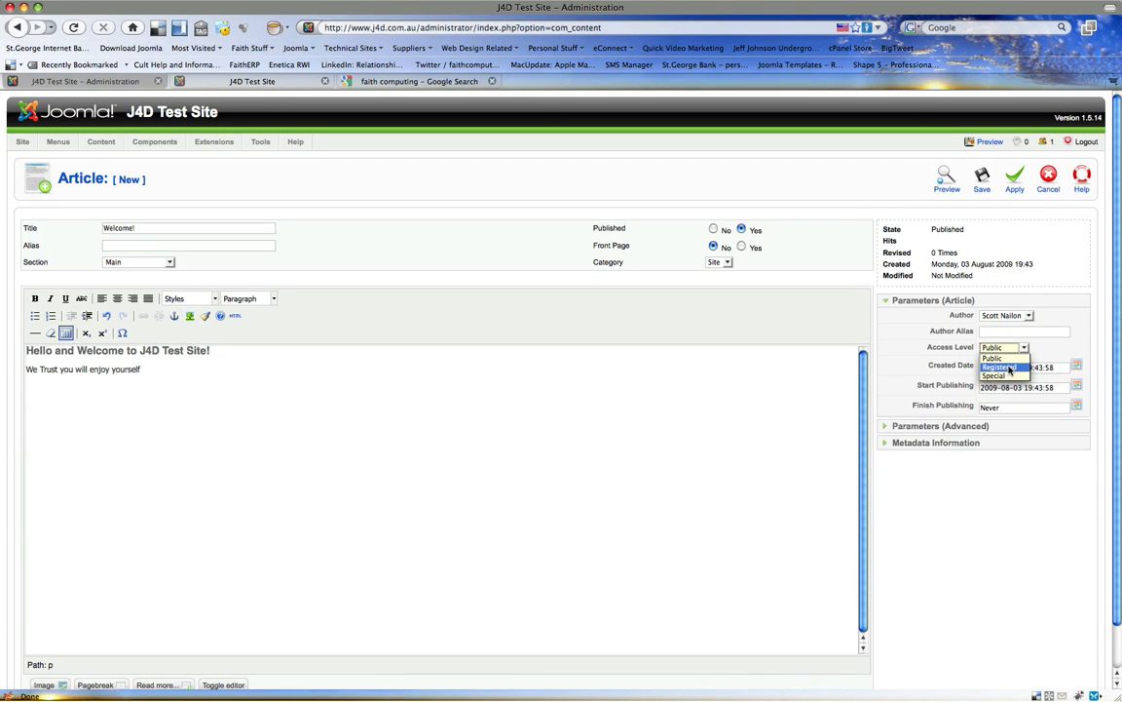
left_click(1065, 339)
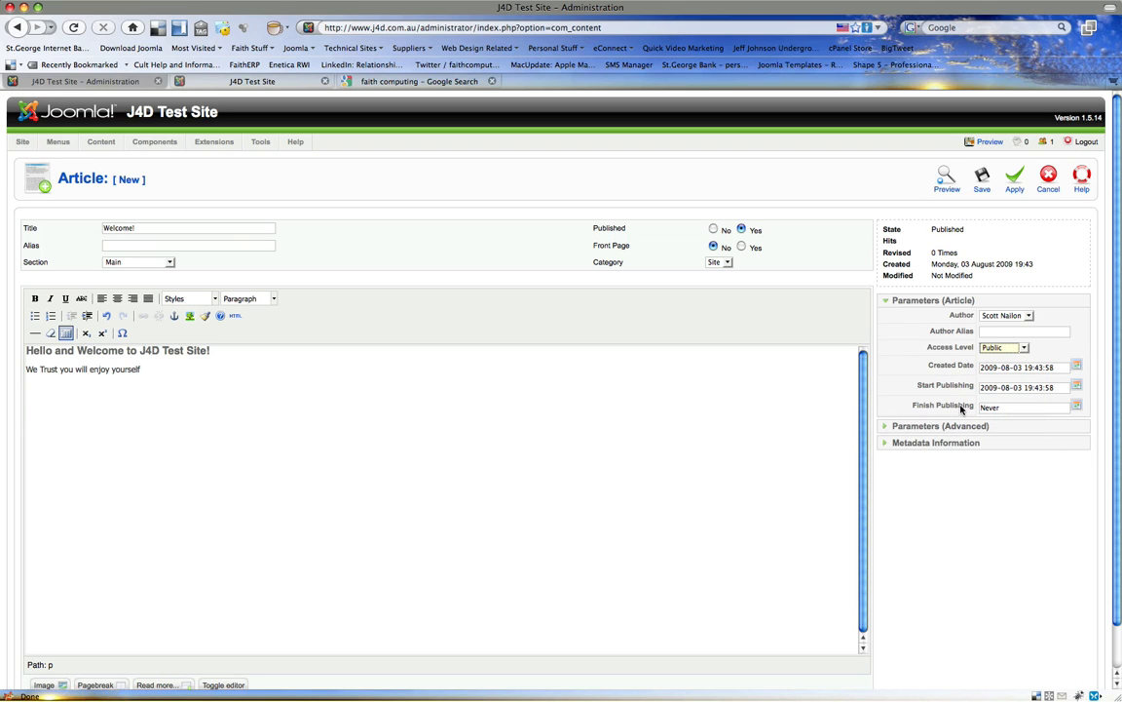
Examine the article's advanced parameters and its metadata Description and Keywords fields without entering anything
left_click(887, 427)
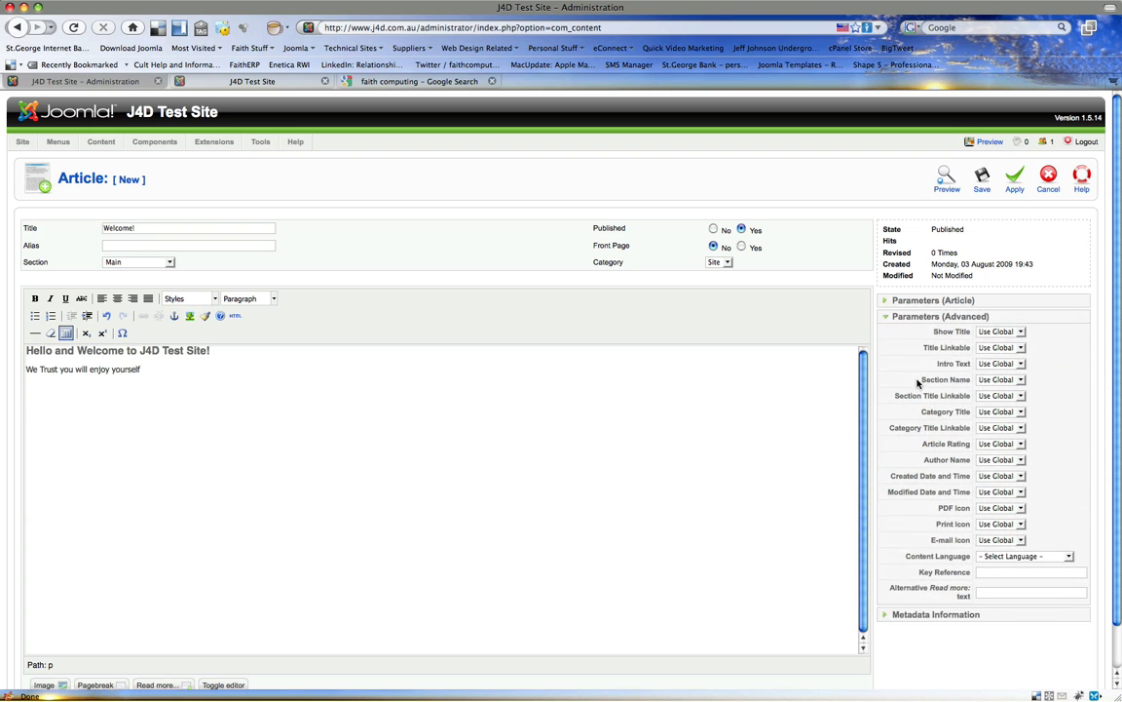
left_click(885, 615)
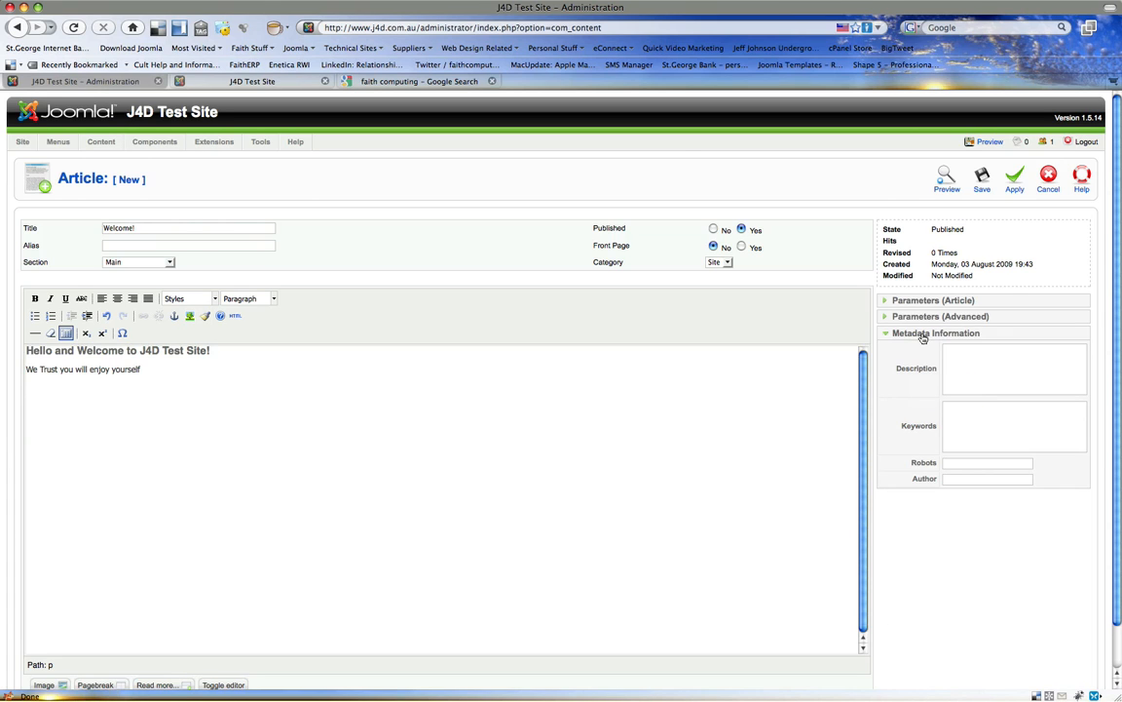
left_click(968, 374)
left_click(982, 419)
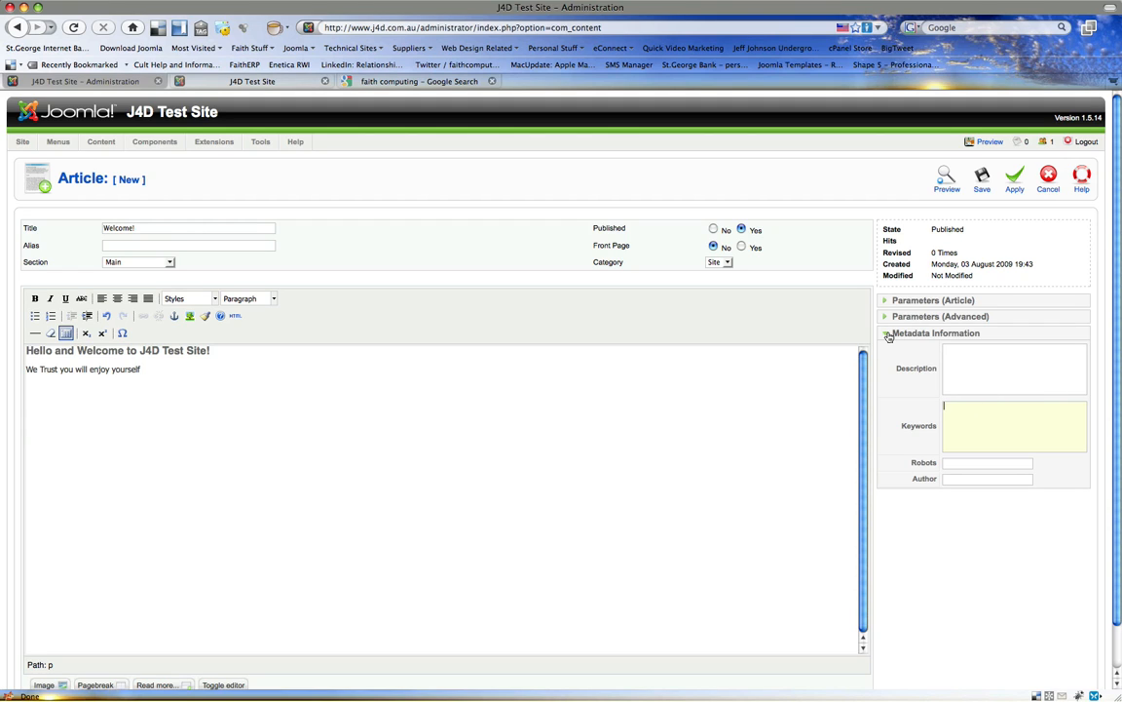
left_click(1002, 355)
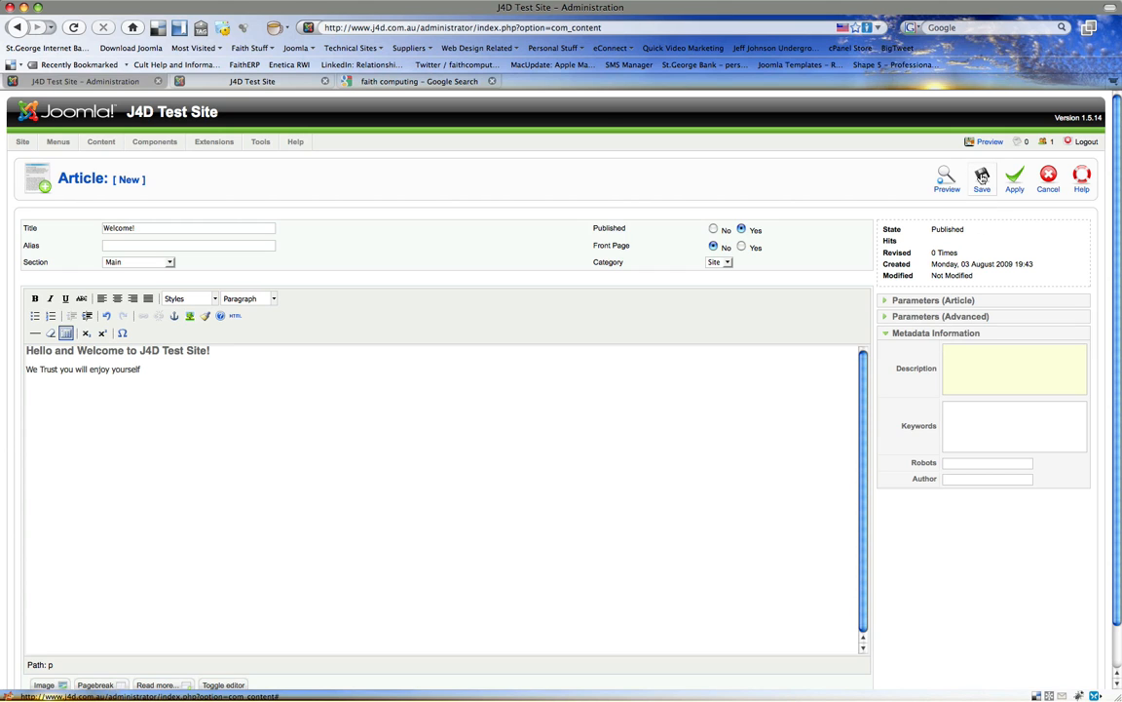
Save the "Welcome!" article and enable it for the front page in the article list
left_click(981, 175)
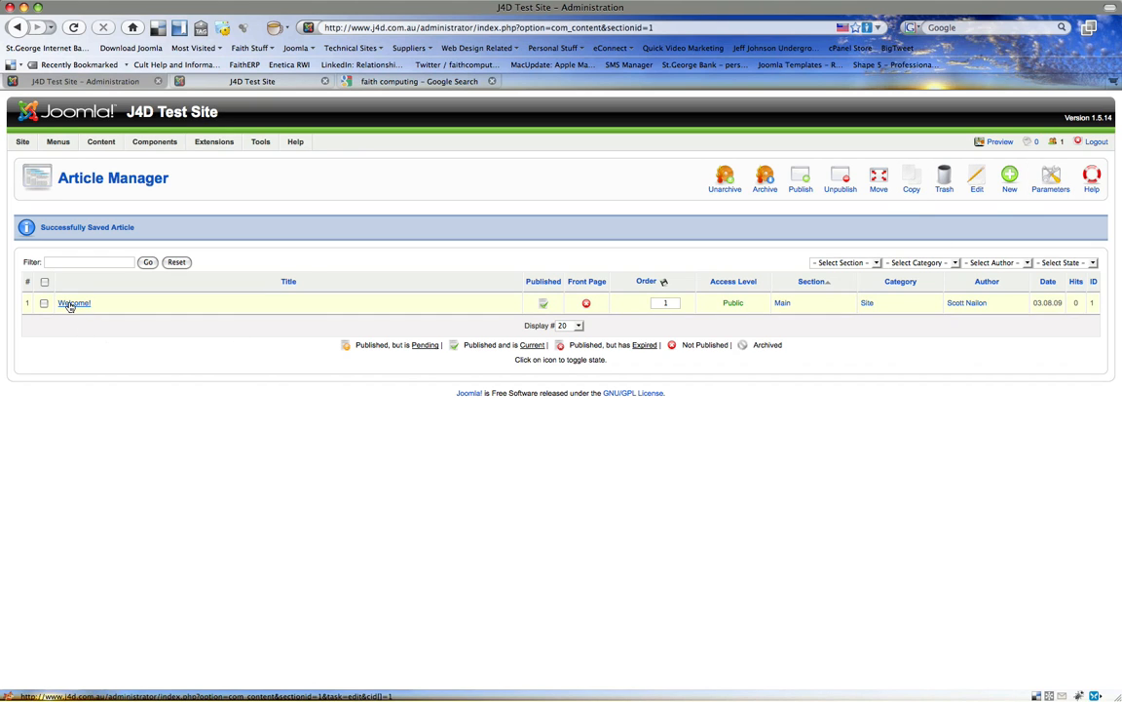
left_click(587, 303)
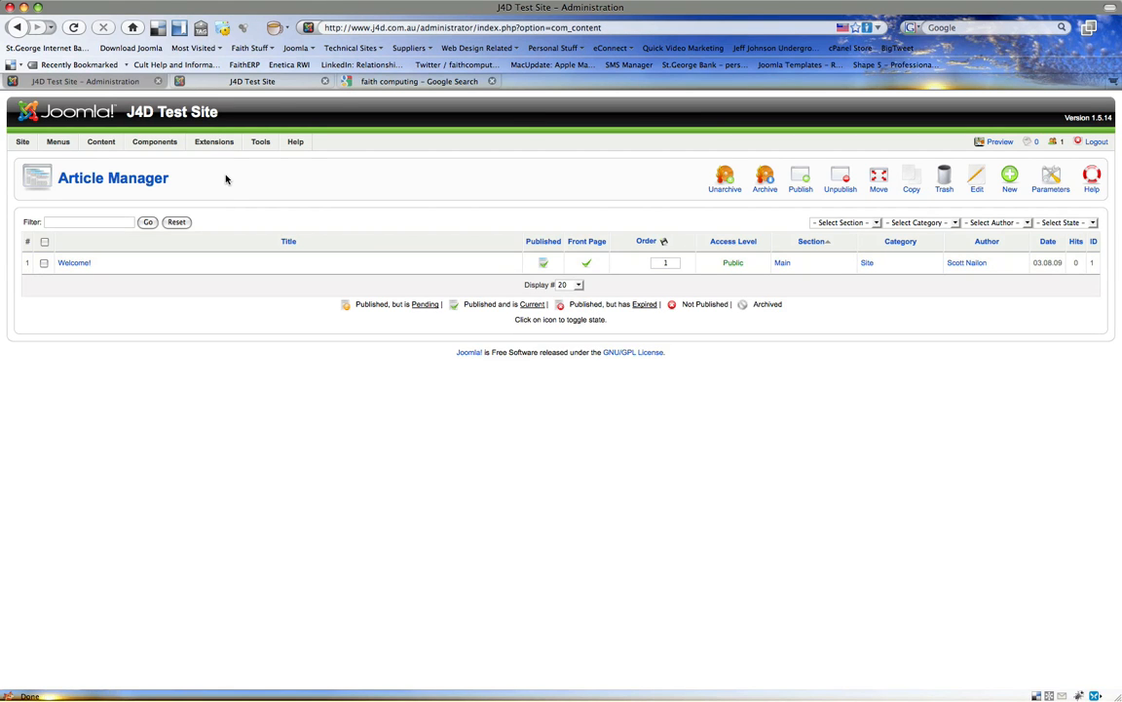
Reload the test site's Home page and inspect the article's title, author, date and icons
left_click(224, 79)
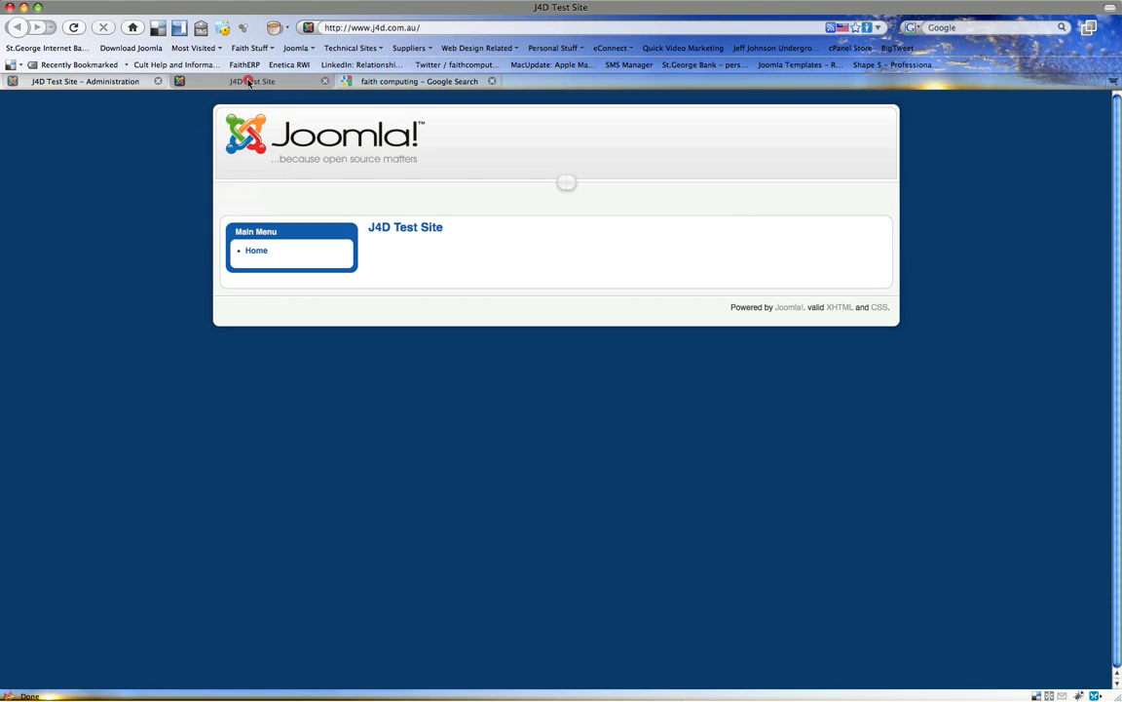
left_click(257, 252)
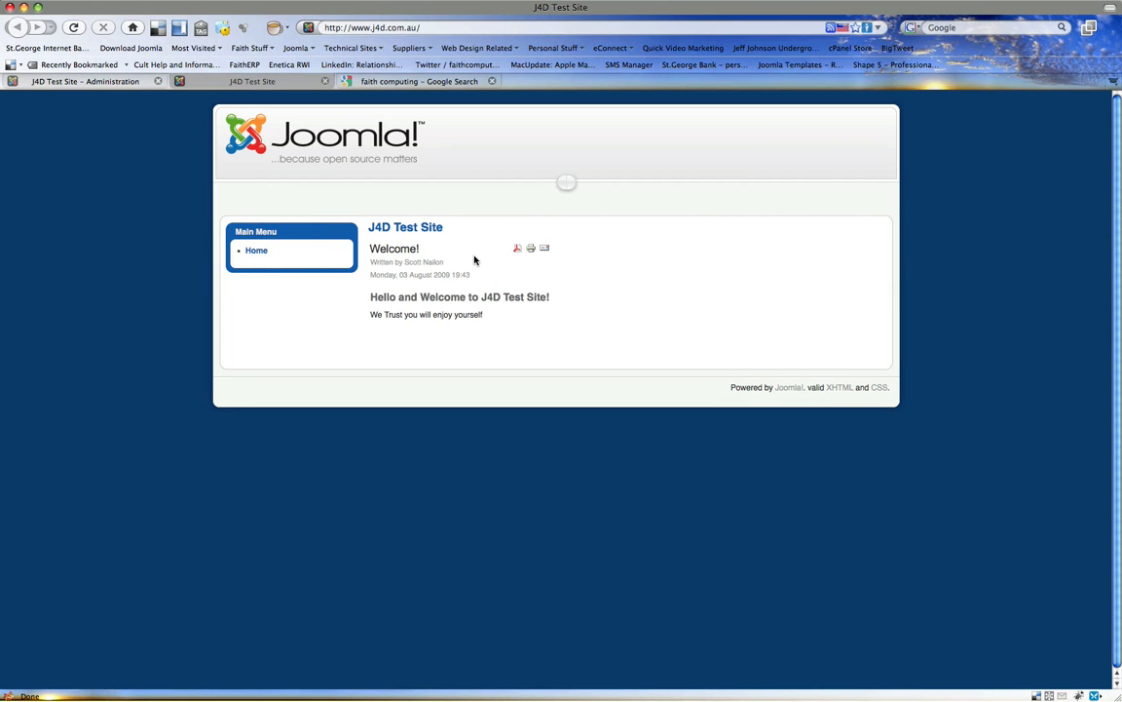
left_click_drag(468, 276, 376, 242)
left_click(567, 282)
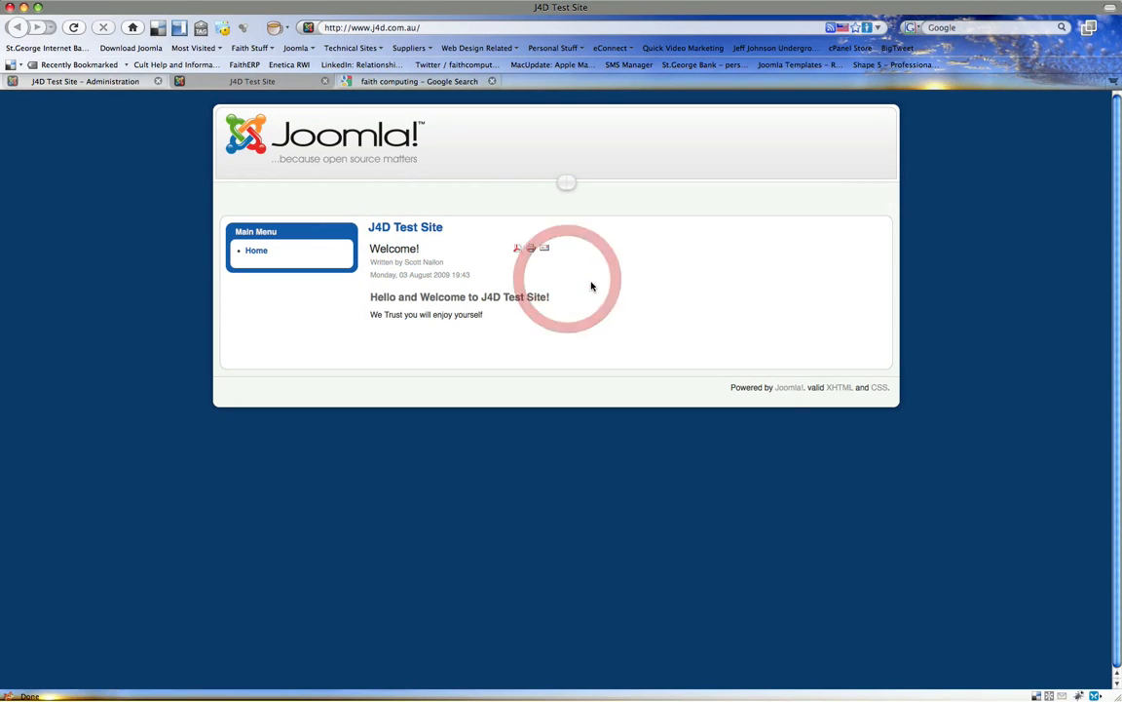
Open the "Welcome!" article in the back end, look over its advanced display parameters, and close it unchanged
left_click(61, 82)
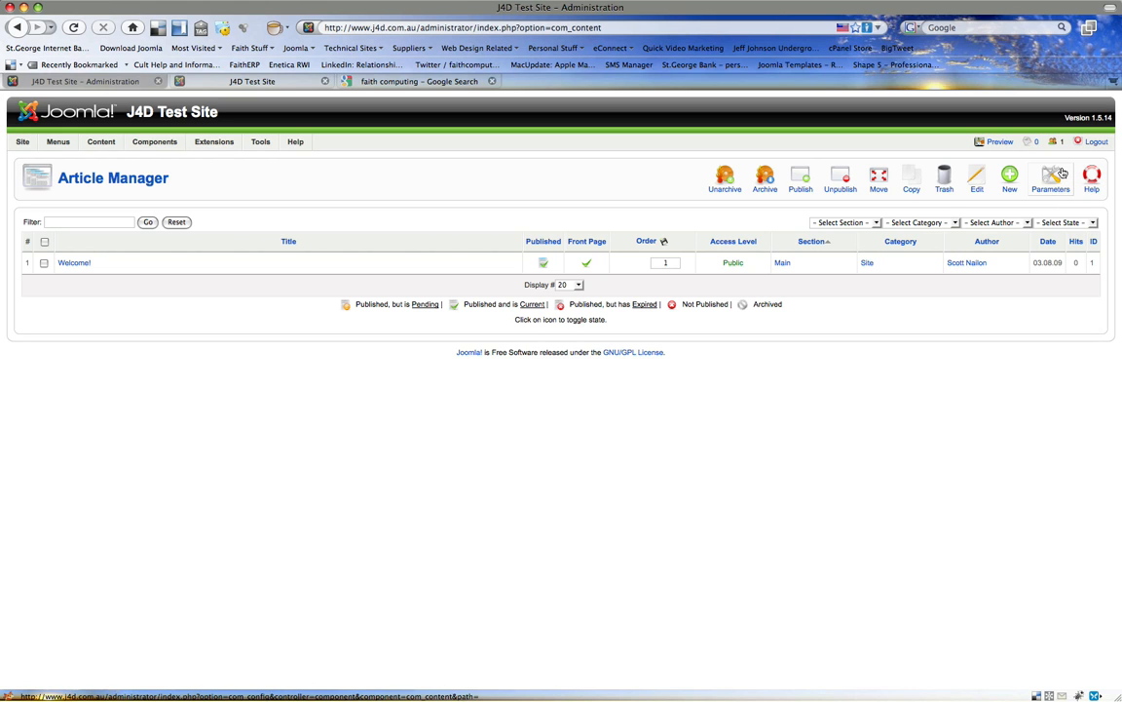
left_click(78, 265)
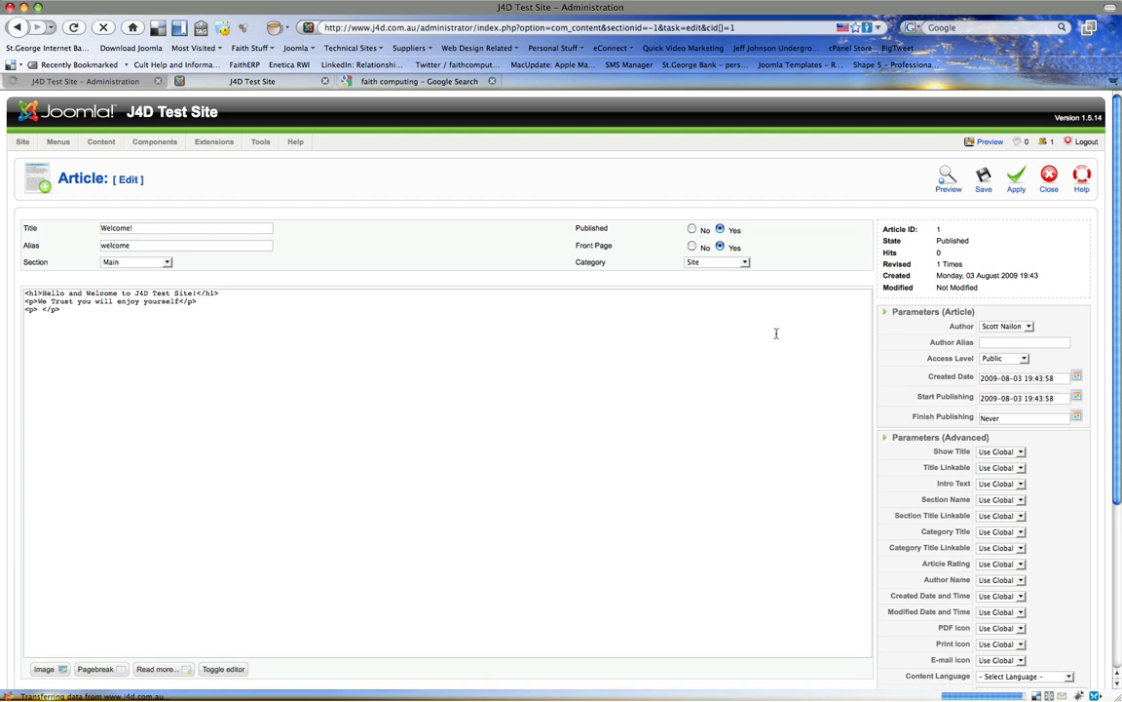
left_click(911, 437)
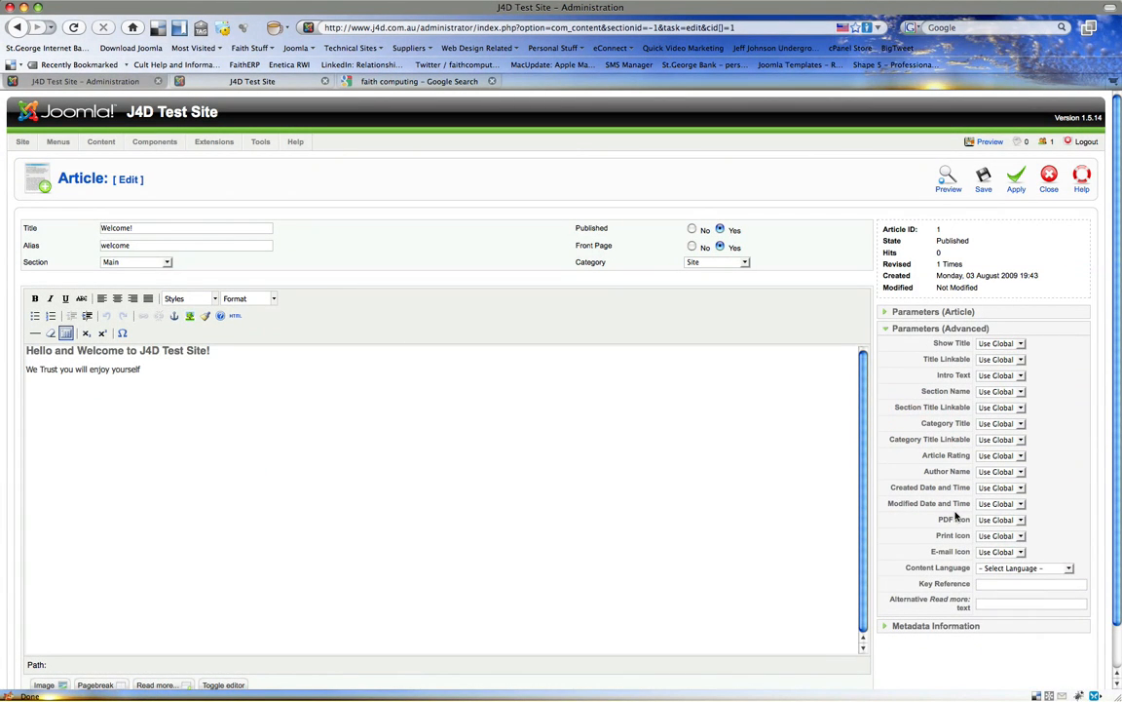
mouse_move(959, 523)
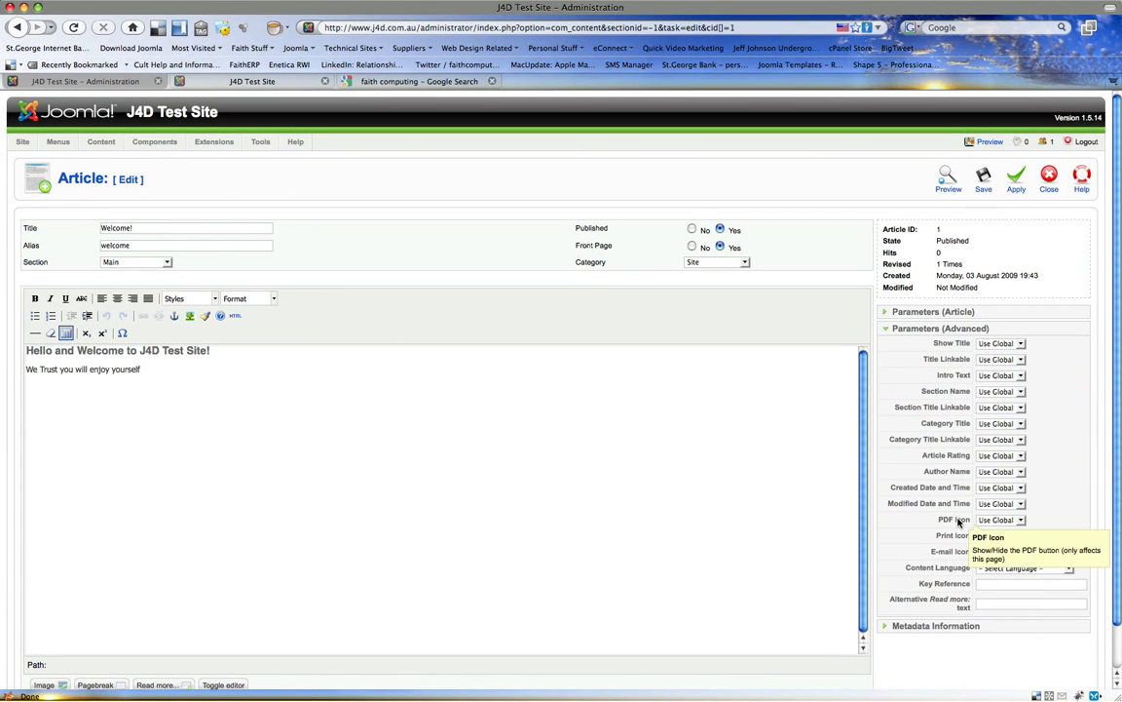
left_click(1050, 177)
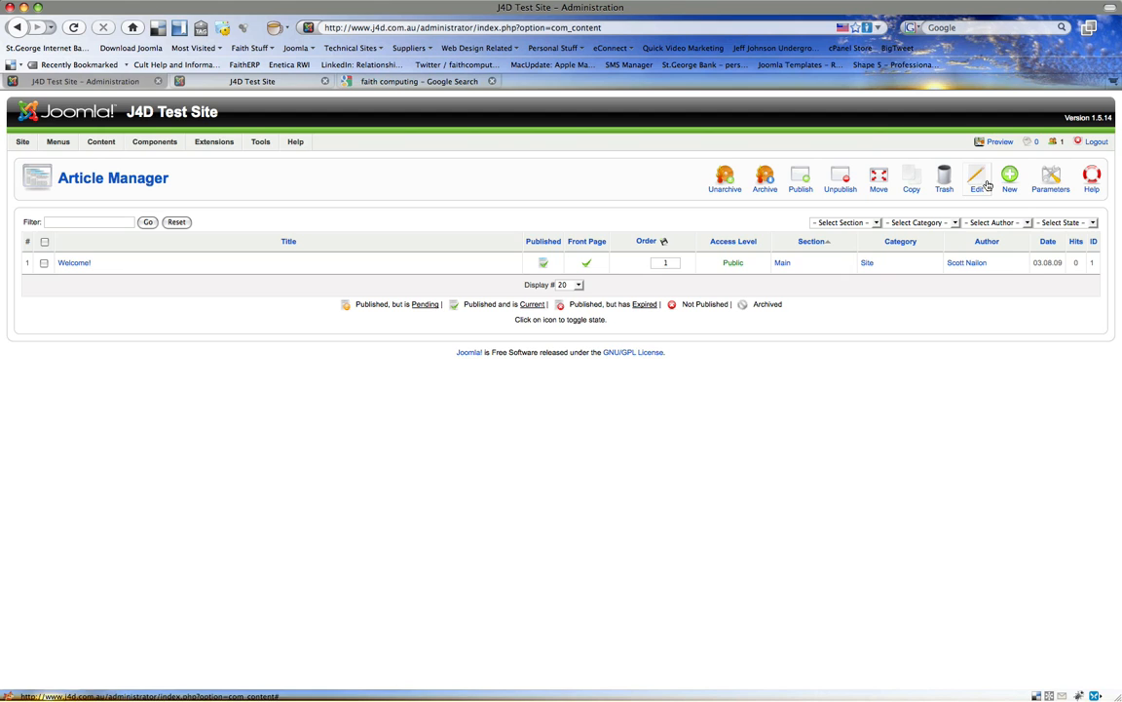
In the global article parameters, set Show Article Title to No and hide Intro Text, Author Name, Created and Modified Date and Time
left_click(1051, 177)
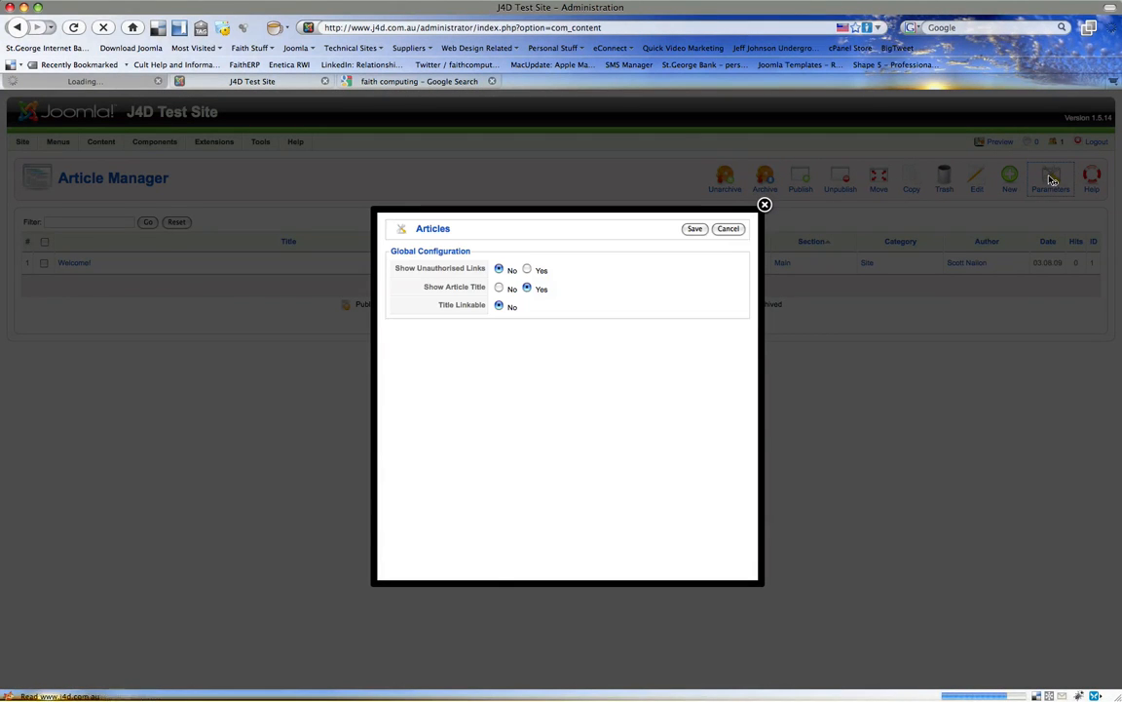
left_click(498, 288)
left_click(499, 325)
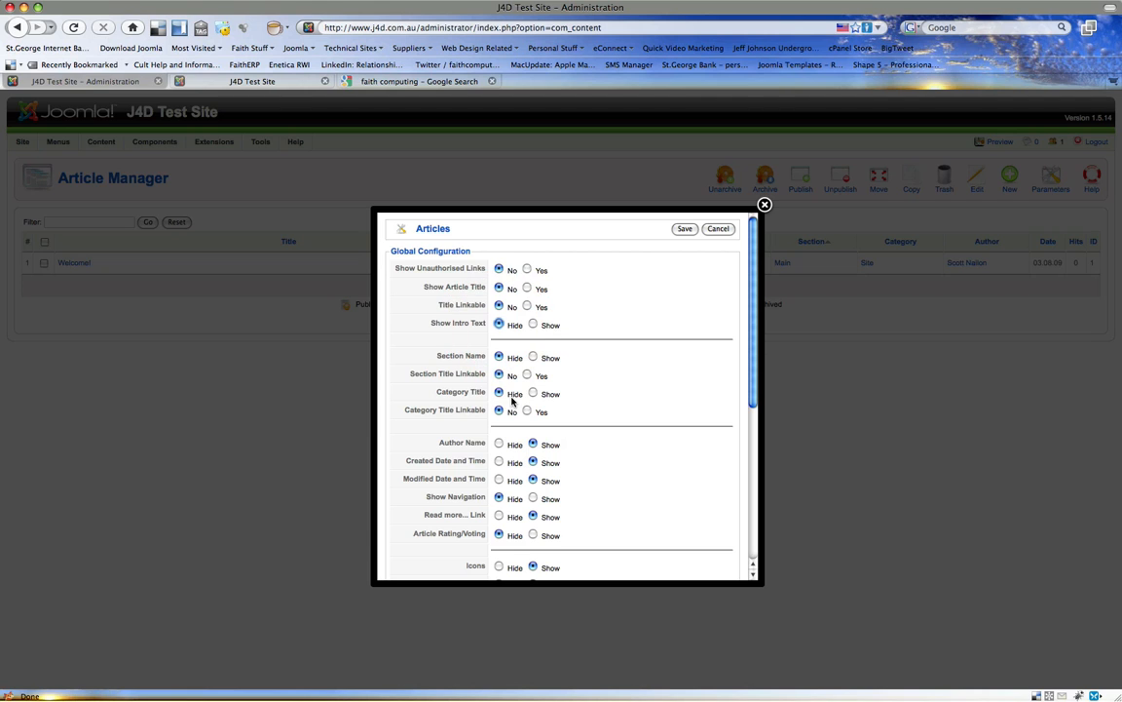
left_click(499, 443)
left_click(498, 460)
left_click(499, 479)
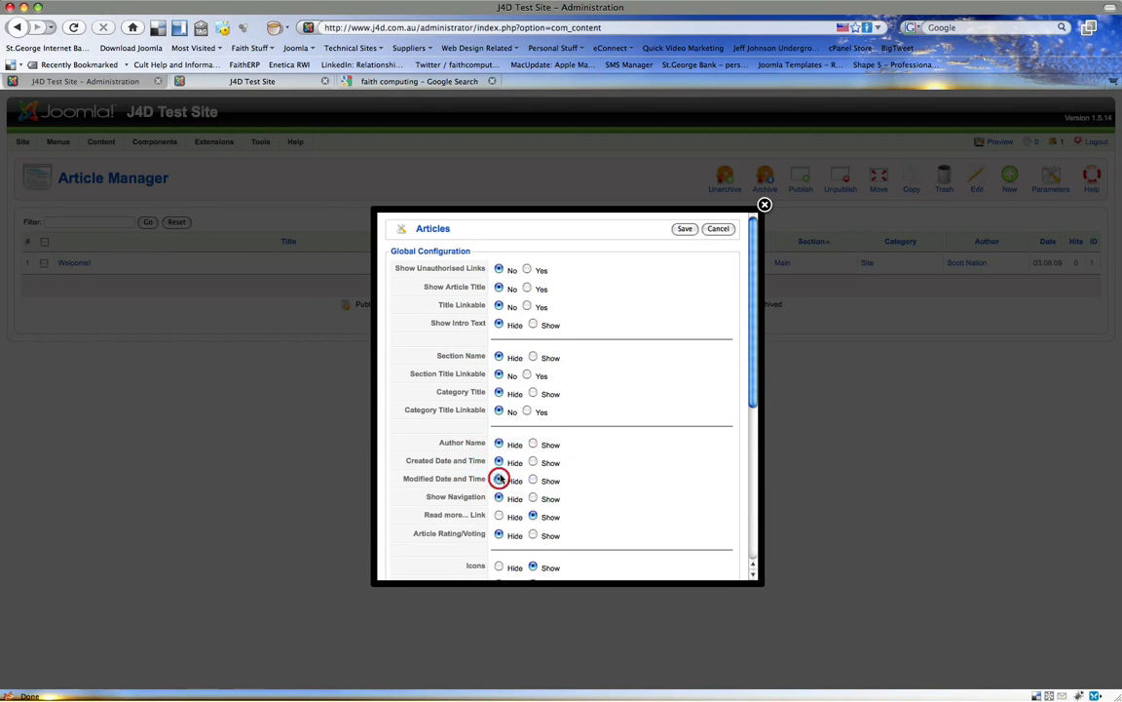
Hide the Read more link, Icons, PDF Icon, Print Icon, E-mail Icon and Hits globally, and save the article parameters
scroll(532, 408, "down", 2)
scroll(532, 408, "down", 5)
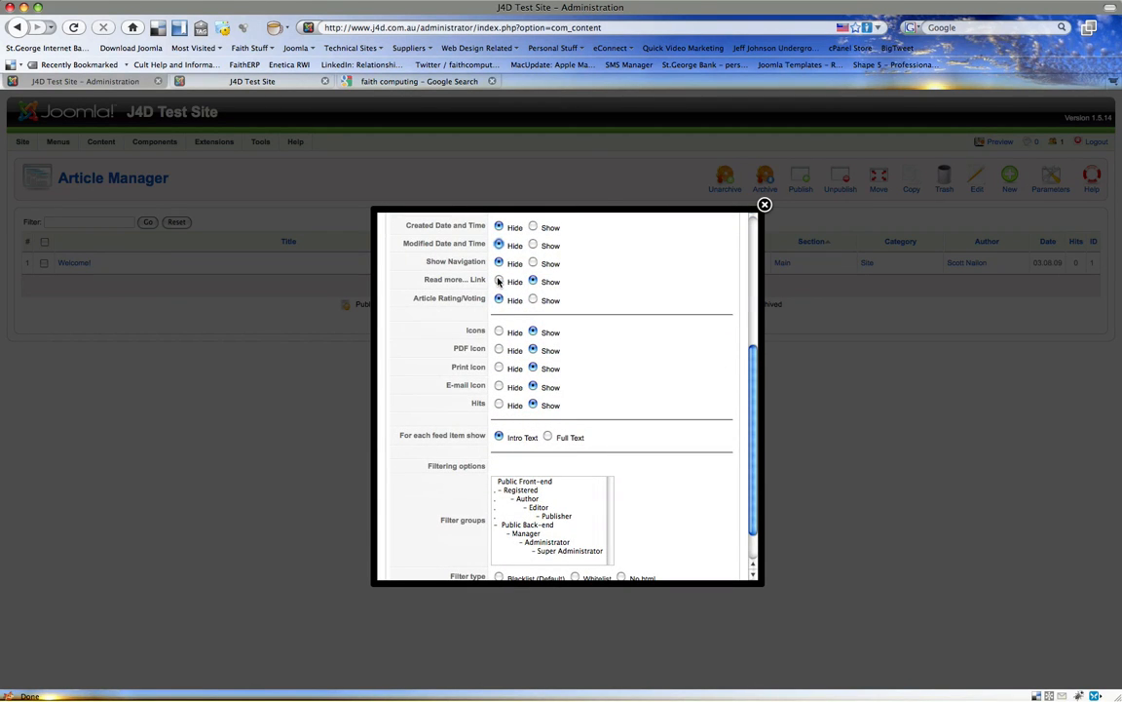
left_click(499, 281)
left_click(499, 331)
left_click(499, 349)
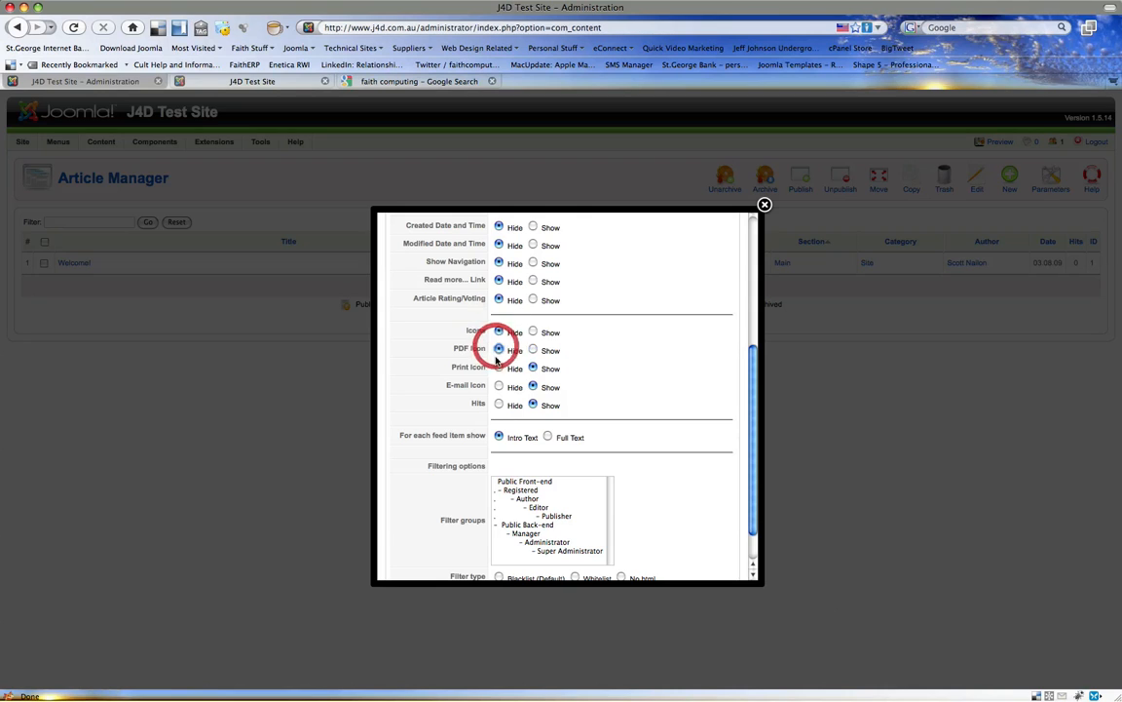
left_click(499, 368)
left_click(499, 386)
left_click(499, 405)
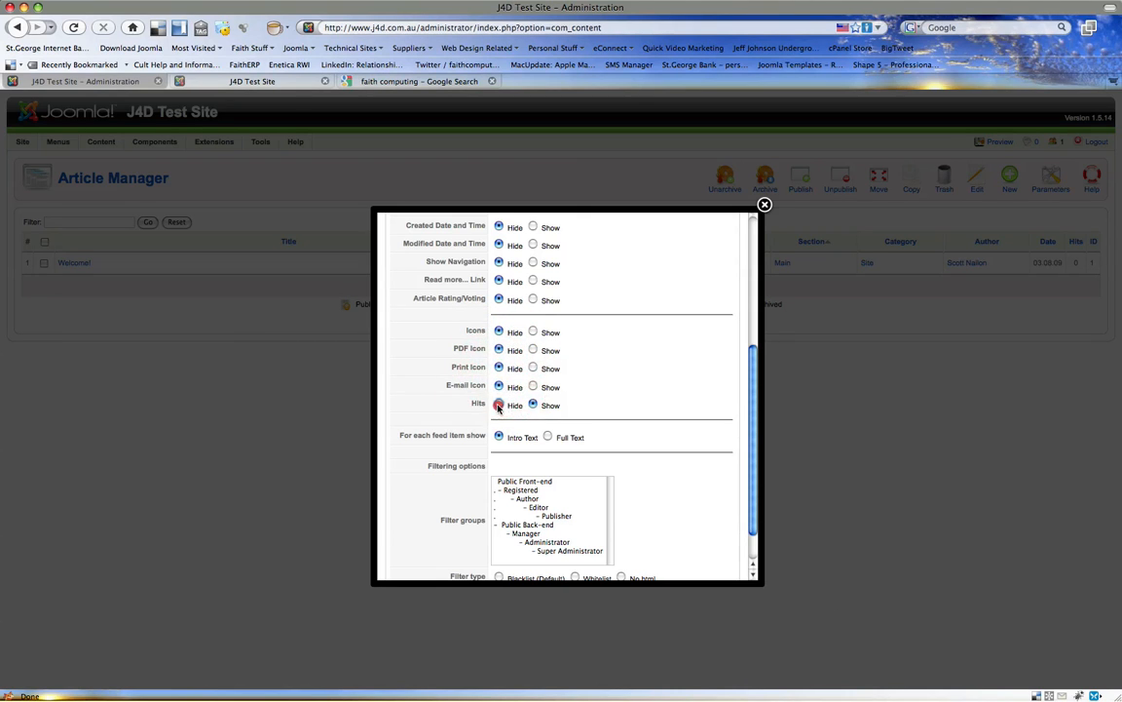
scroll(689, 385, "down", 2)
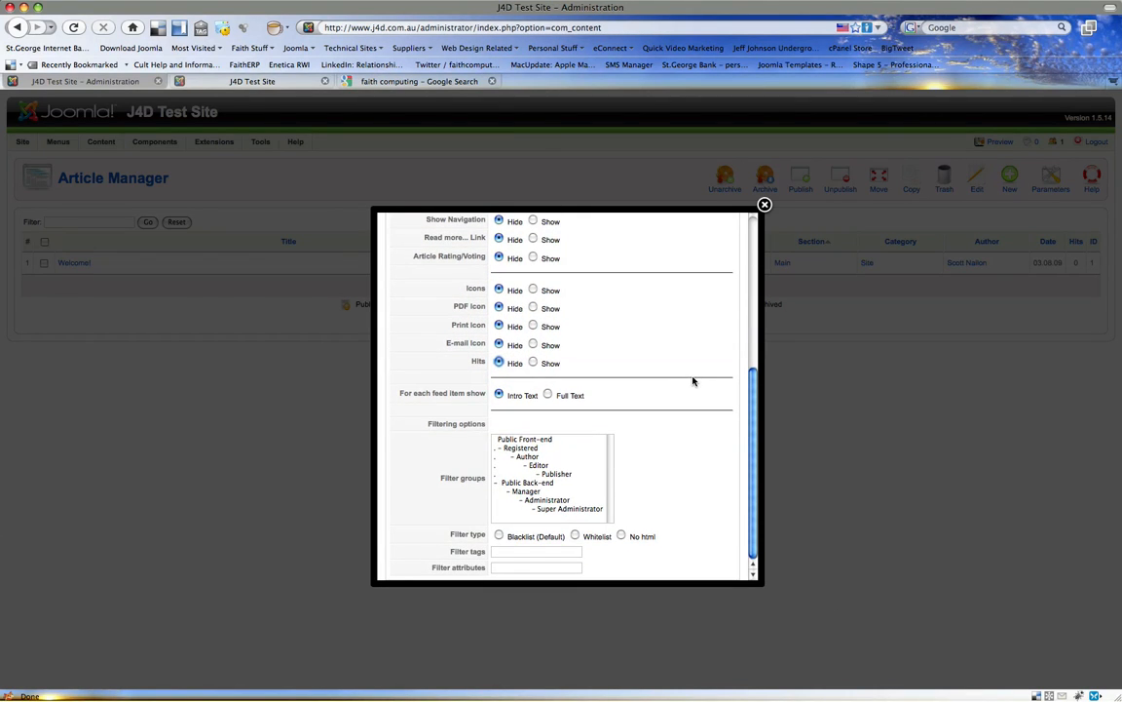
mouse_move(448, 483)
scroll(475, 394, "up", 15)
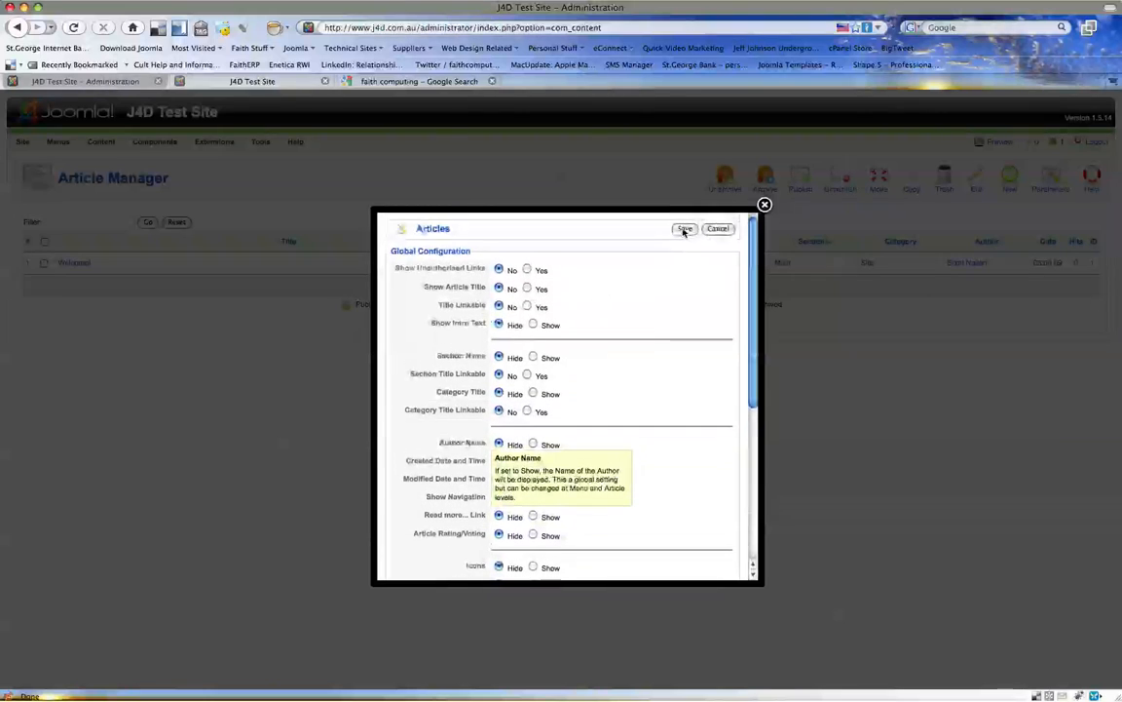
left_click(684, 229)
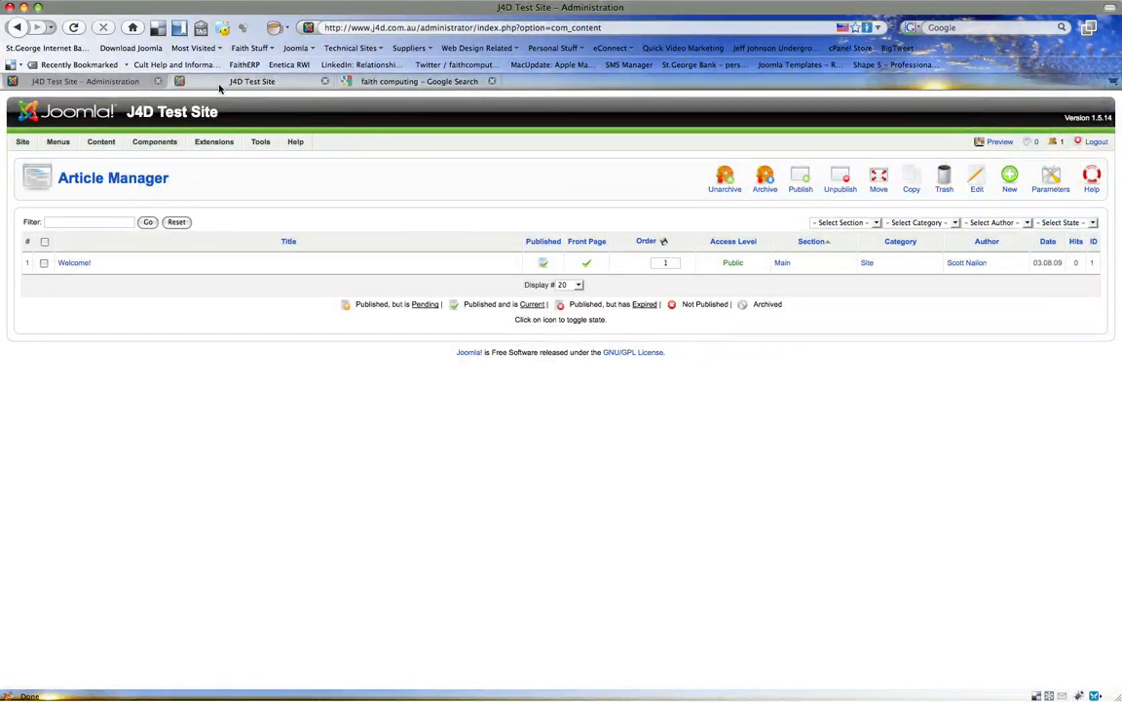
Reload the test site's Home page to check how the article displays with the new global parameters
left_click(220, 83)
left_click(257, 251)
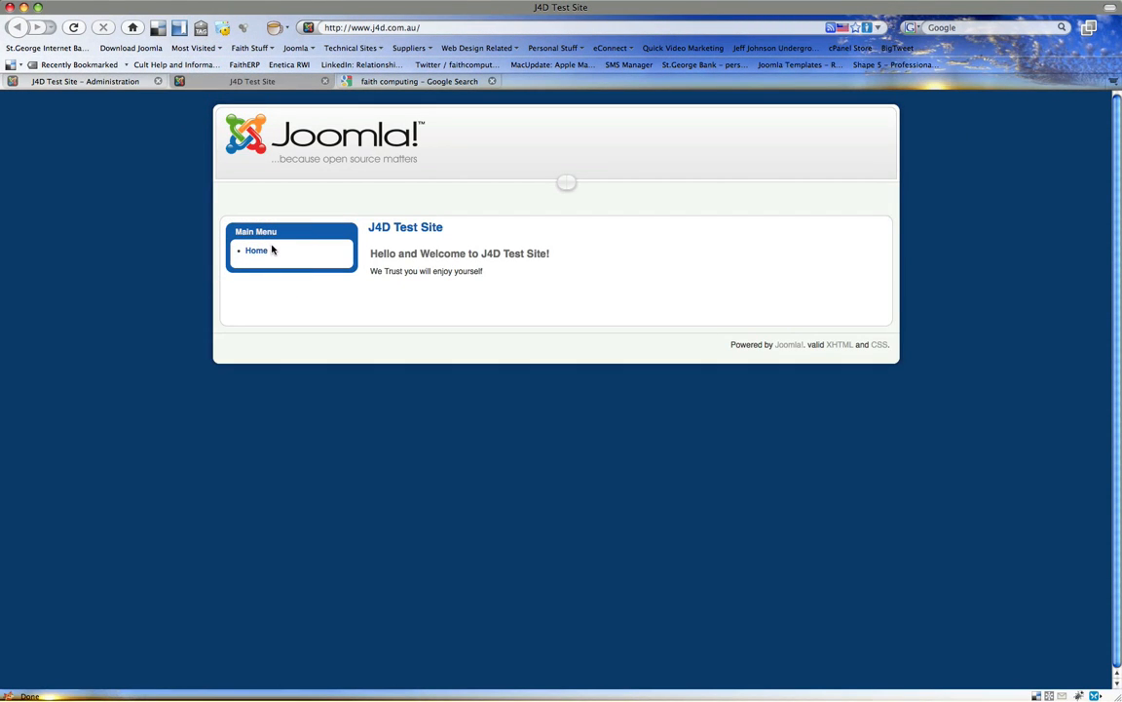
Start a new article in the administration back end and title it "About Us"
left_click(105, 84)
left_click(217, 361)
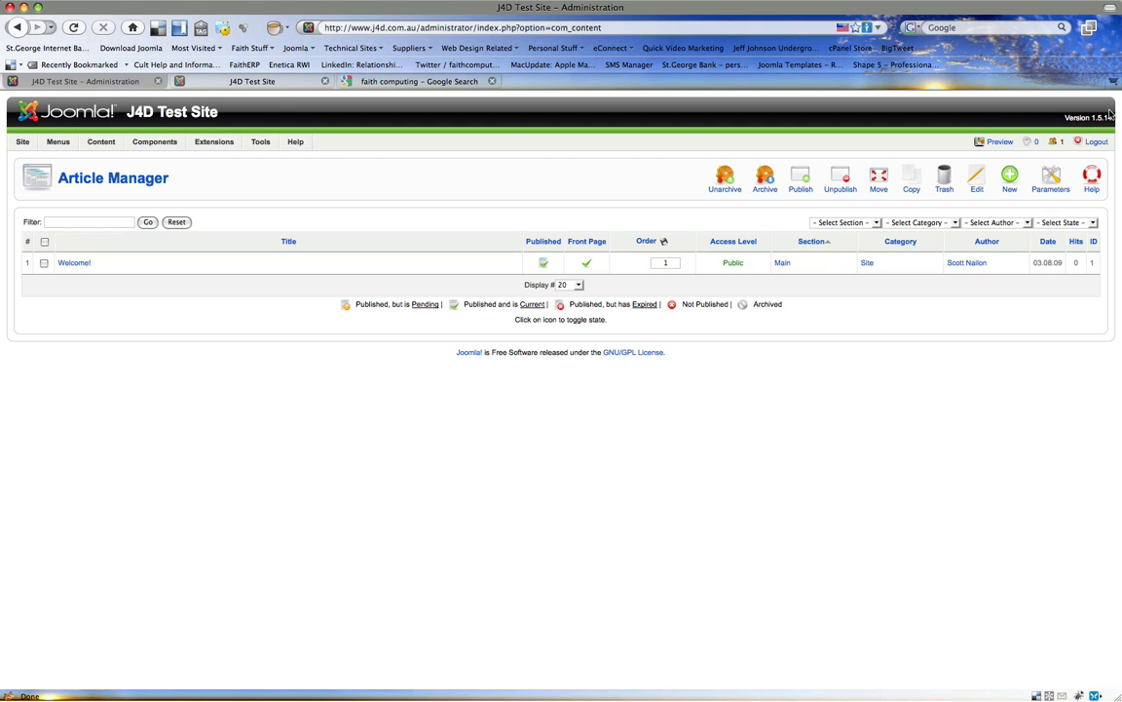
left_click(1009, 175)
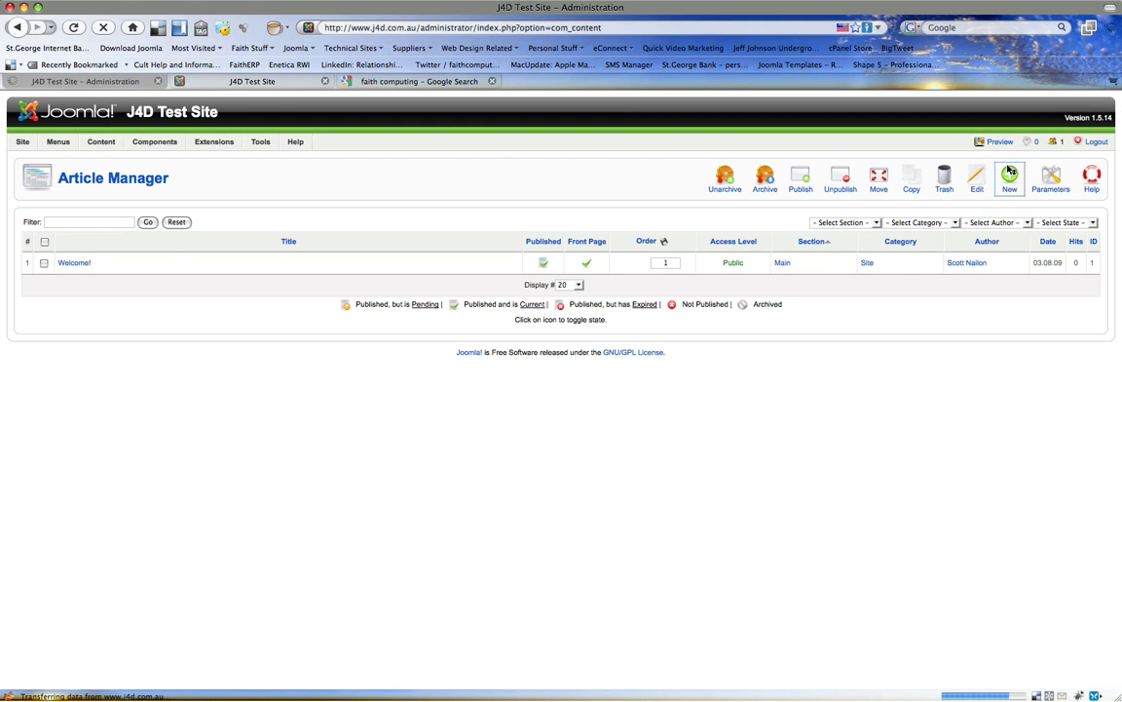
left_click(191, 230)
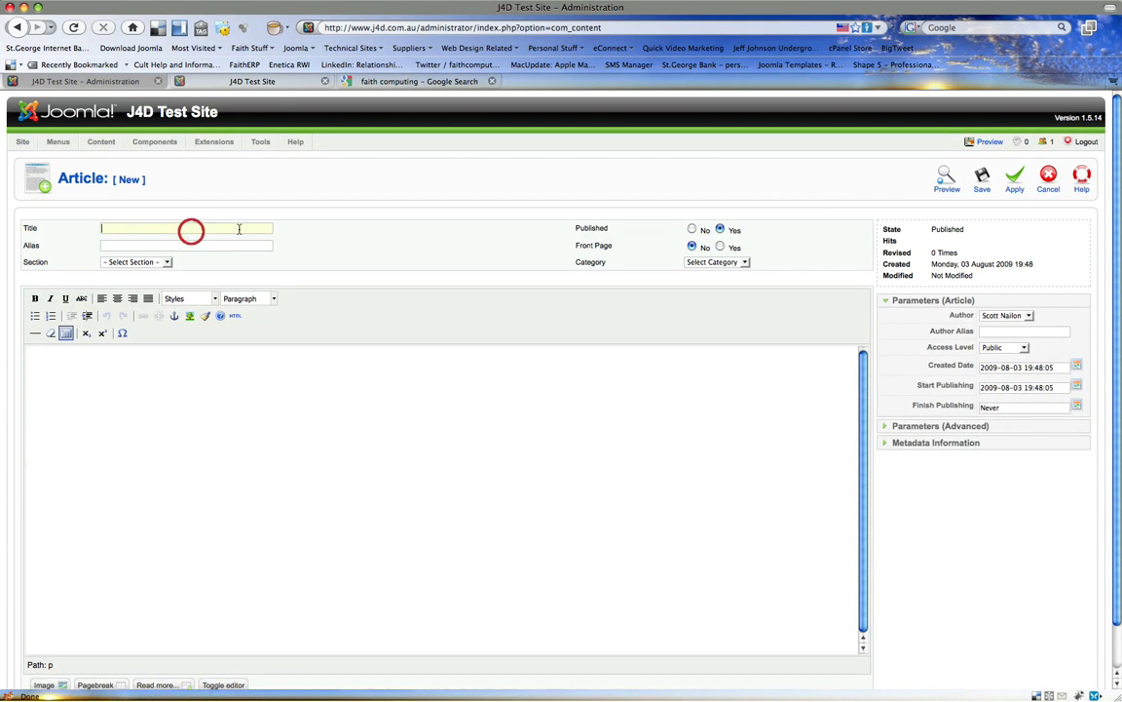
type("About Us")
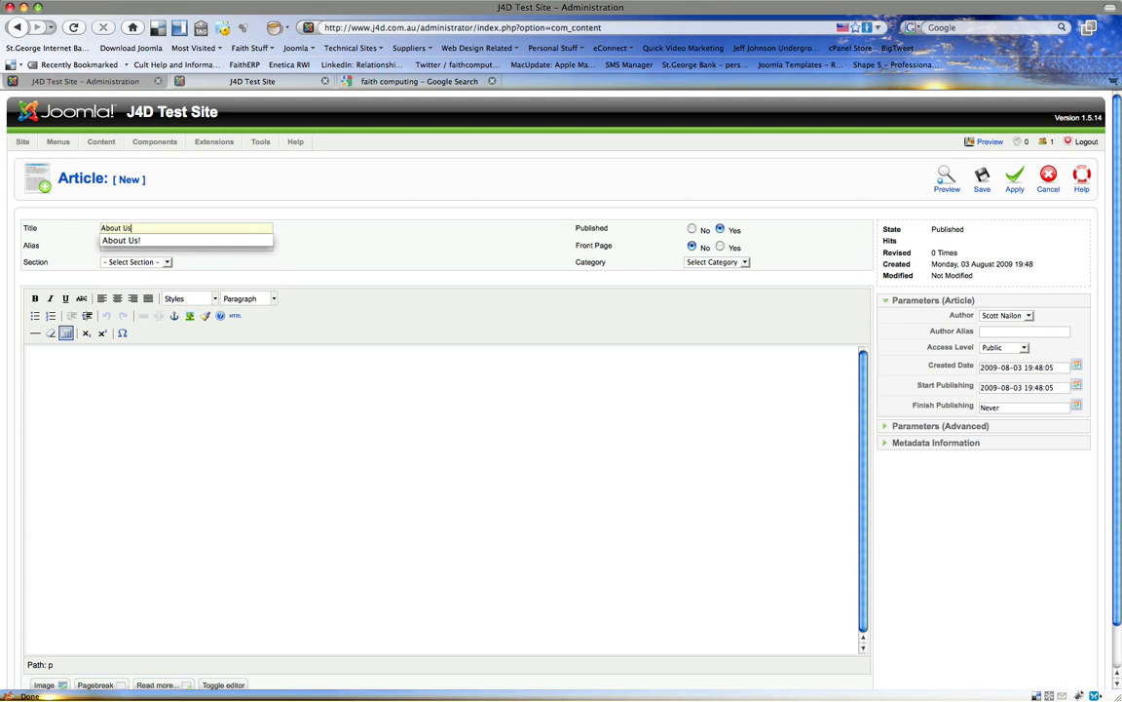
Assign the About Us article to the Main section and the Site category
key("Tab")
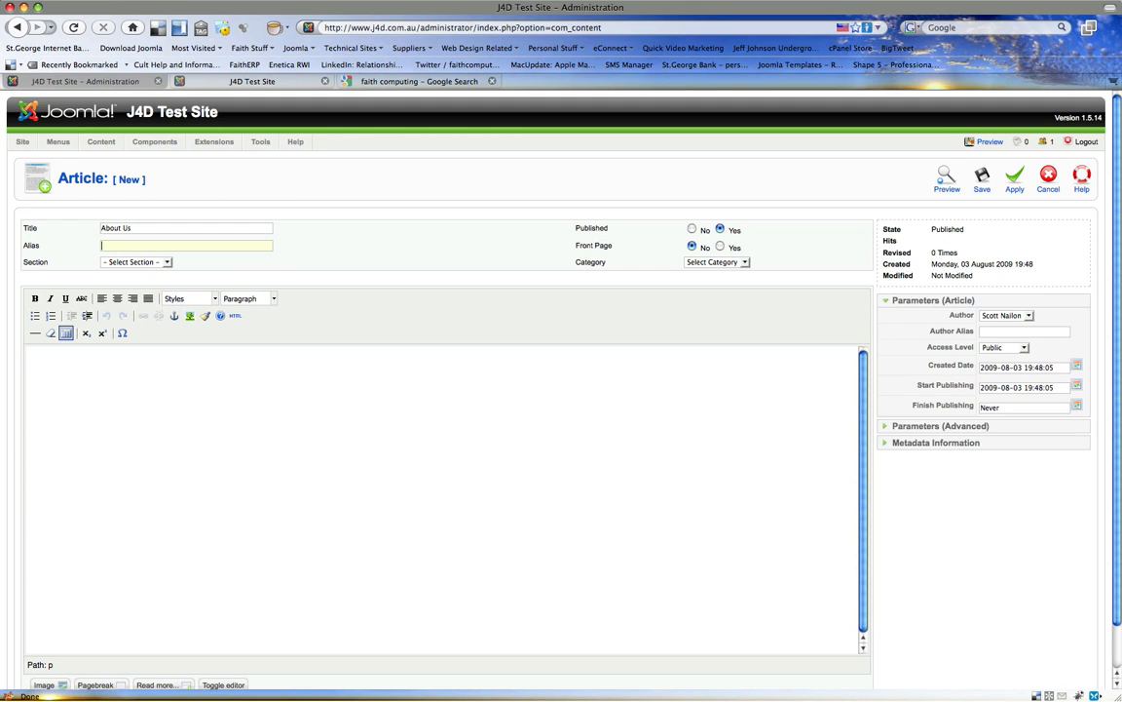
left_click(163, 262)
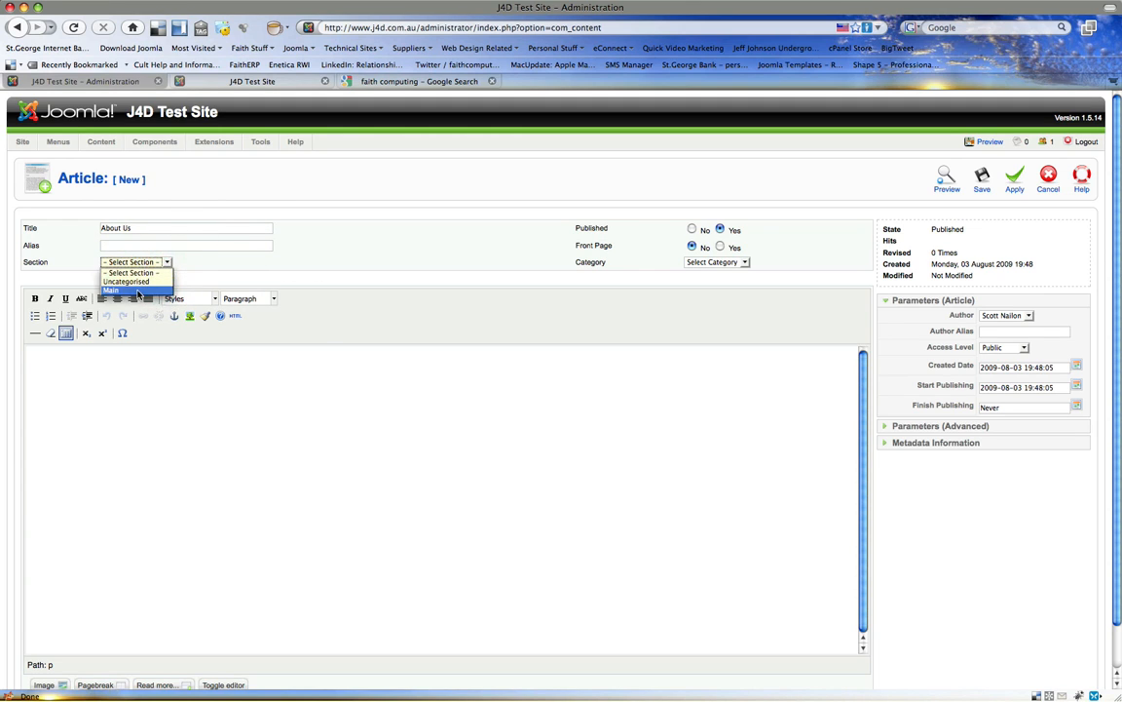
left_click(137, 277)
left_click(121, 445)
Open joomlafordesigners.com in a new browser tab and copy the introductory paragraph beginning "JoomlaForDesigners.com takes you inside"
key("super+t")
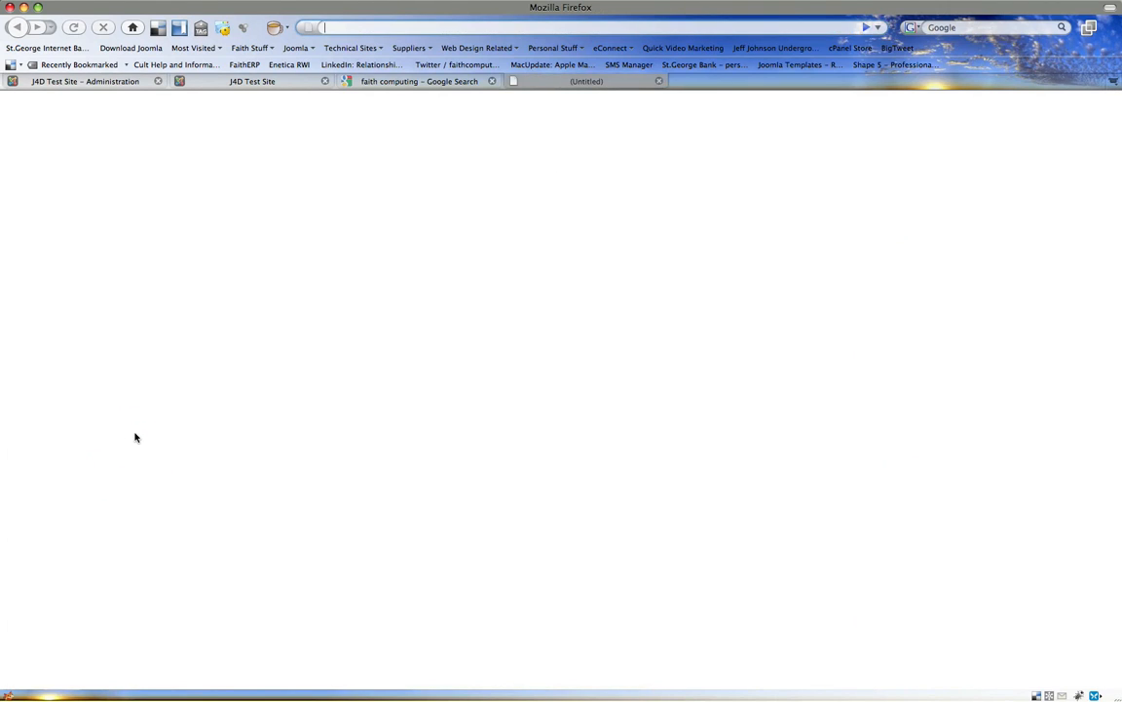
type("joomlafor")
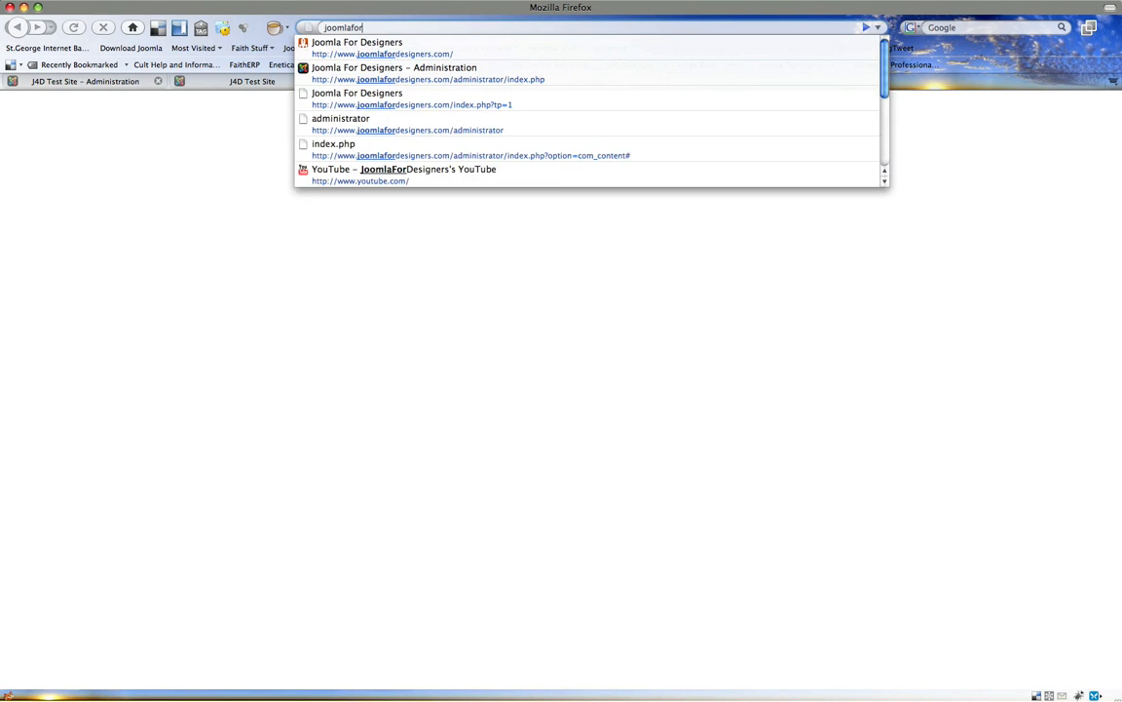
key("Down")
key("Return")
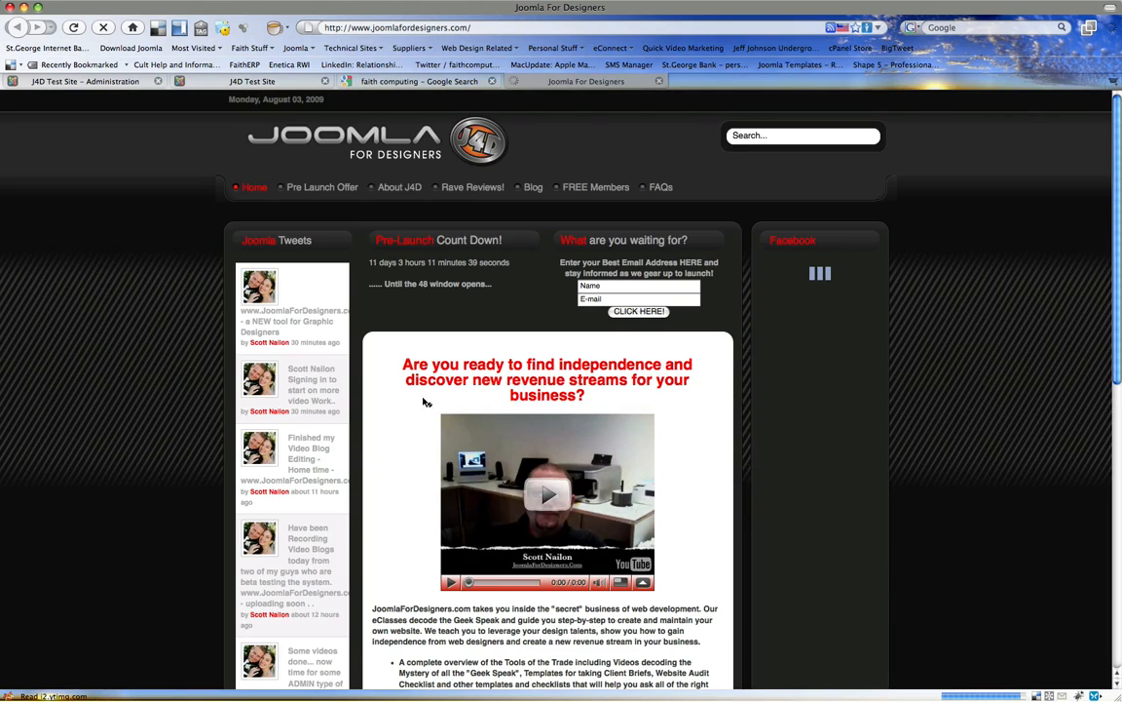
scroll(367, 500, "down", 3)
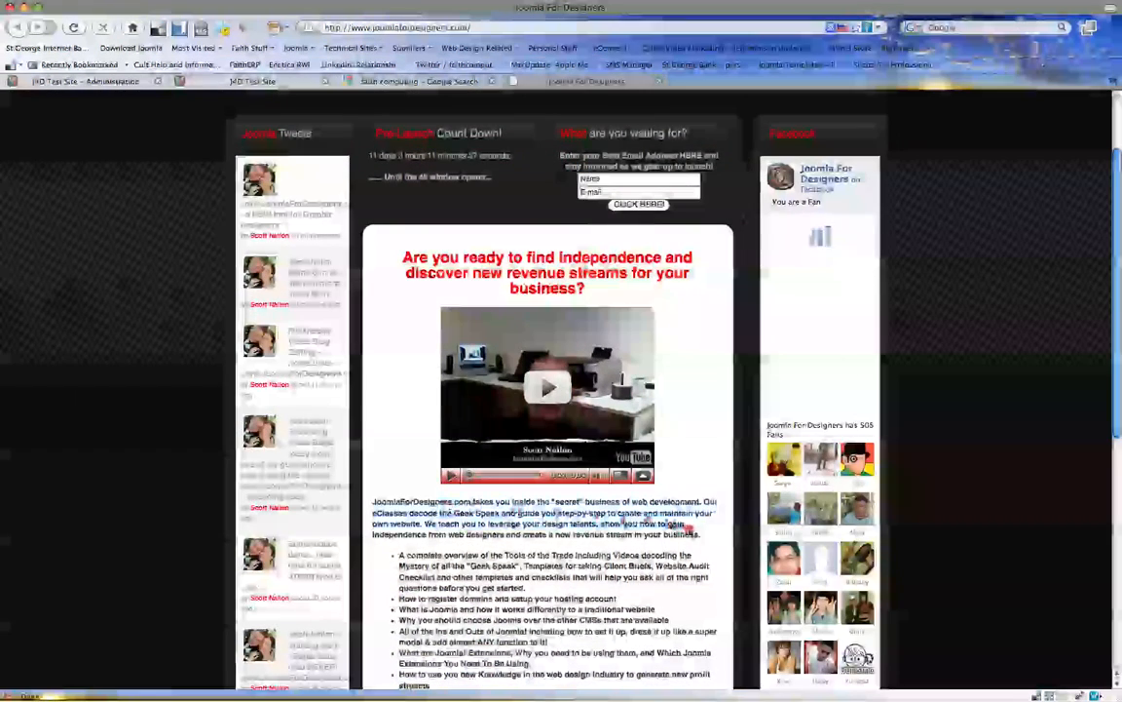
left_click_drag(689, 529, 701, 534)
key("super+c")
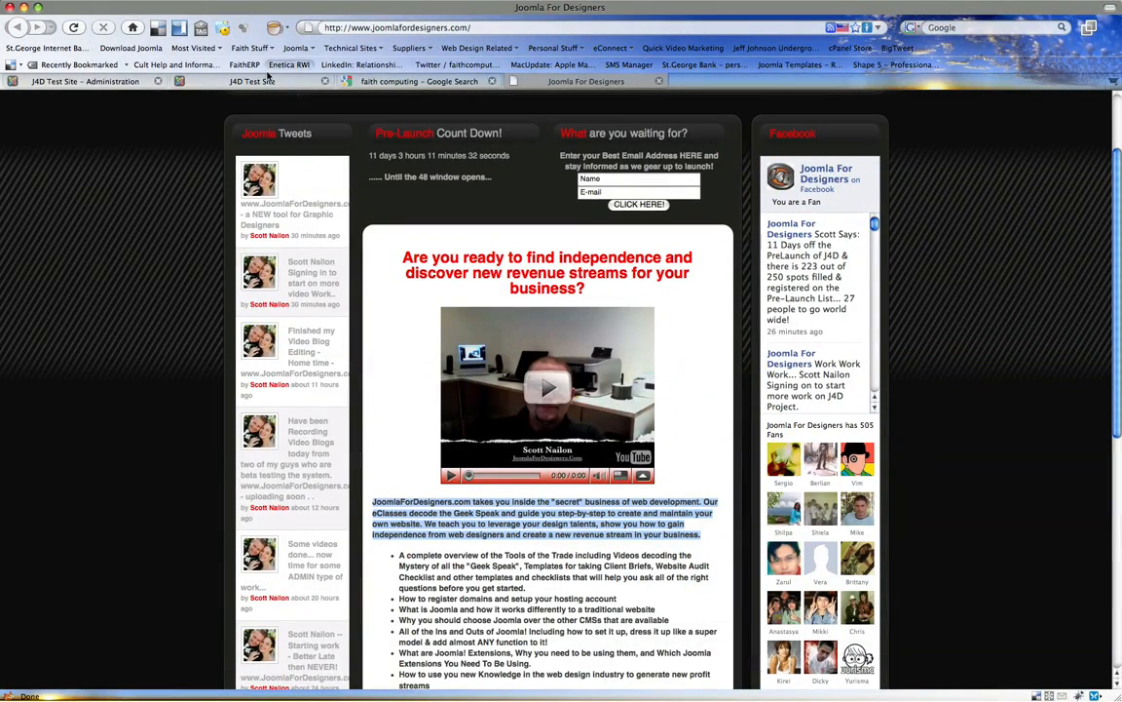
left_click(93, 81)
left_click(311, 484)
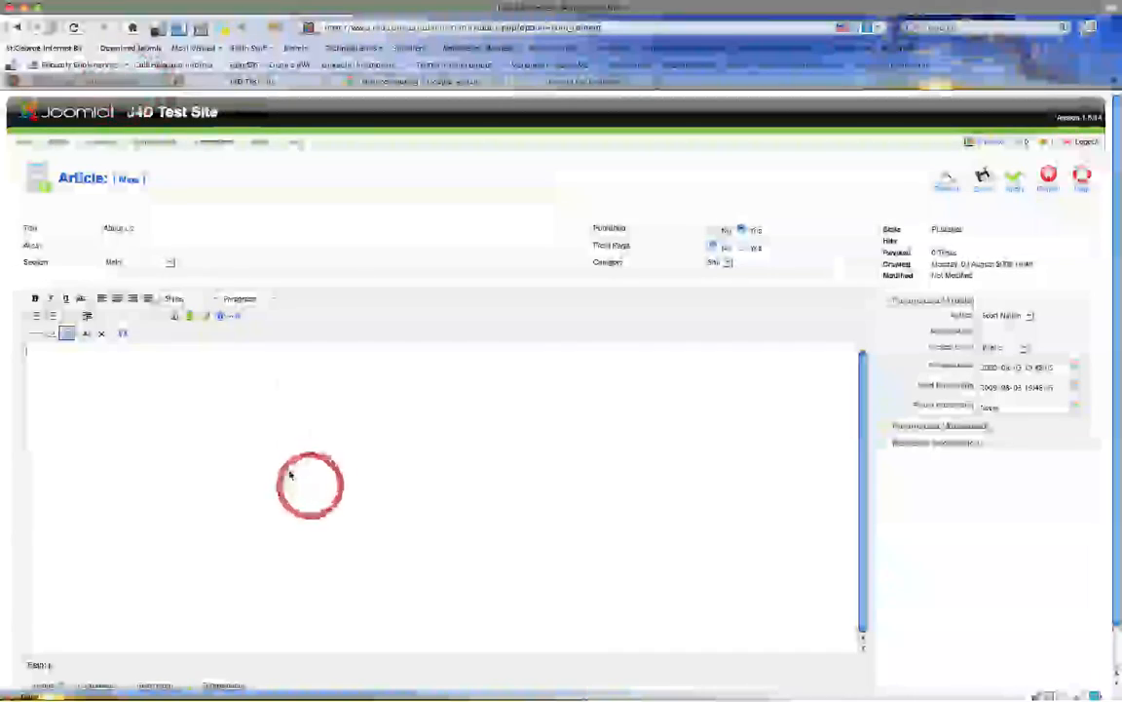
type("About J4D")
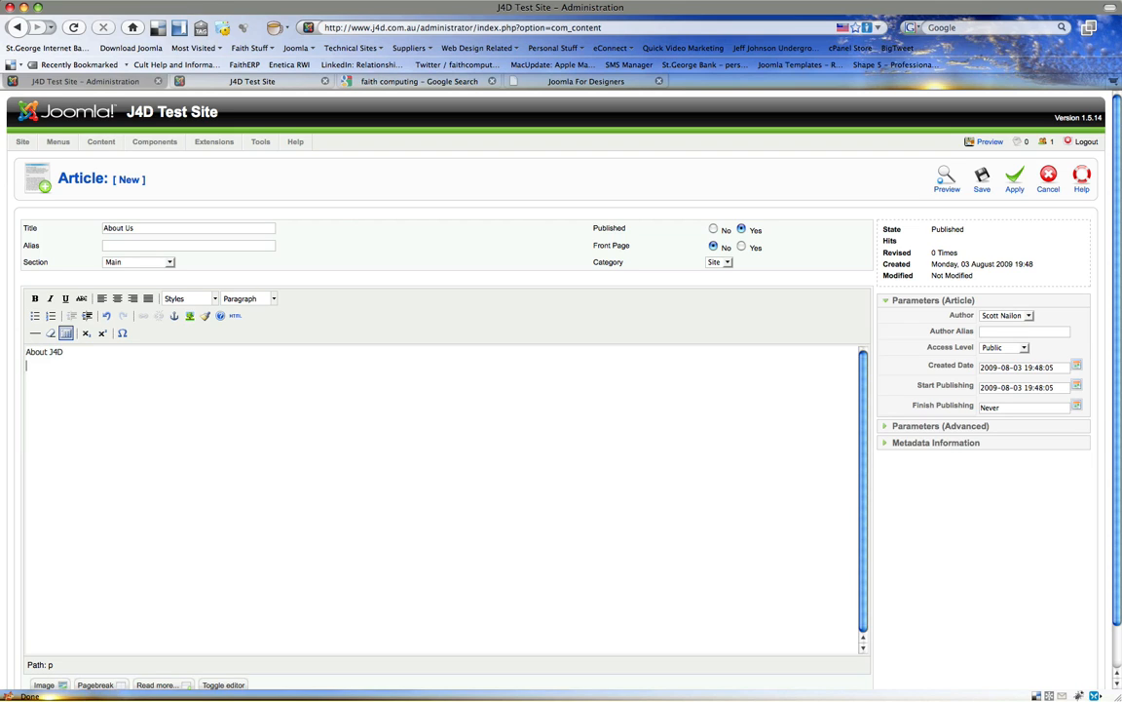
key("super+v")
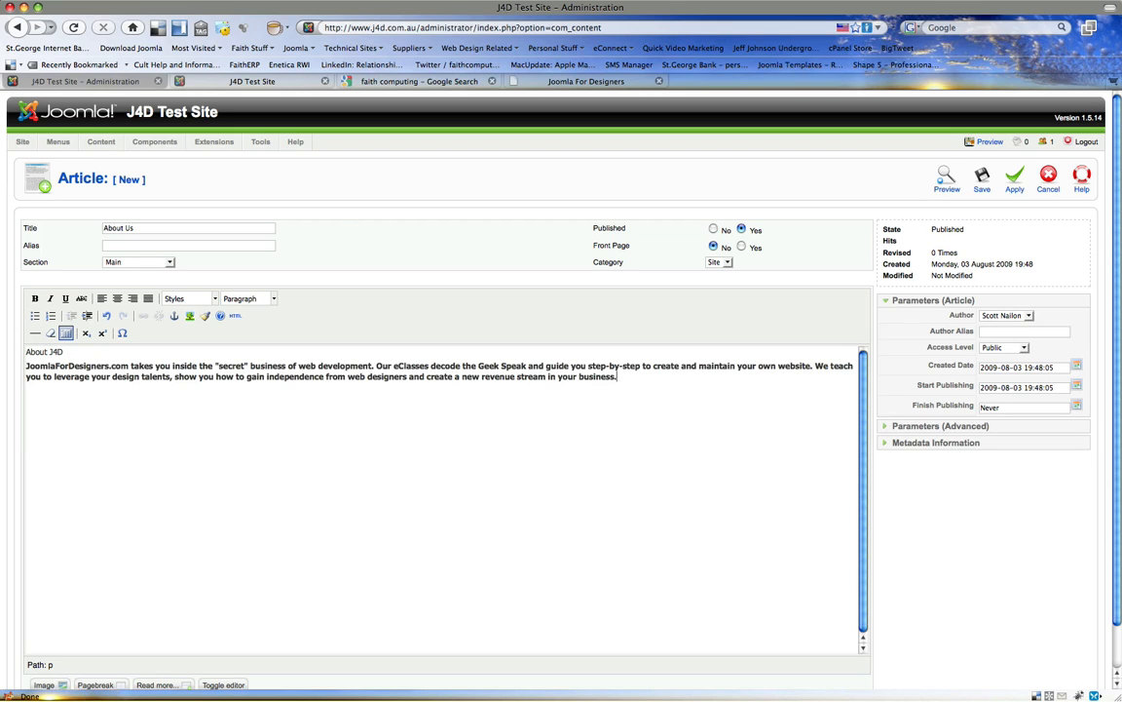
left_click(614, 365)
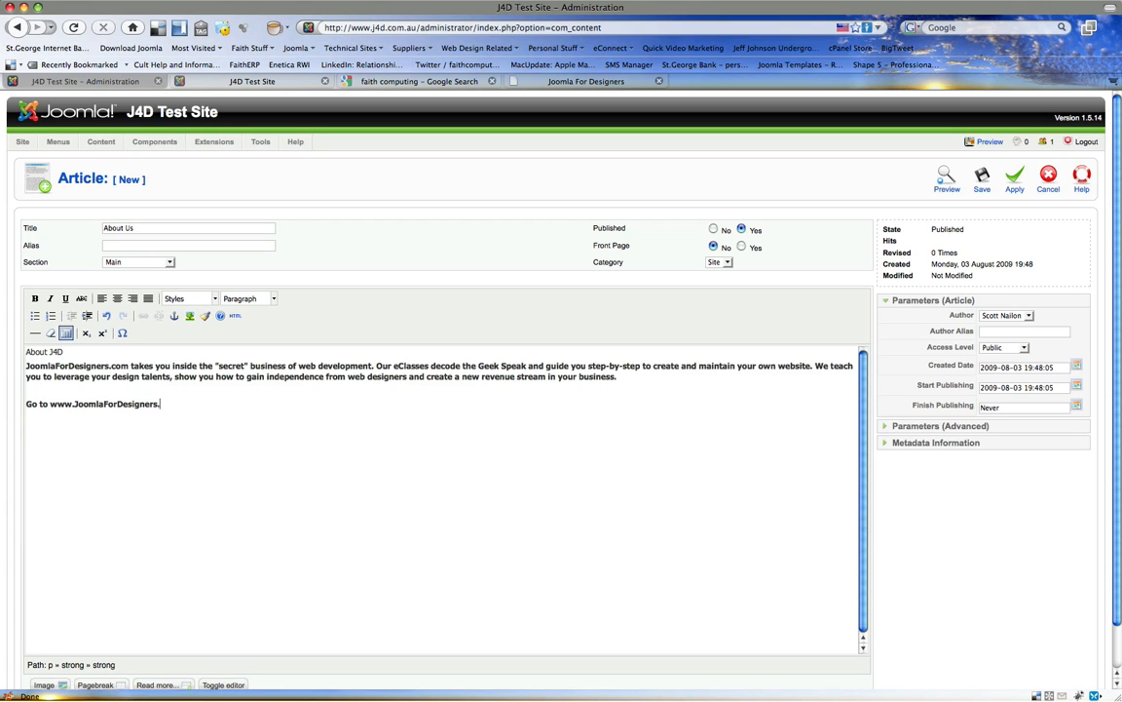
type("com")
Format the "About J4D" line as Heading 1 and save the article
left_click_drag(64, 353, 24, 351)
left_click(234, 300)
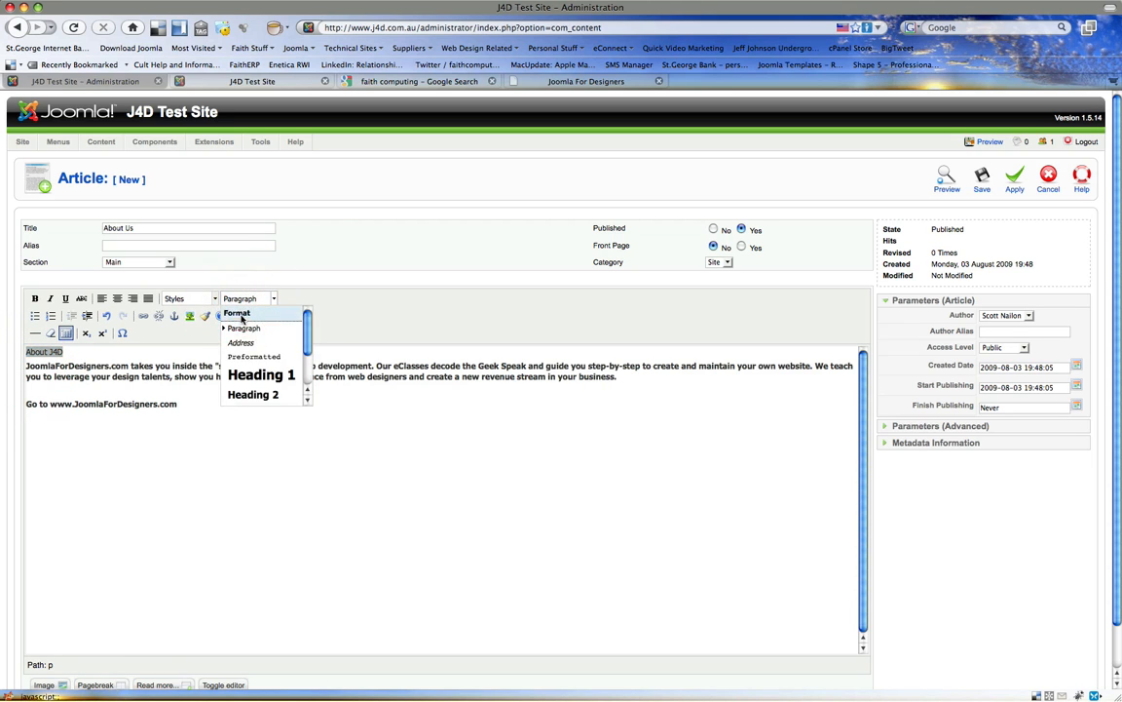
left_click(243, 371)
left_click(204, 491)
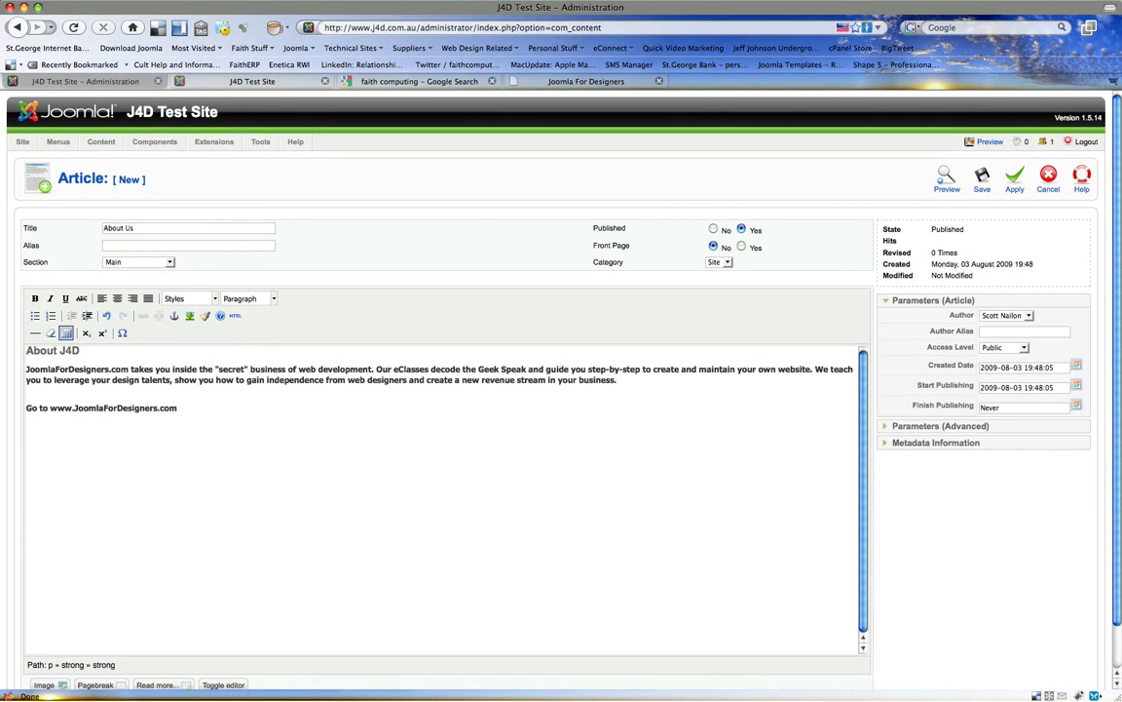
left_click(984, 180)
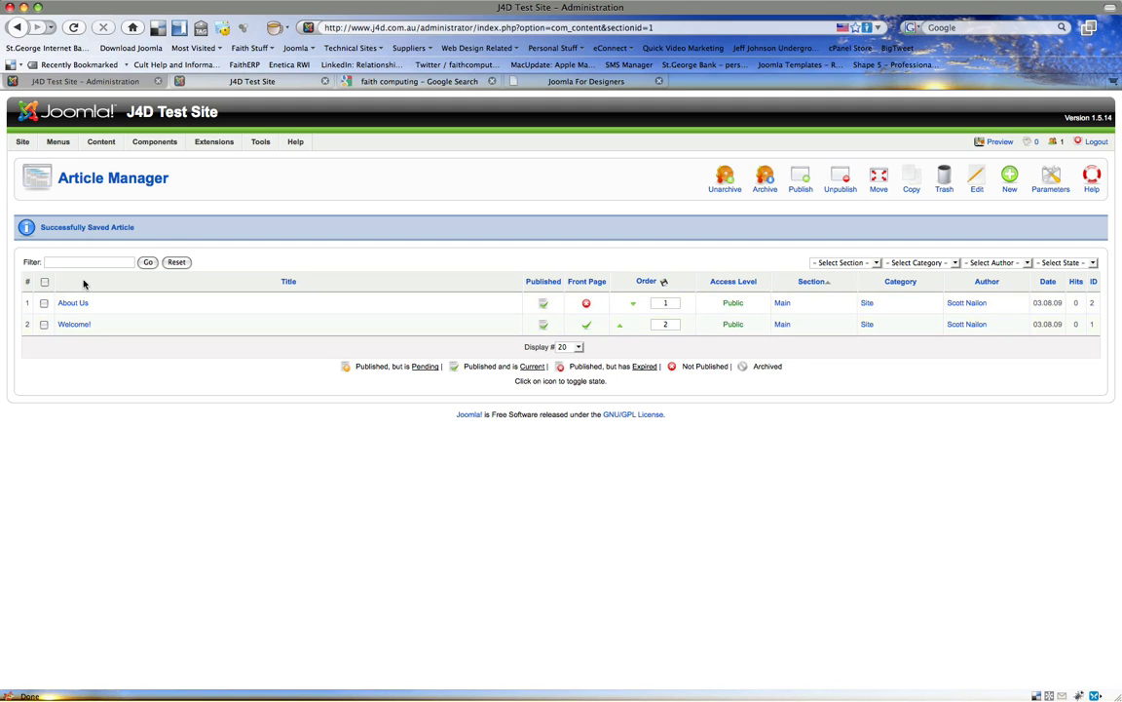
Reload the test site's Home page to check its Main Menu, and return to the administration back end
left_click(256, 82)
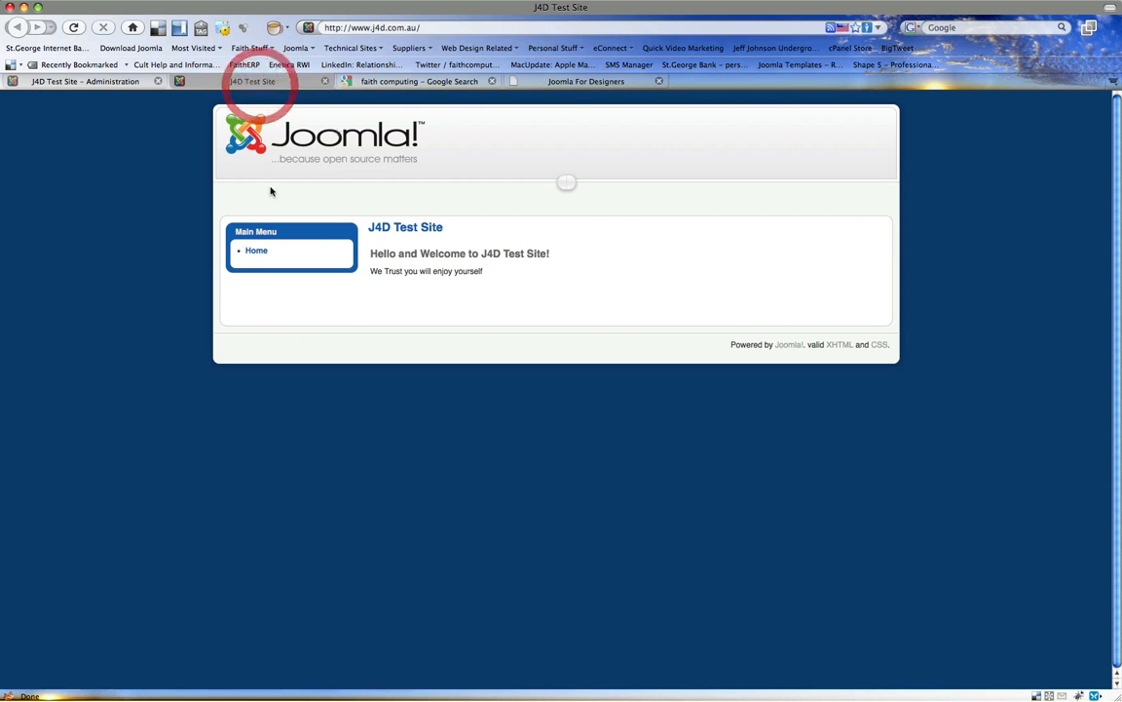
left_click(257, 251)
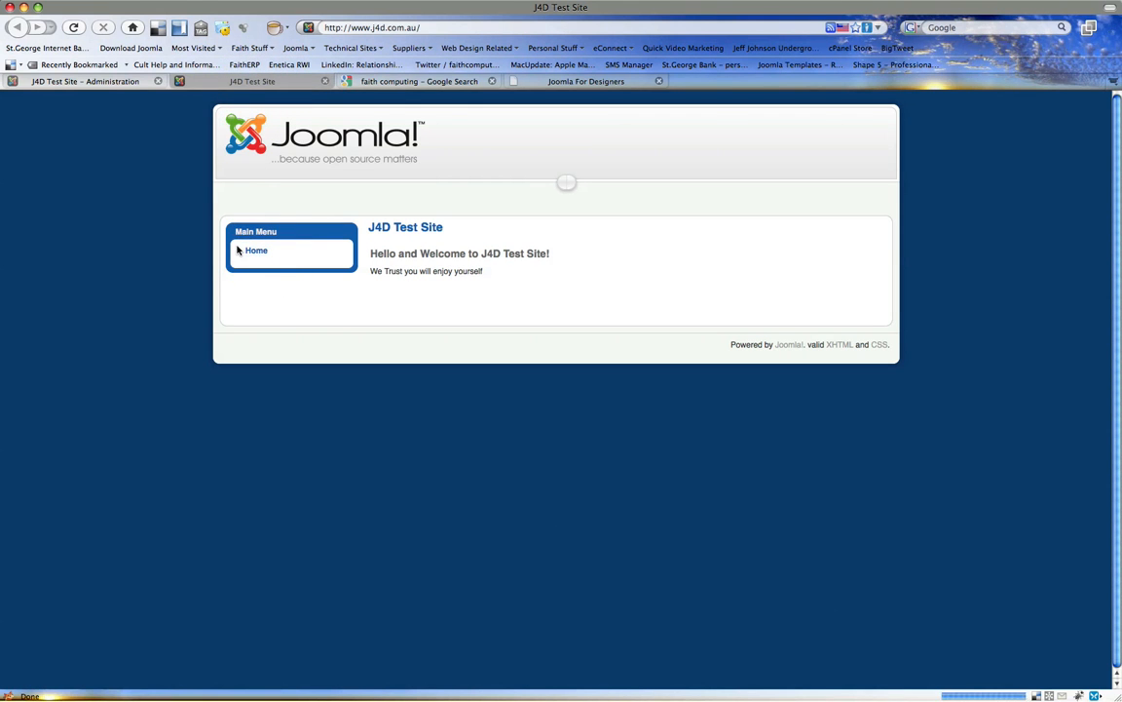
left_click(114, 84)
Start a new Main Menu item as an internal article link with the Article Layout type
mouse_move(57, 144)
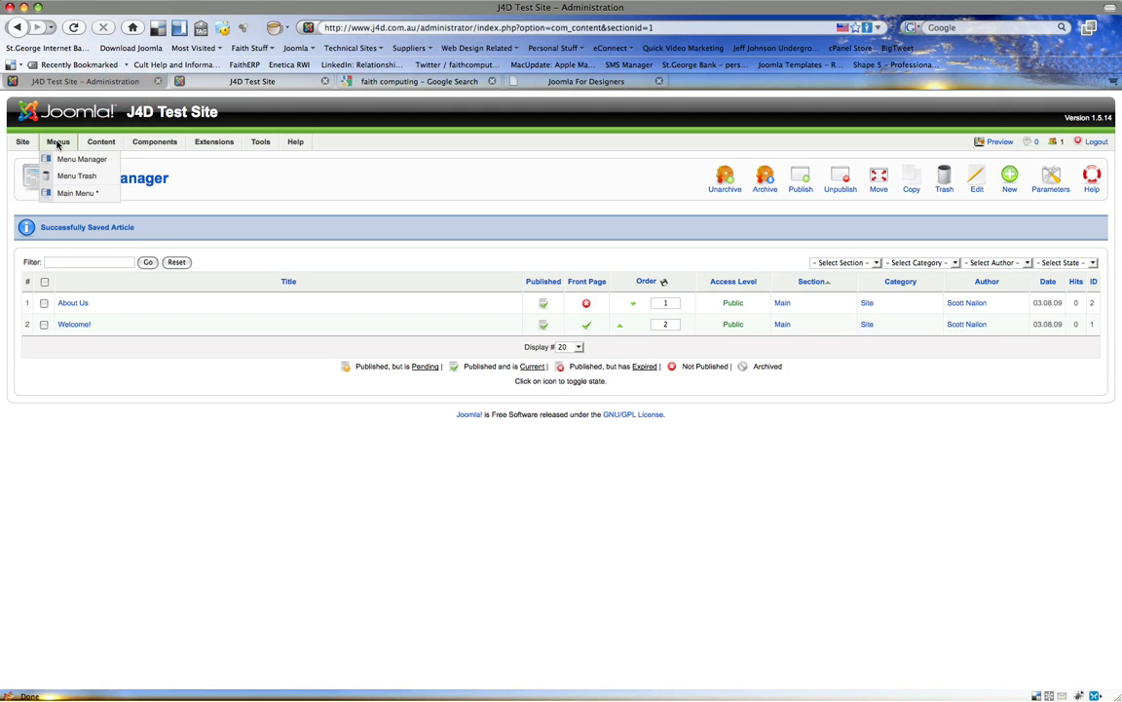
left_click(71, 193)
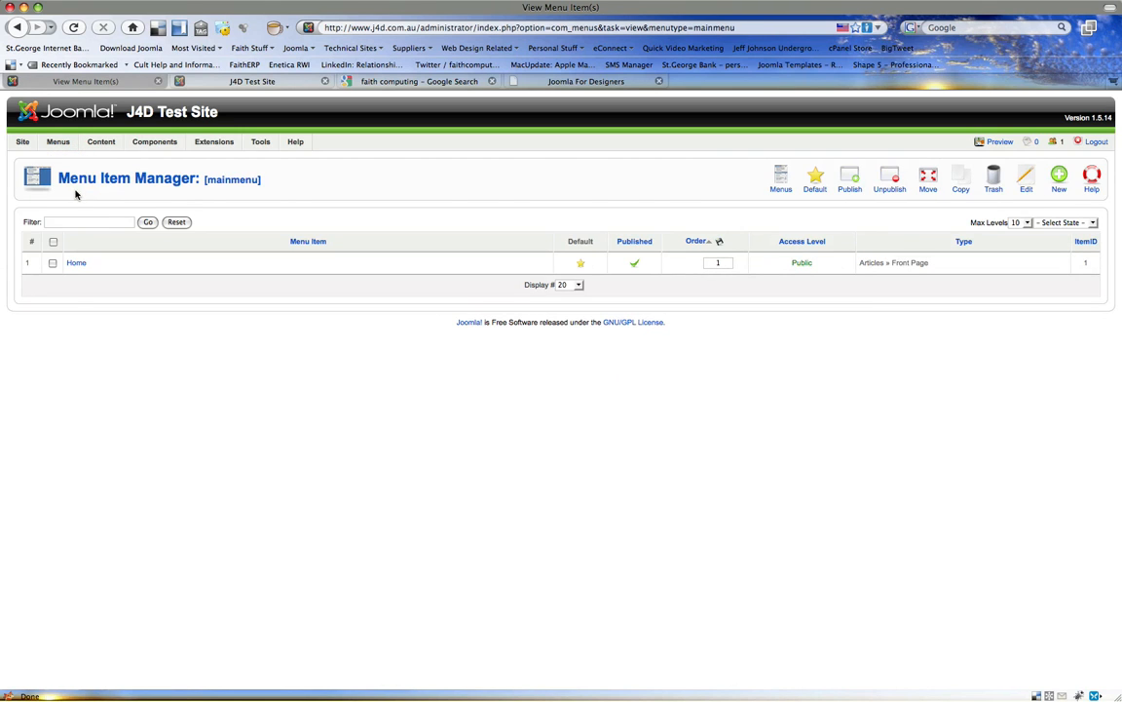
left_click(1063, 187)
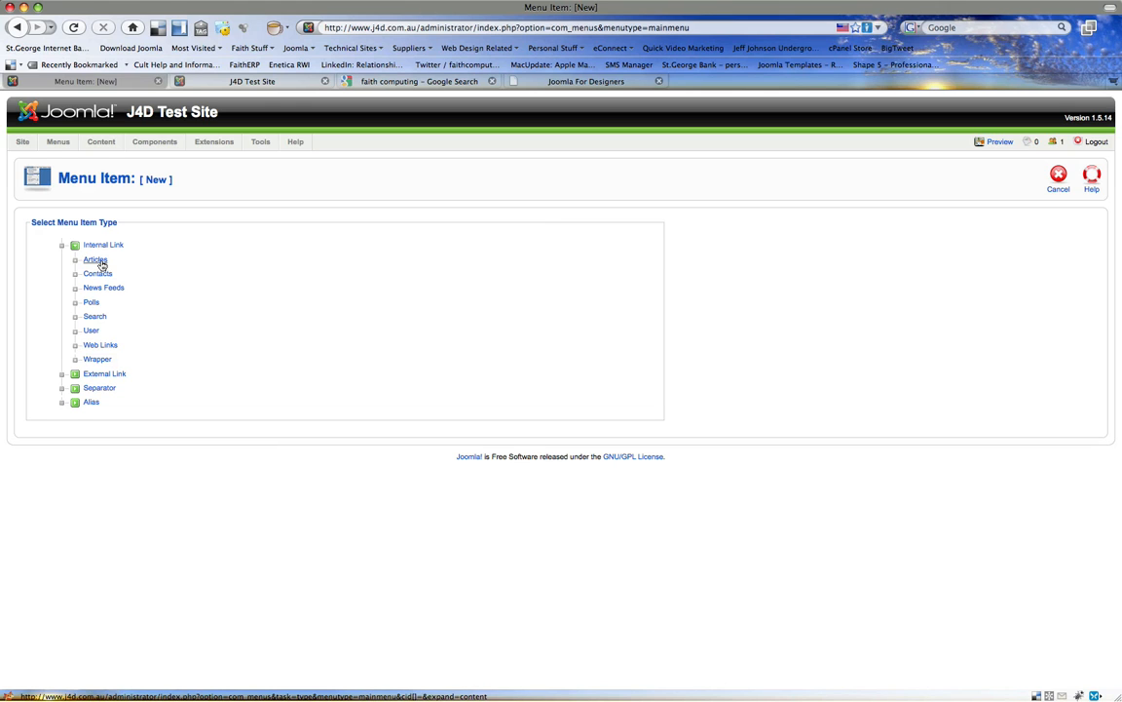
left_click(100, 263)
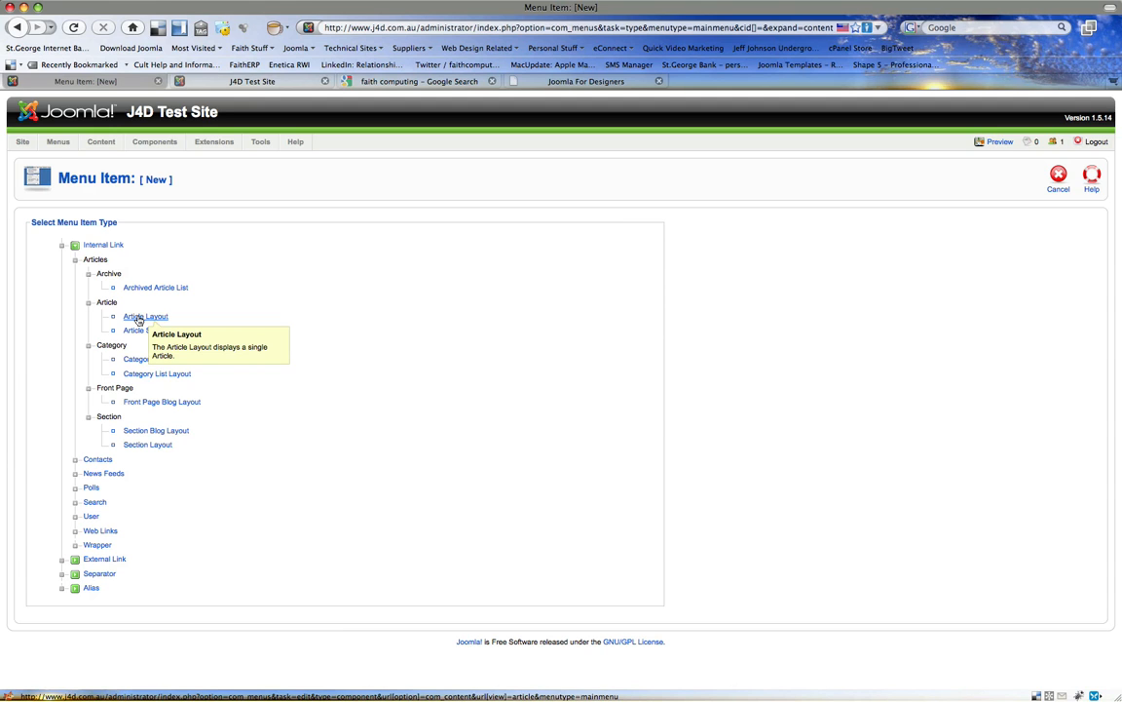
left_click(139, 318)
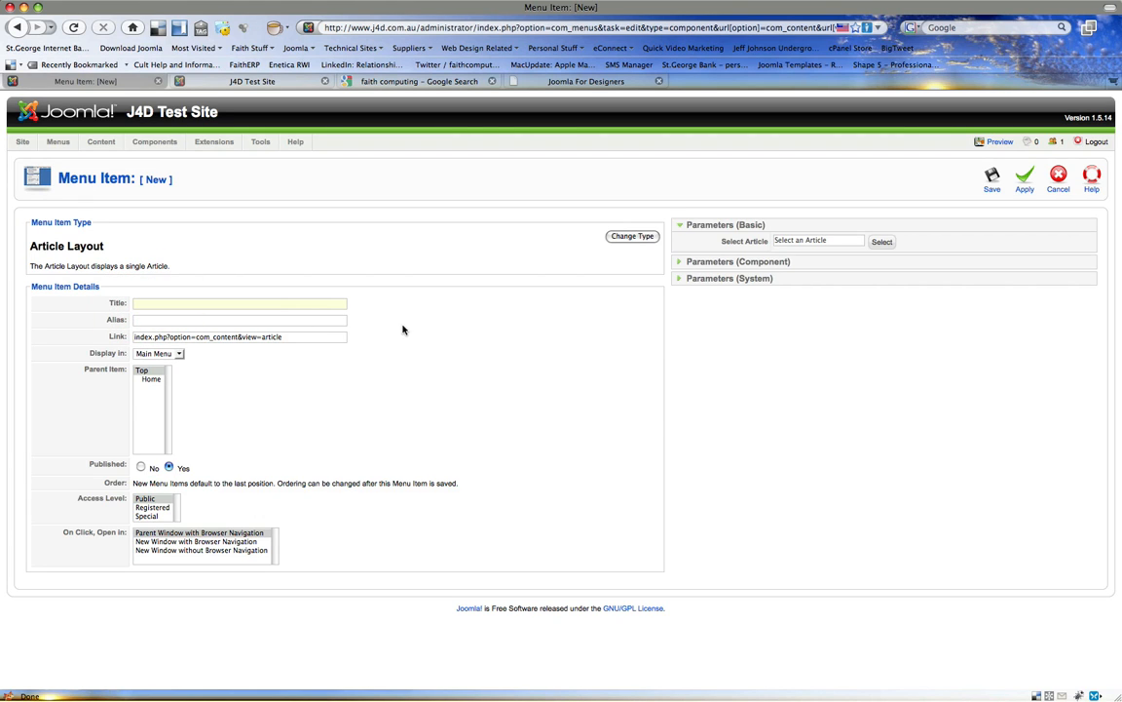
Title the menu item "About Us", link it to the About Us article, and save it
type("About Us")
left_click(883, 241)
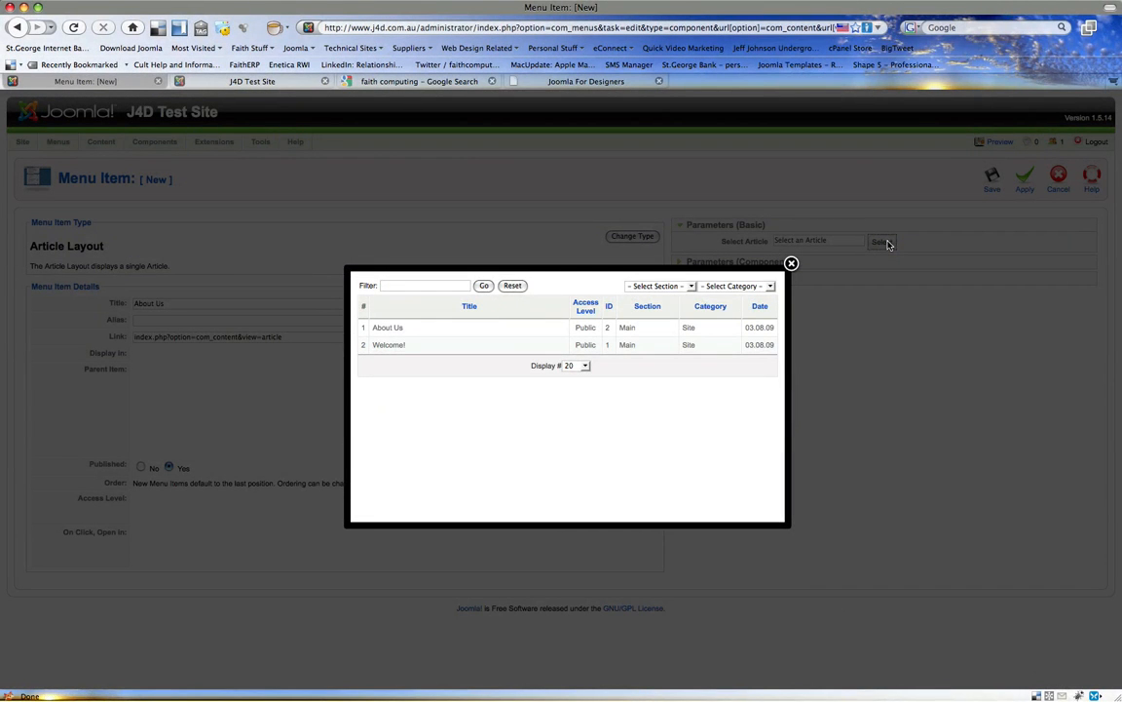
left_click(387, 328)
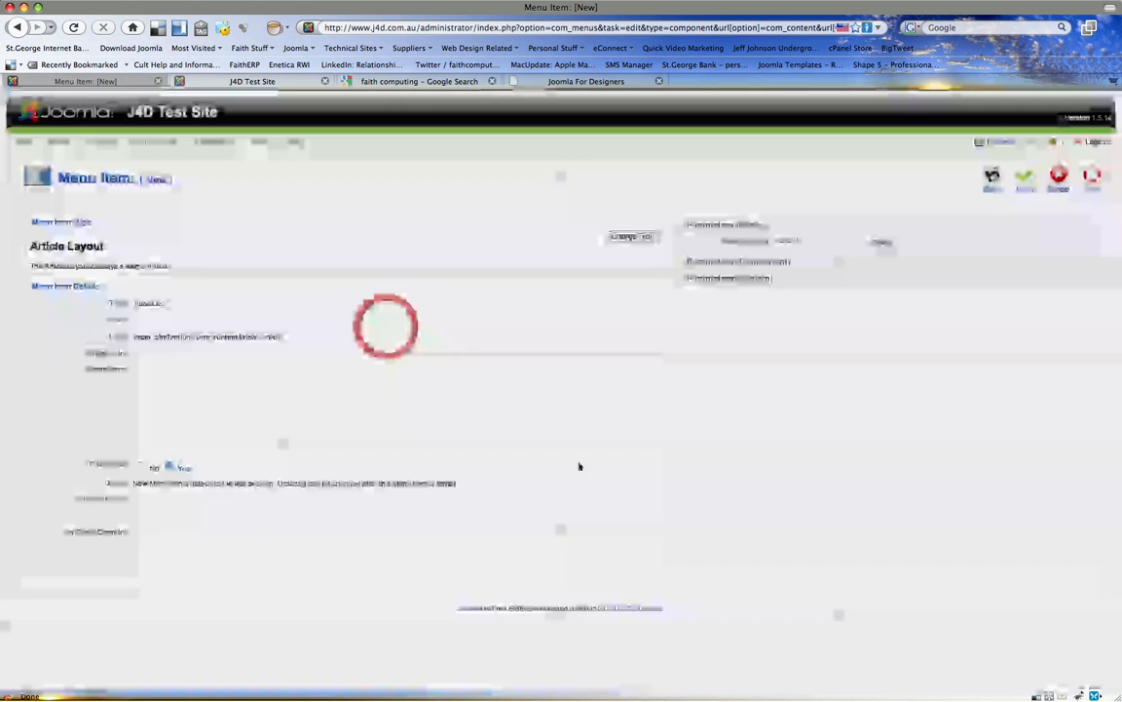
left_click(992, 176)
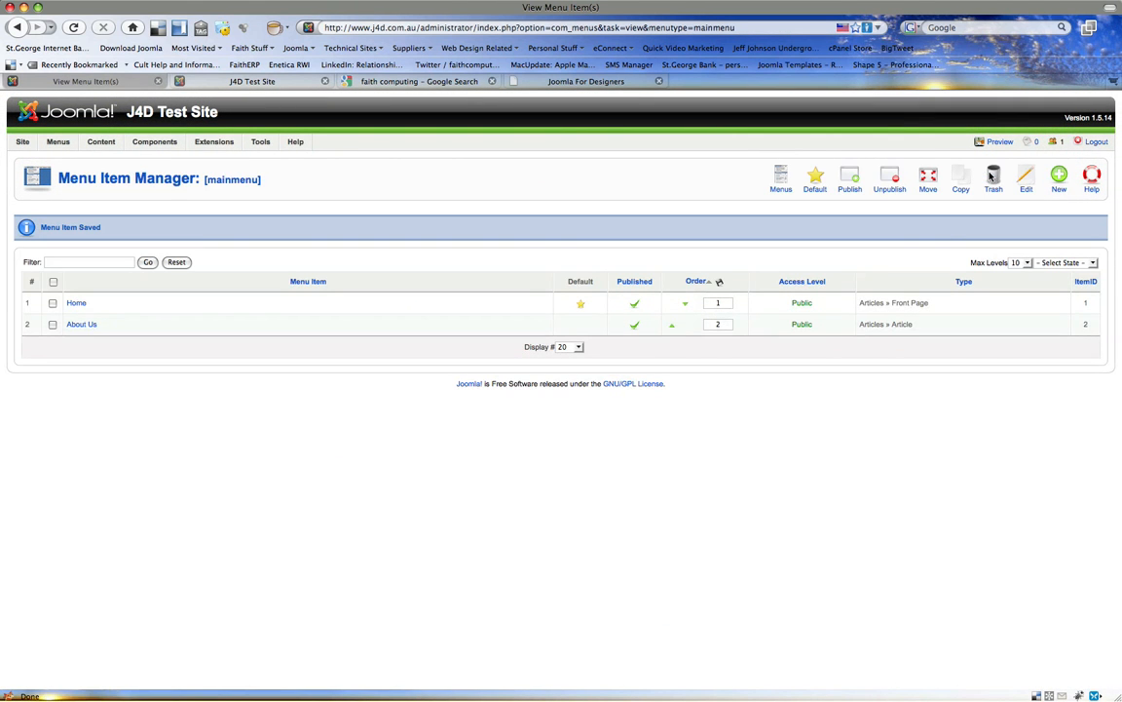
Reload the test site's Home page and view the About Us page from its Main Menu
left_click(231, 82)
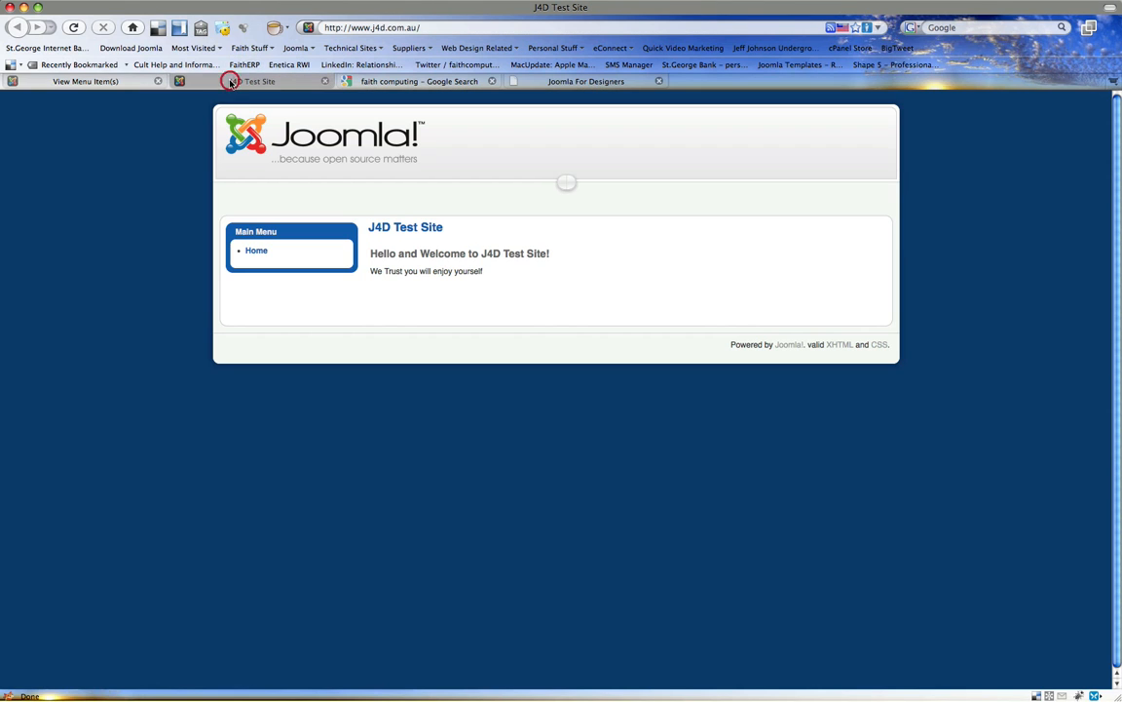
left_click(252, 255)
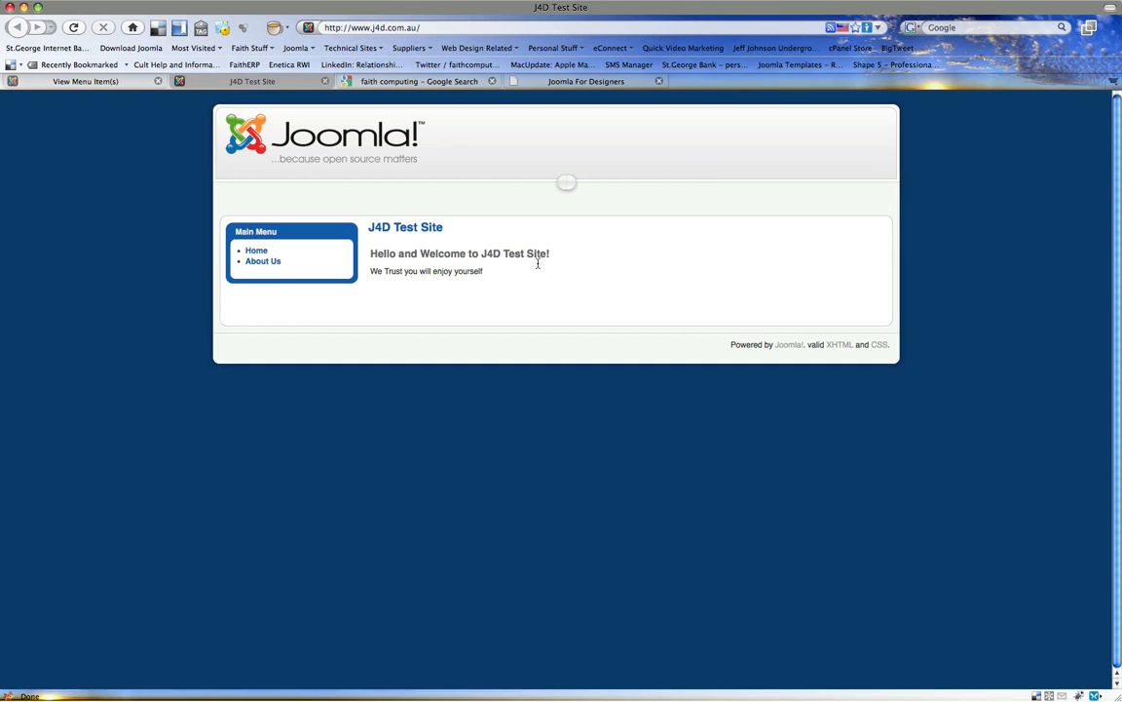
left_click(272, 264)
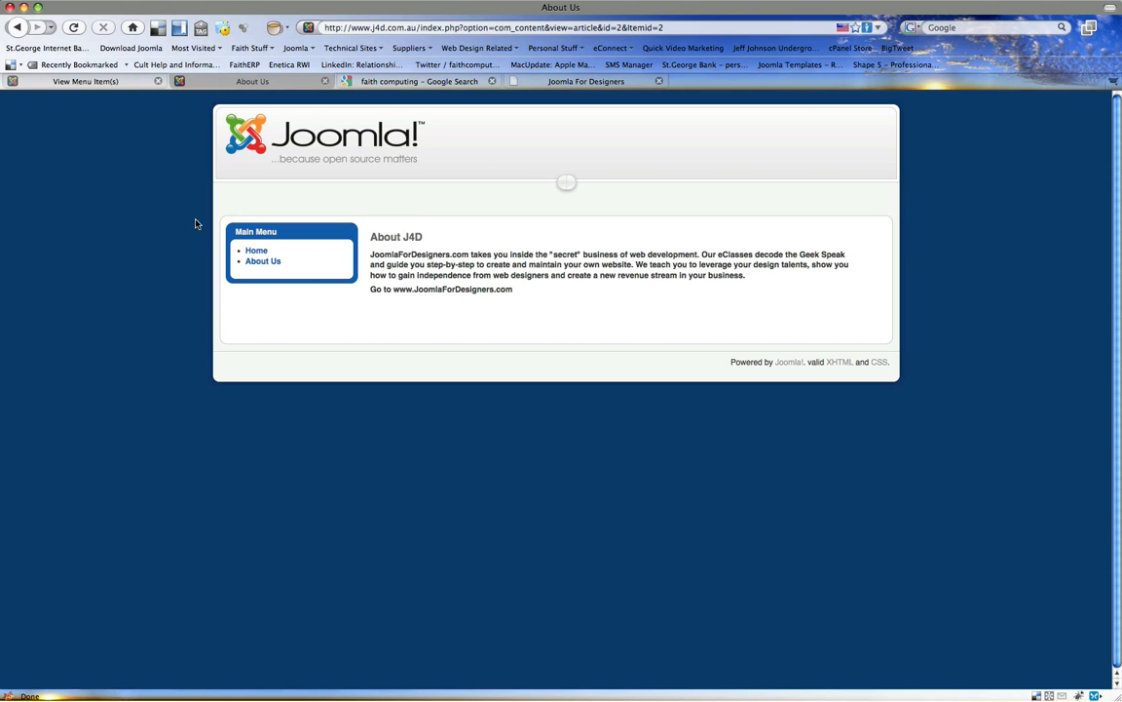
Review the About Us menu item's settings in the back end and close it without changes
left_click(89, 86)
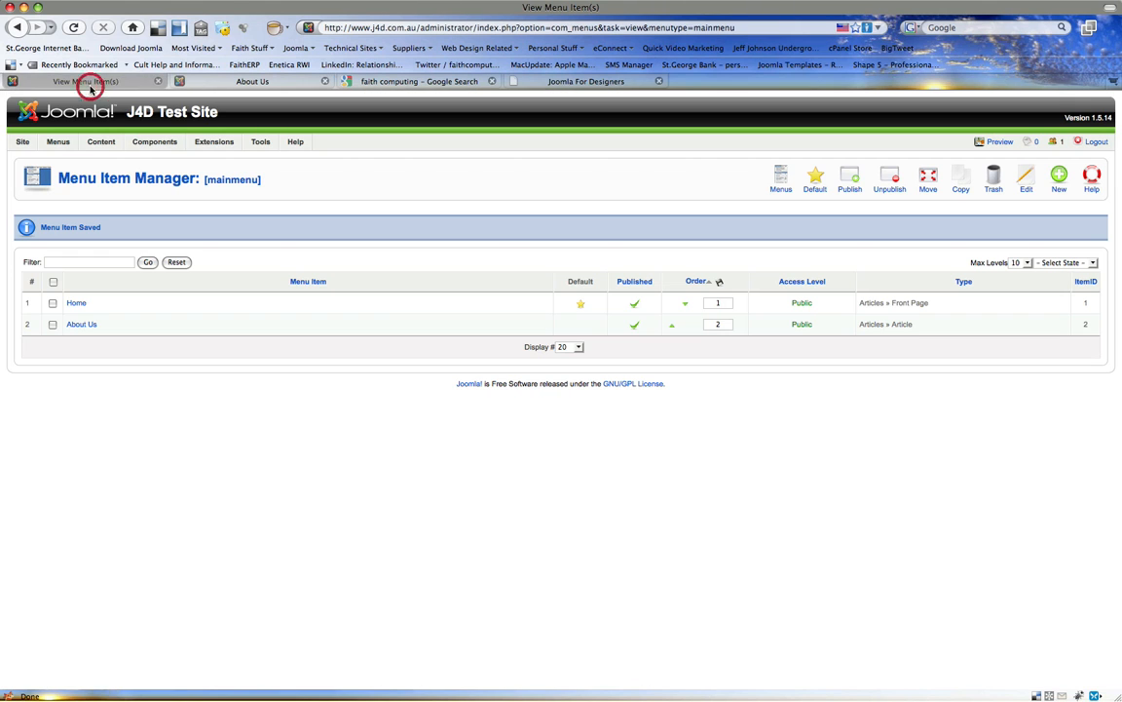
left_click(89, 325)
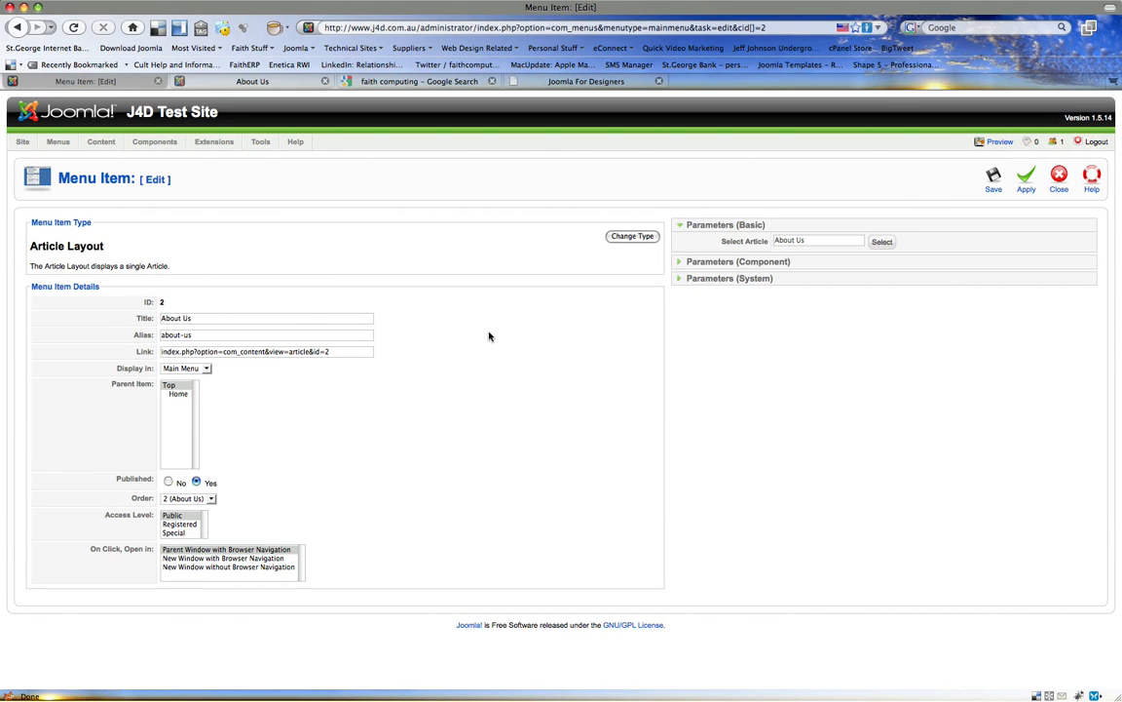
left_click(1072, 181)
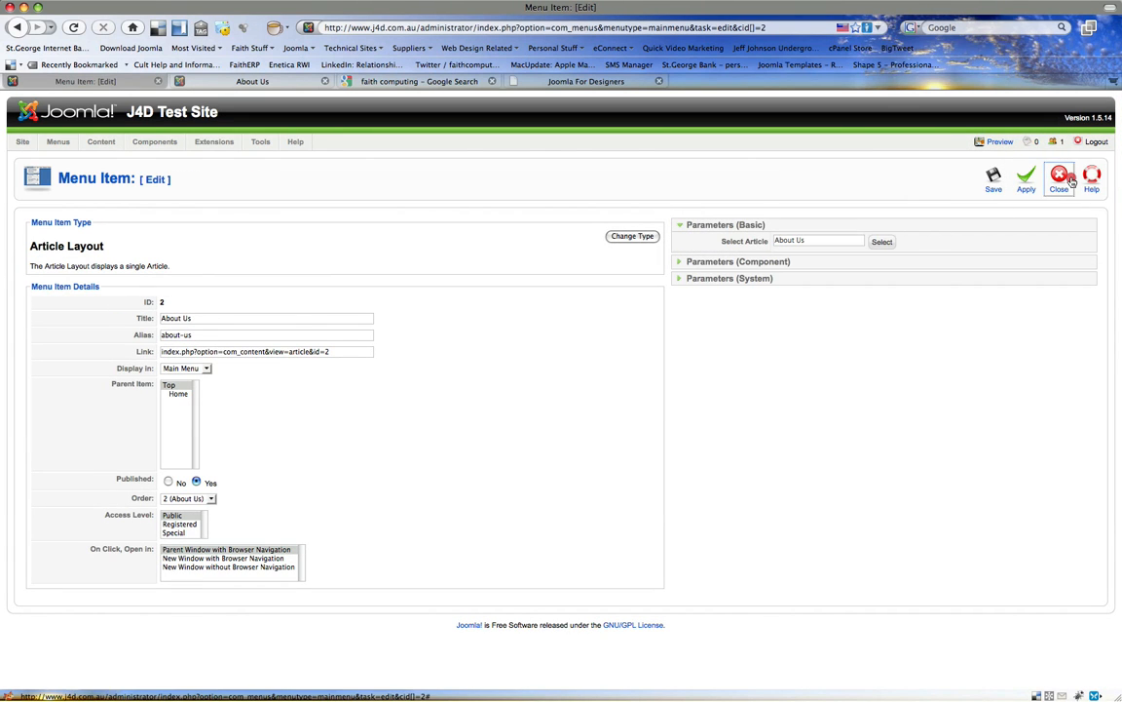
left_click(106, 158)
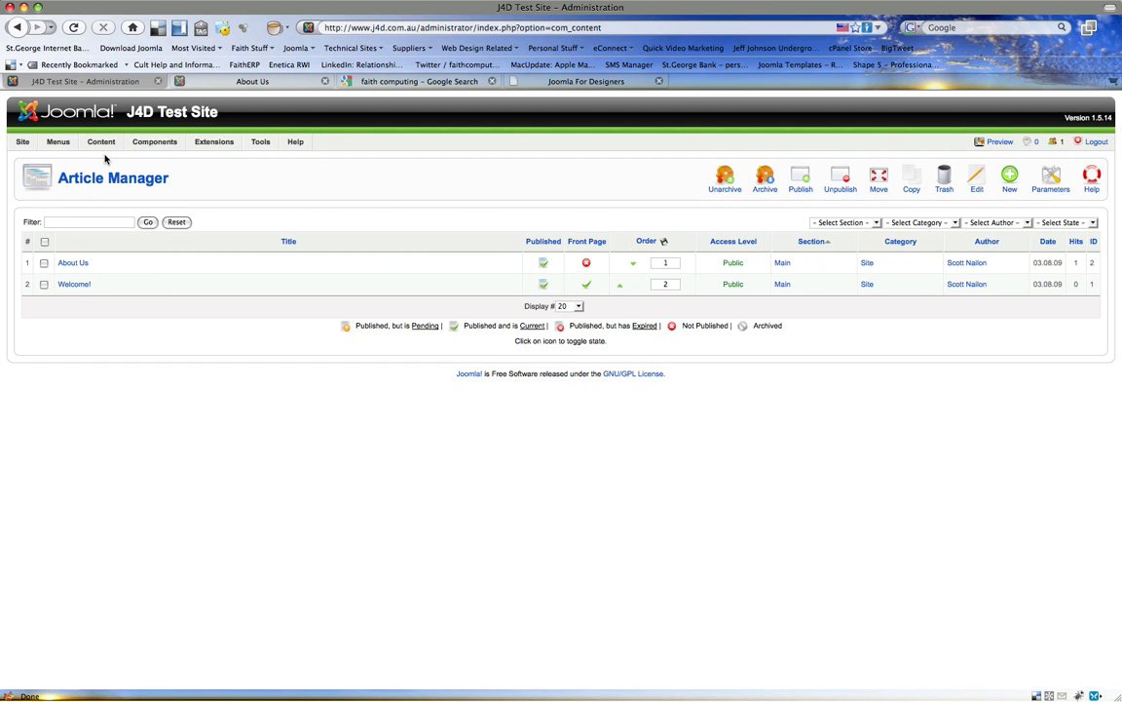
left_click(74, 263)
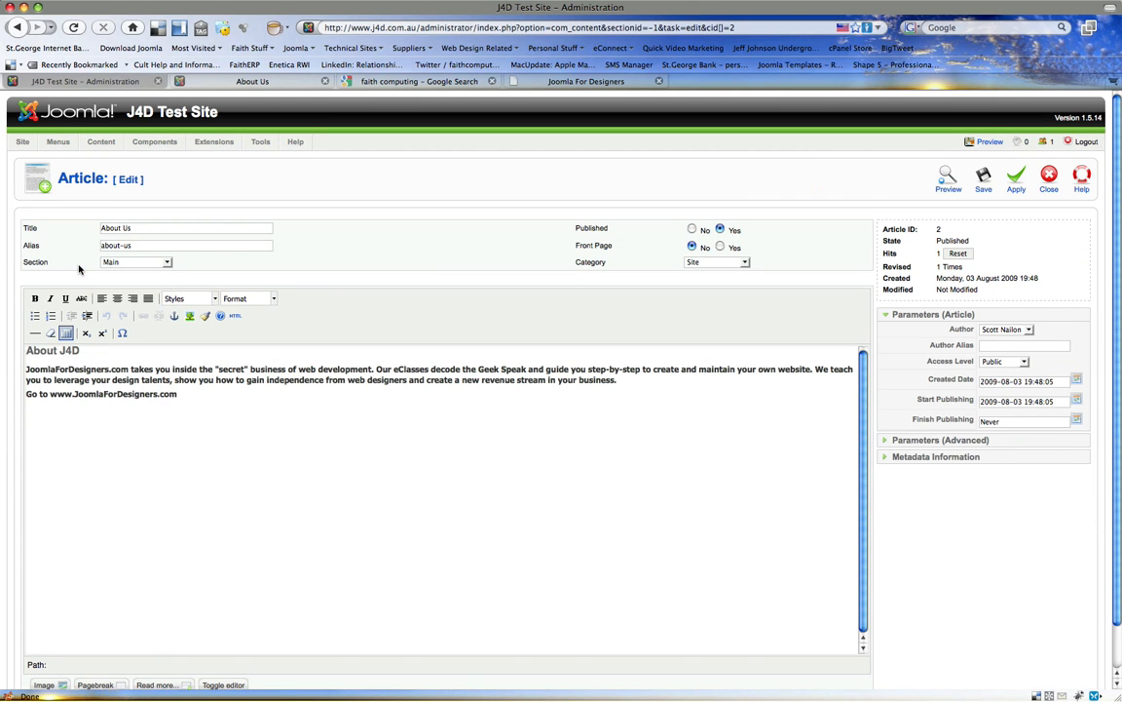
left_click_drag(189, 397, 51, 395)
key("super+c")
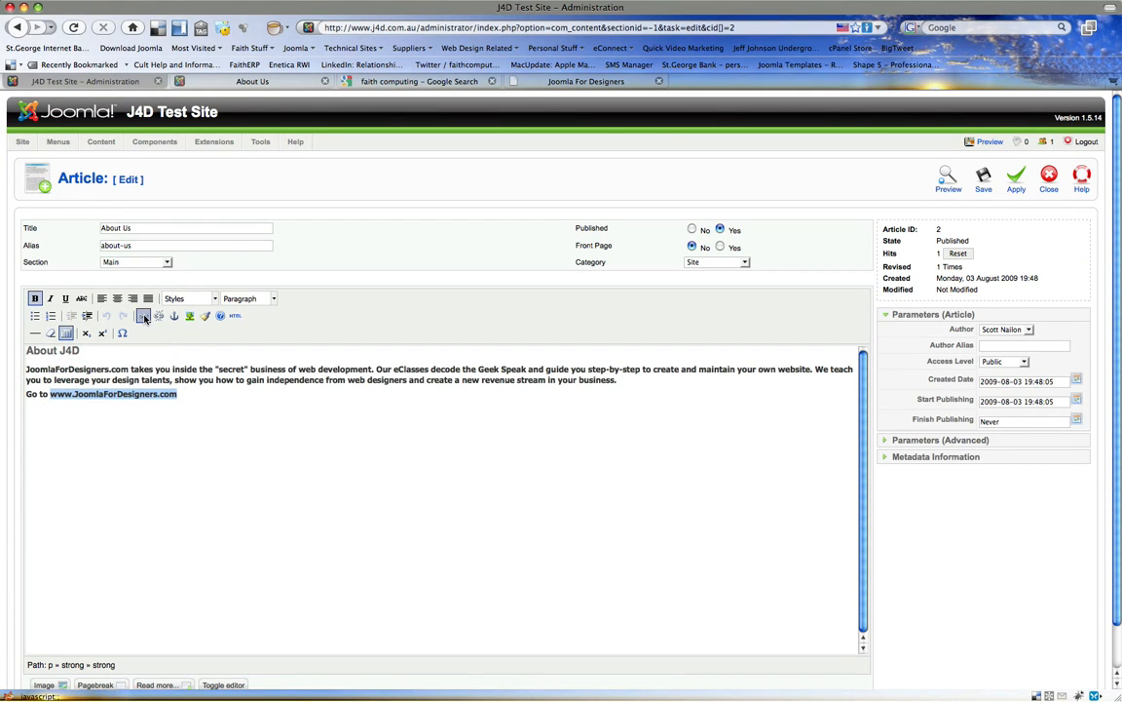
left_click(143, 316)
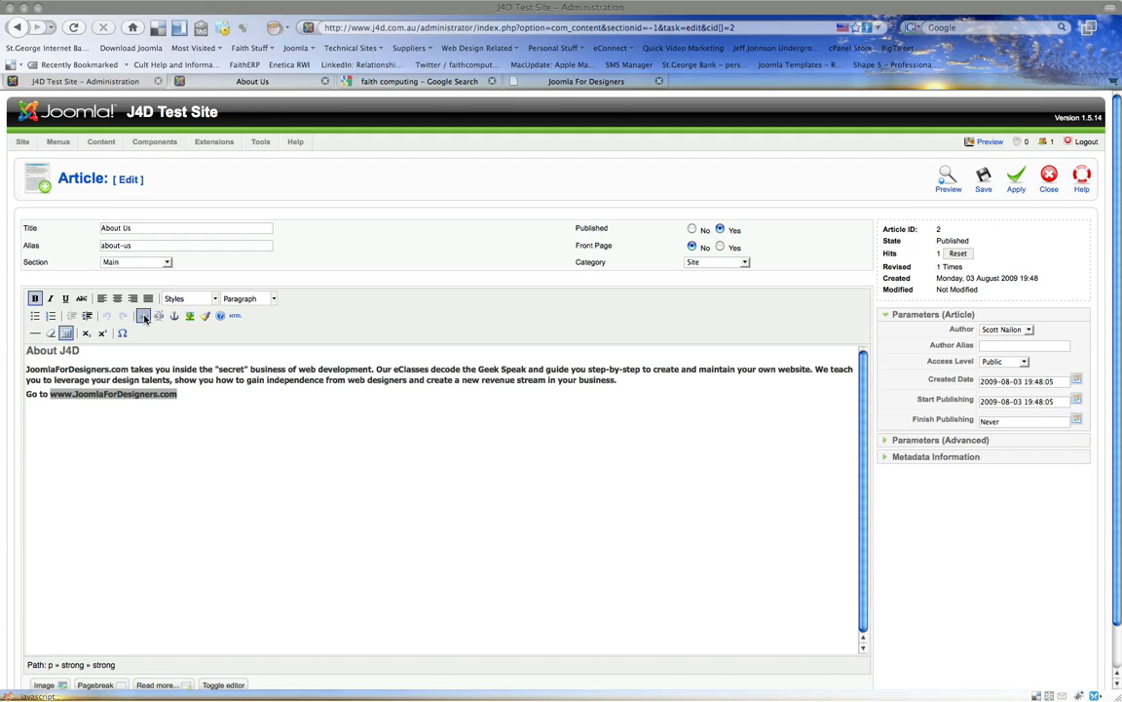
left_click(225, 285)
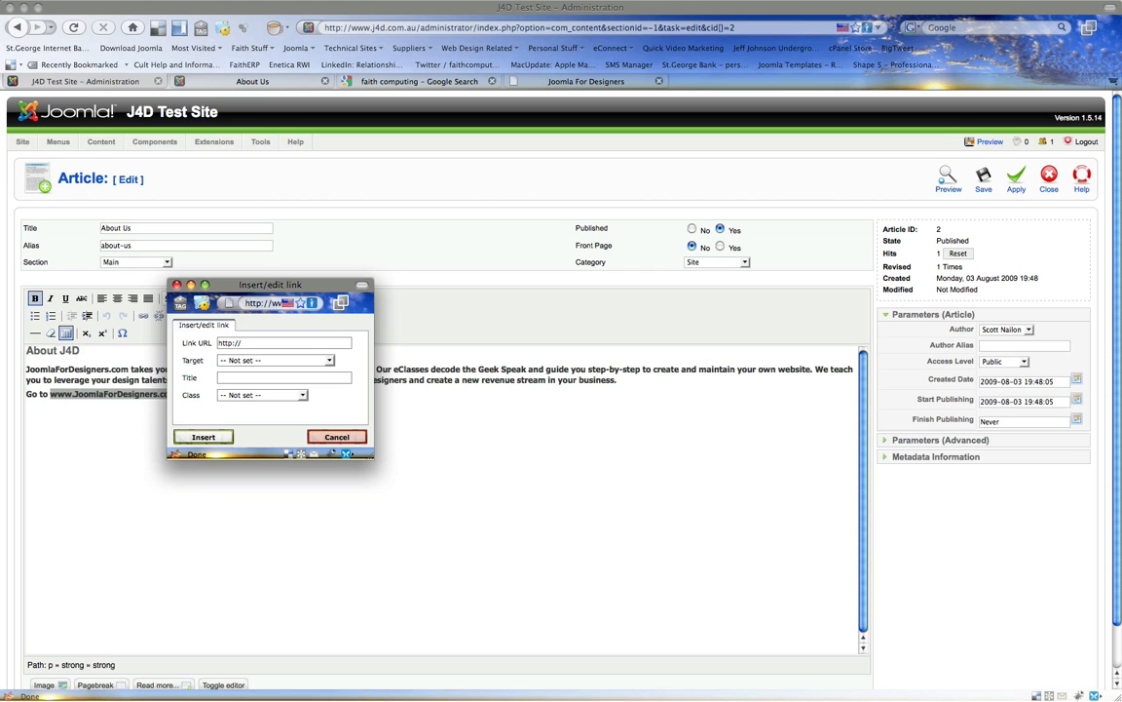
key("super+v")
left_click(244, 378)
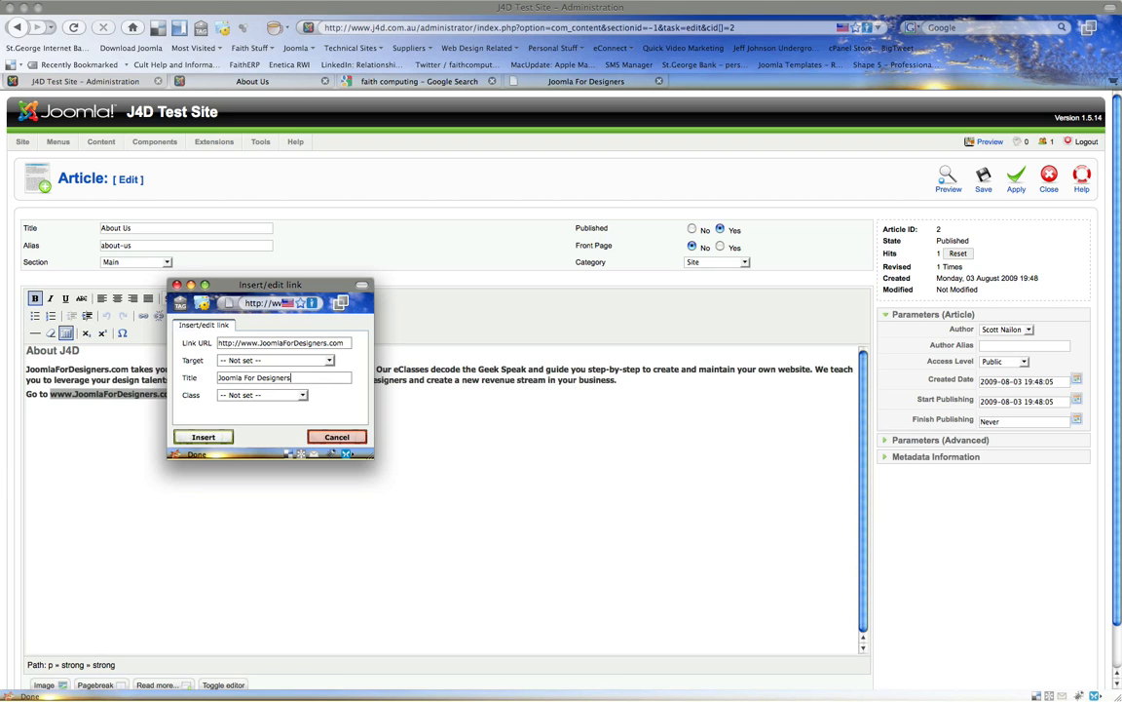
left_click(190, 436)
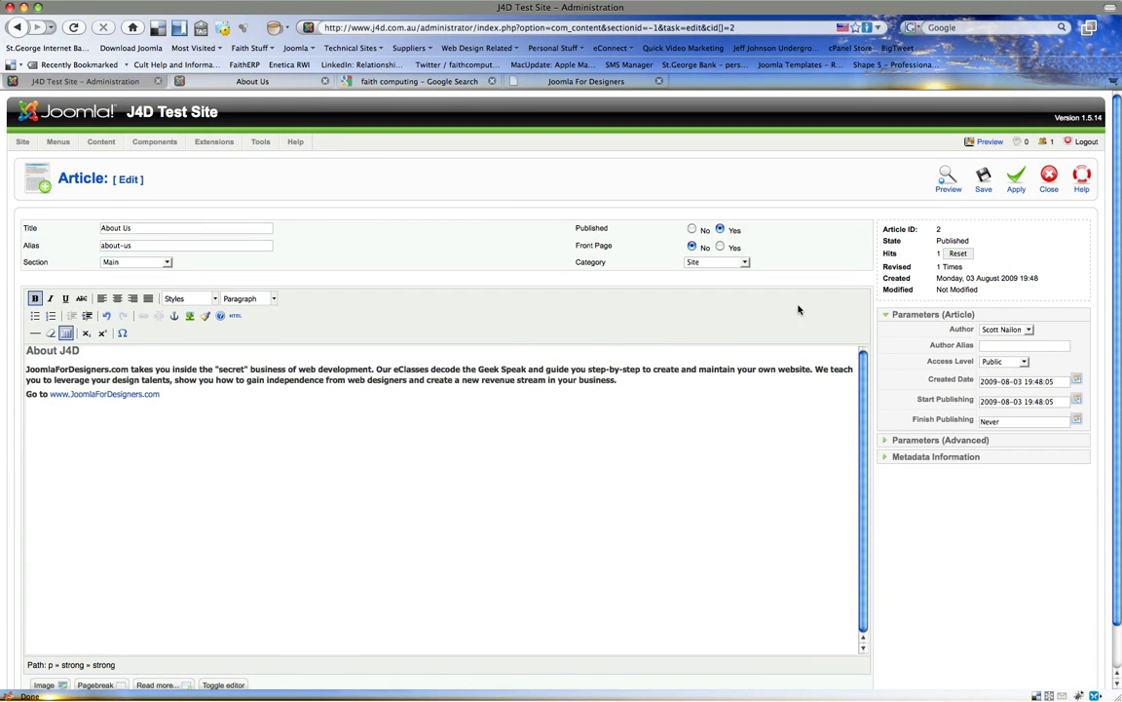
Add a blank line between the "About J4D" heading and the body text
left_click(178, 351)
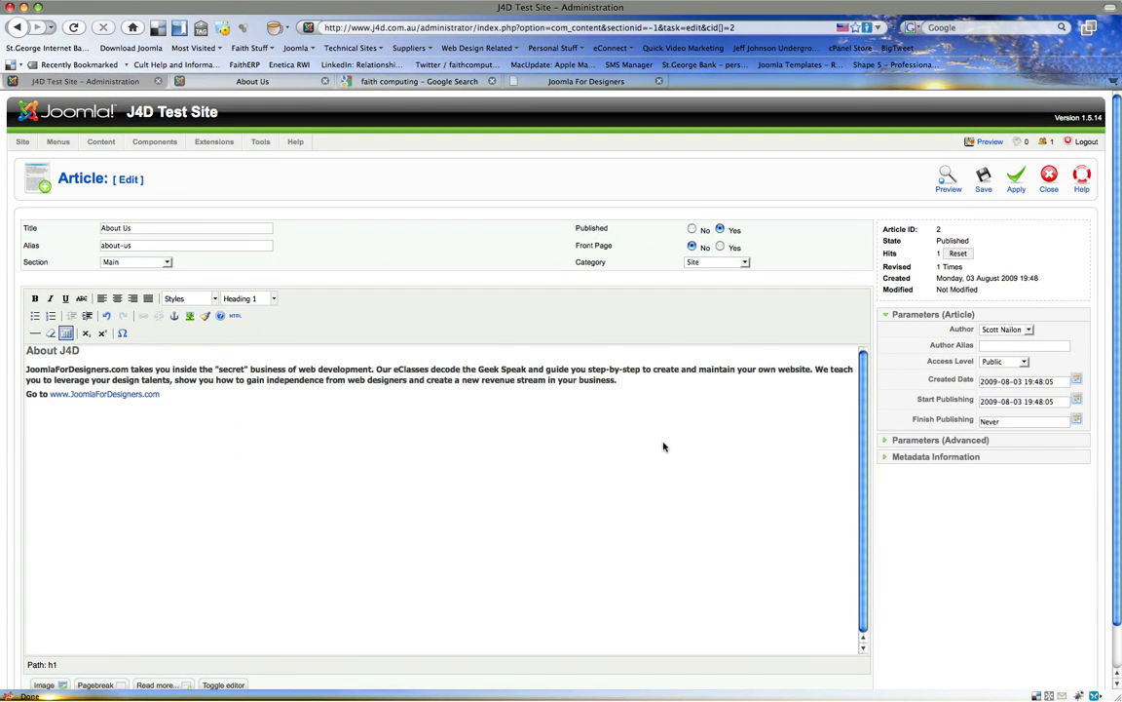
key("Return")
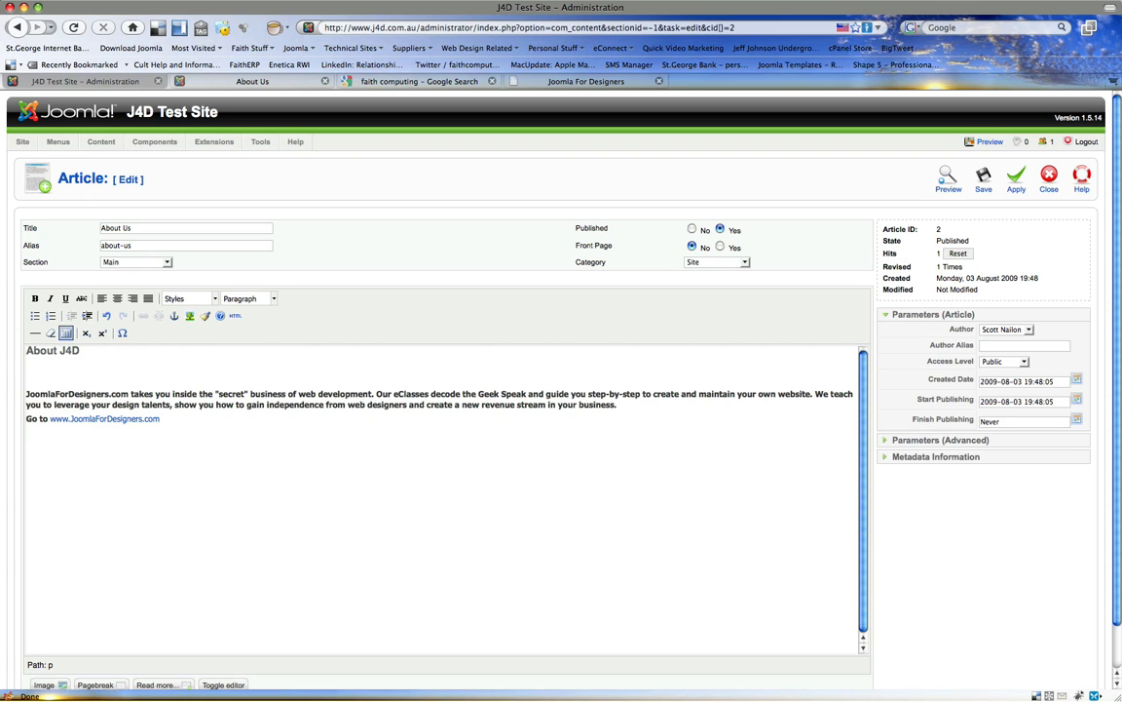
key("Down")
key("BackSpace")
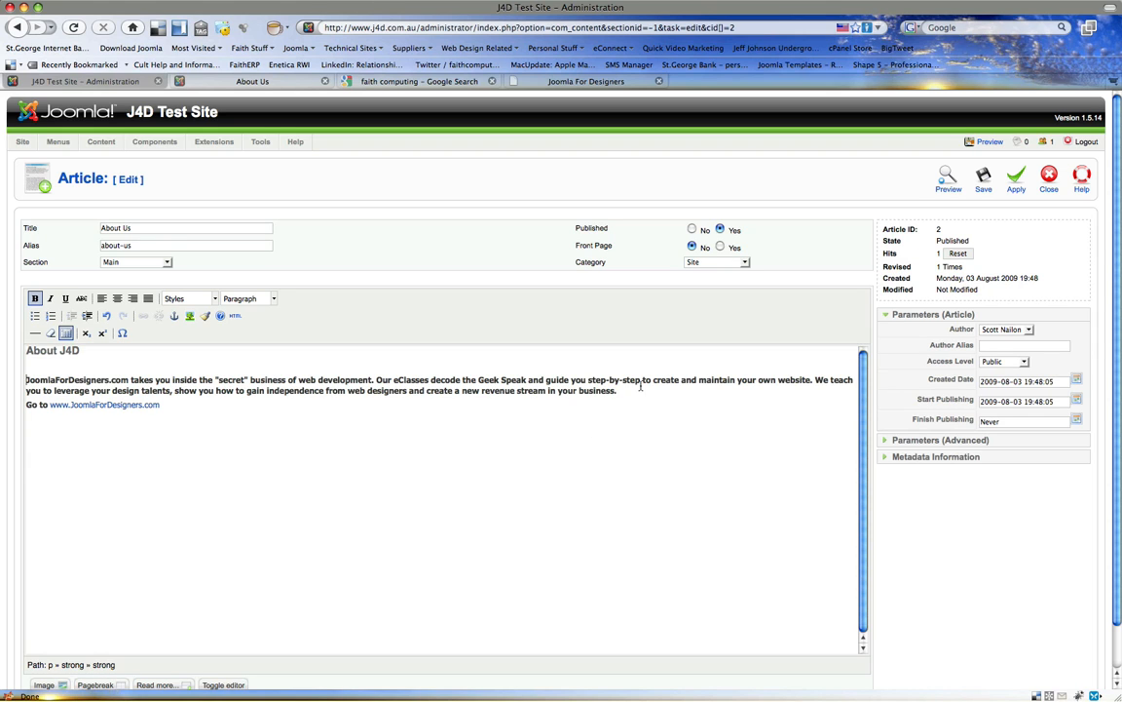
Apply the Paragraph format to all body text below the "About J4D" heading and save the article
left_click_drag(421, 436, 62, 373)
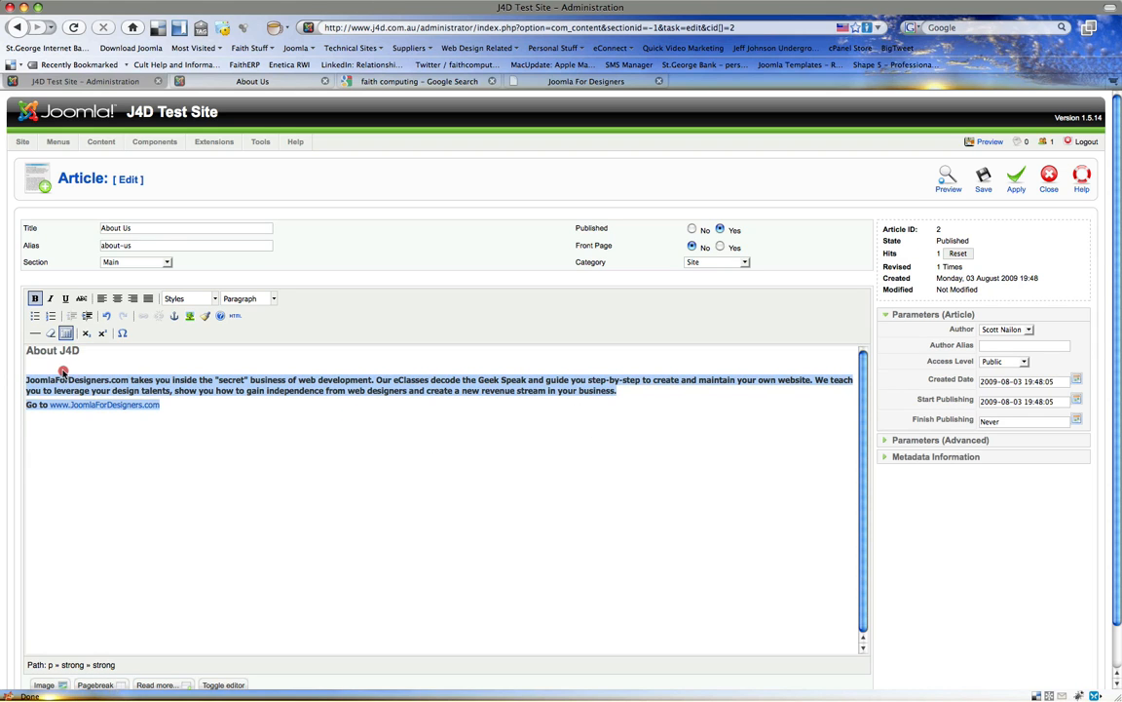
left_click(276, 298)
left_click(256, 328)
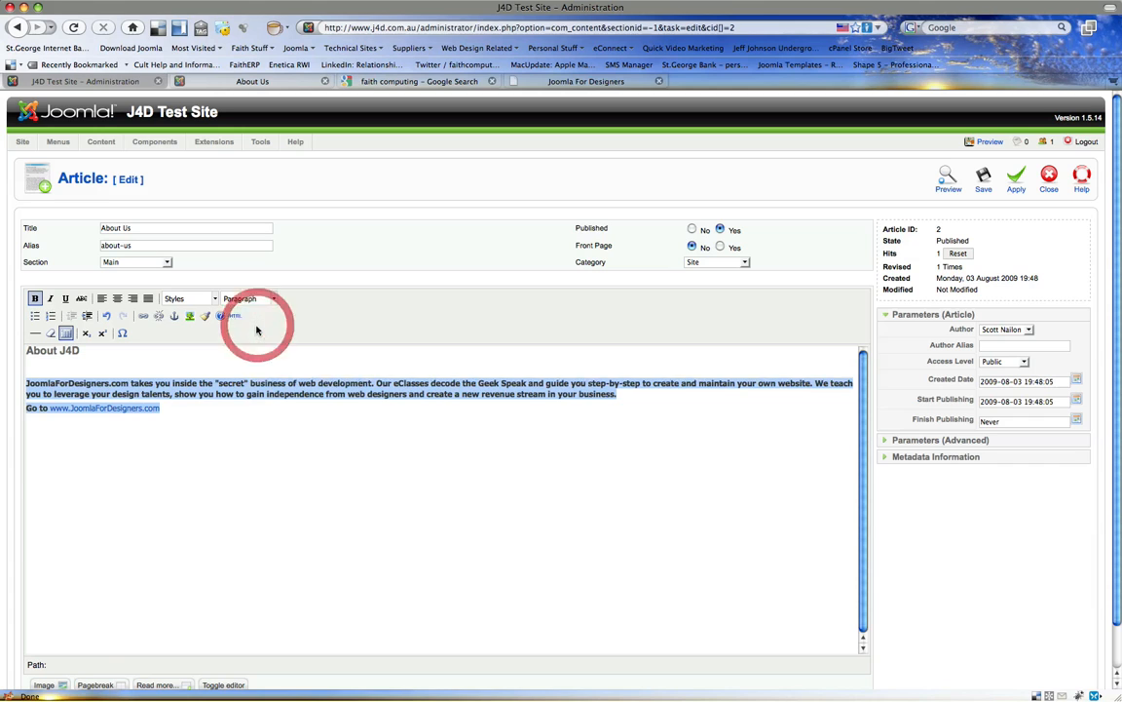
left_click(242, 451)
left_click(992, 185)
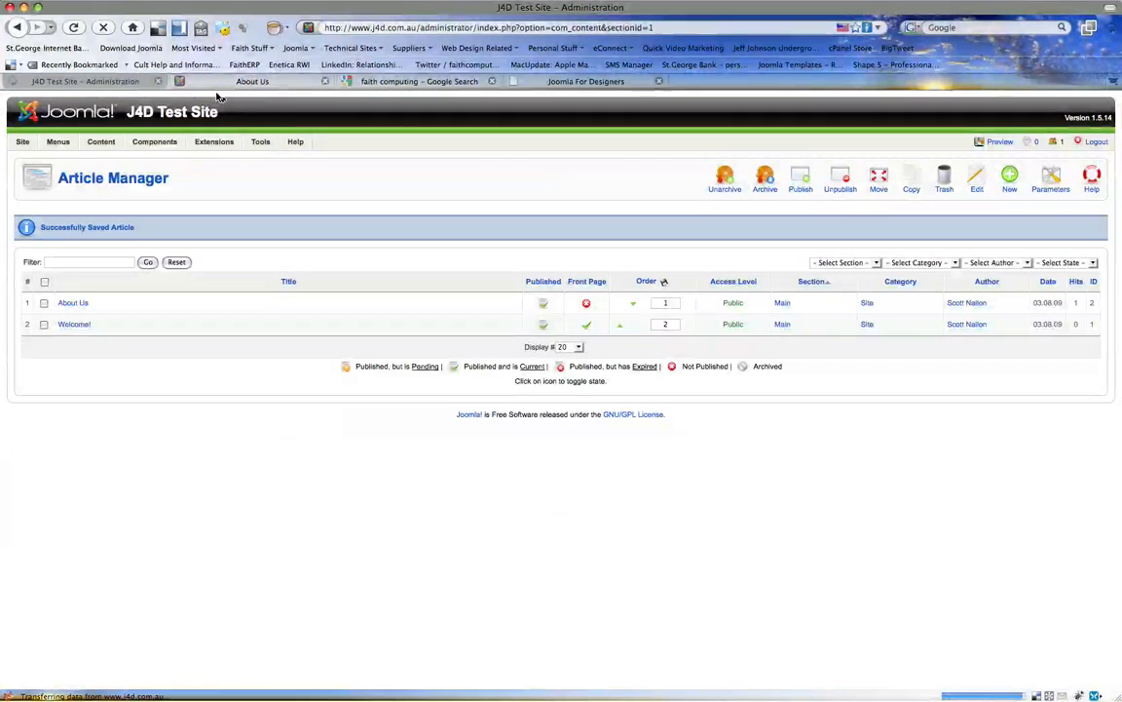
left_click(248, 79)
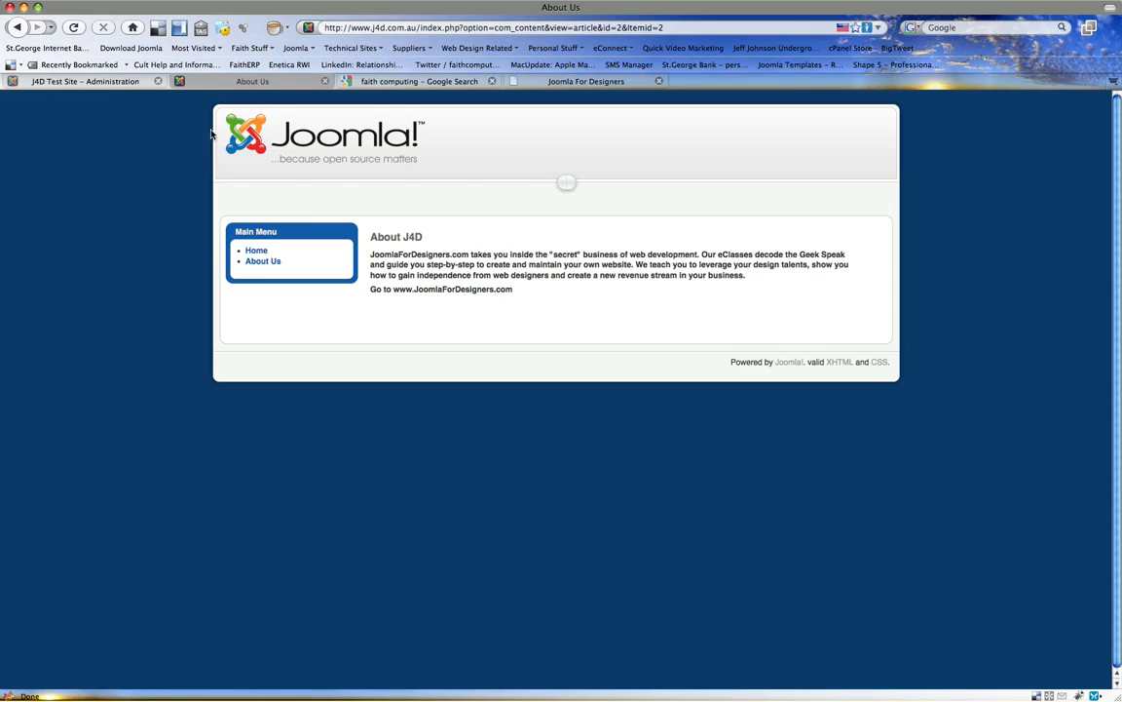
left_click(261, 261)
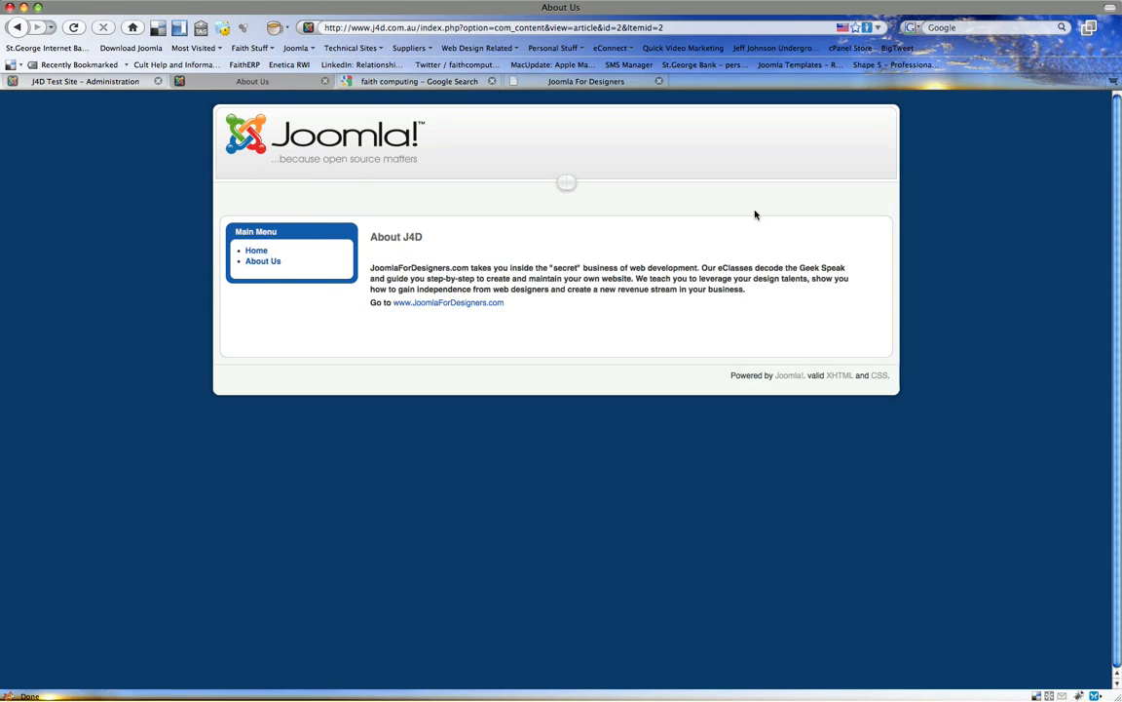
left_click(468, 305)
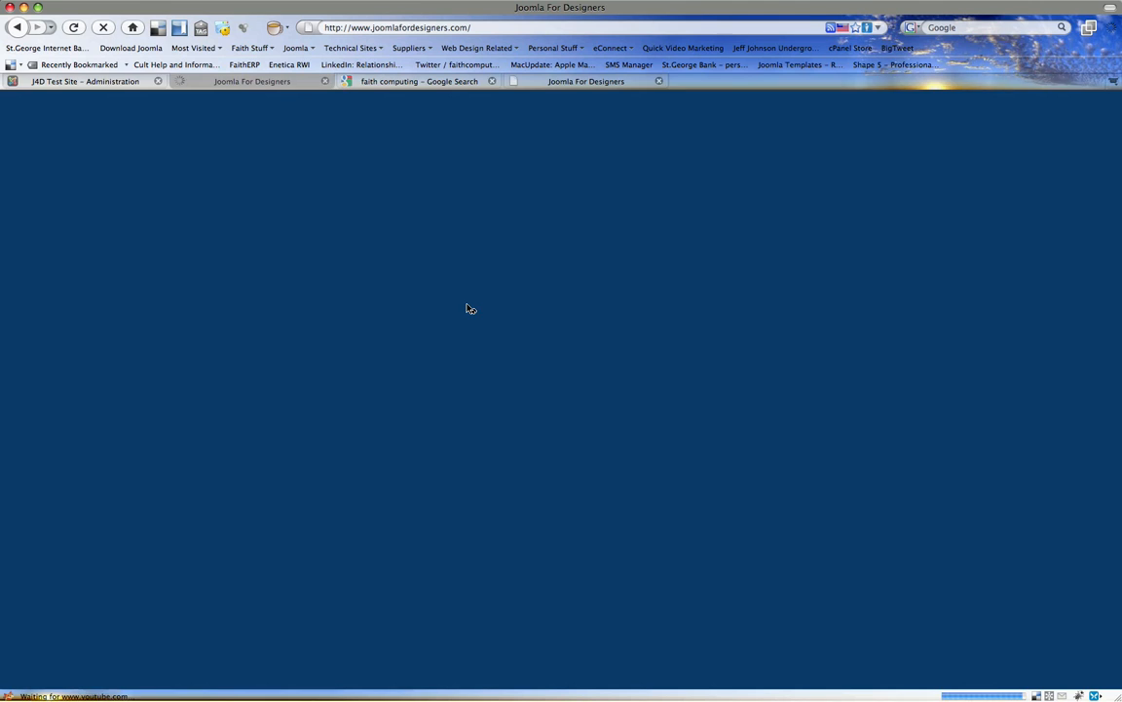